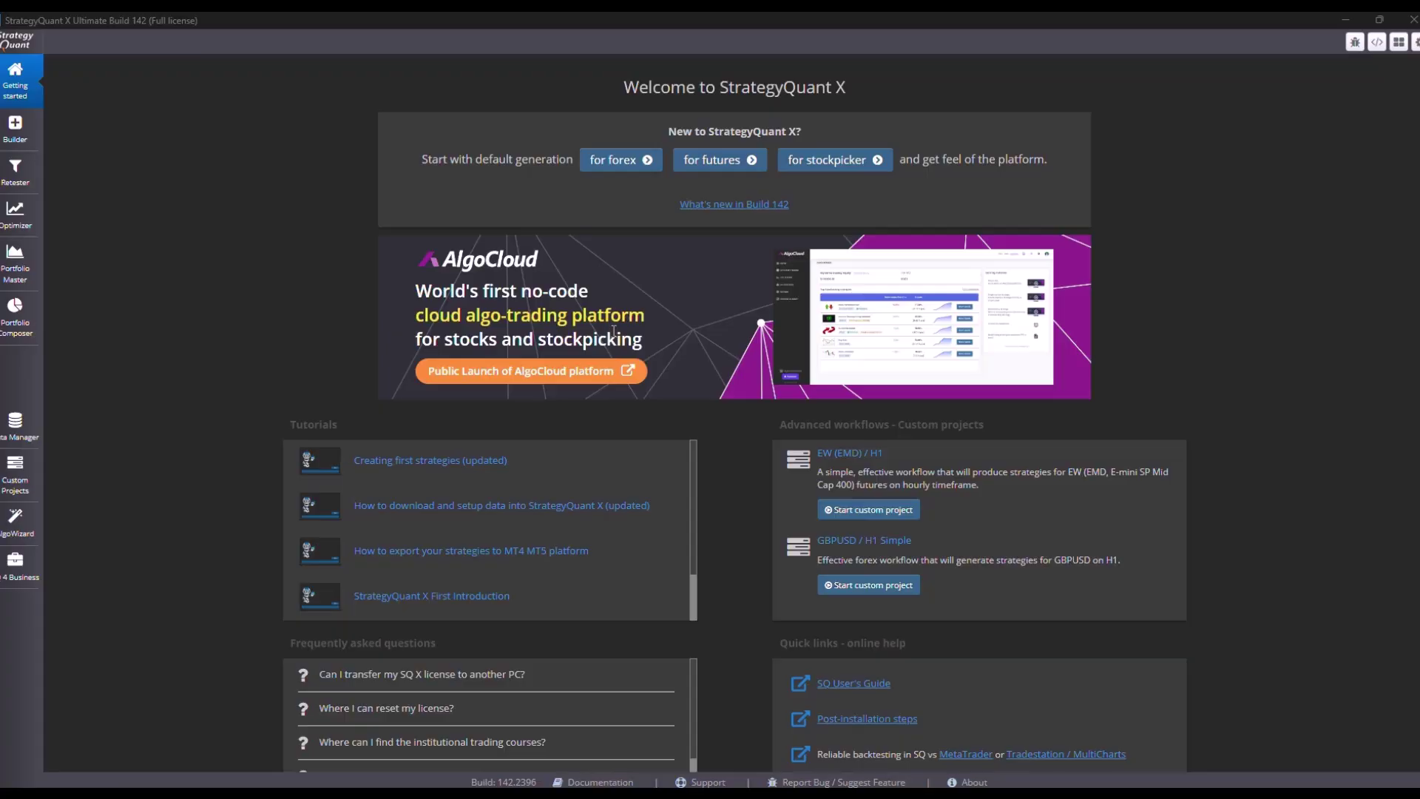
Bring up the Swing123.png chart of the 1-2-3 swing pattern in Windows Photos.
key(alt+Tab)
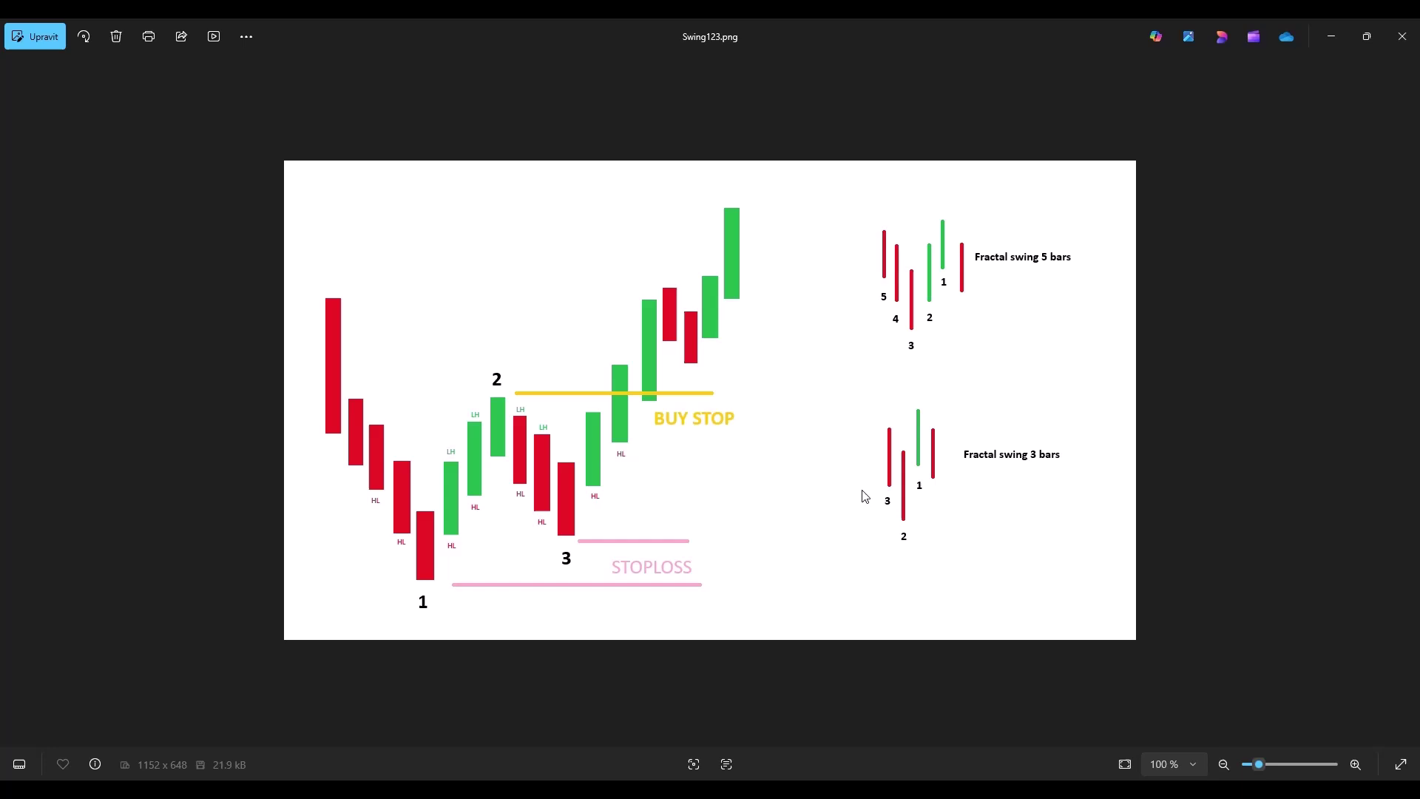
Create a new AlgoWizard strategy in the Full Editor using the basic strategy template.
key(alt+Tab)
click(863, 489)
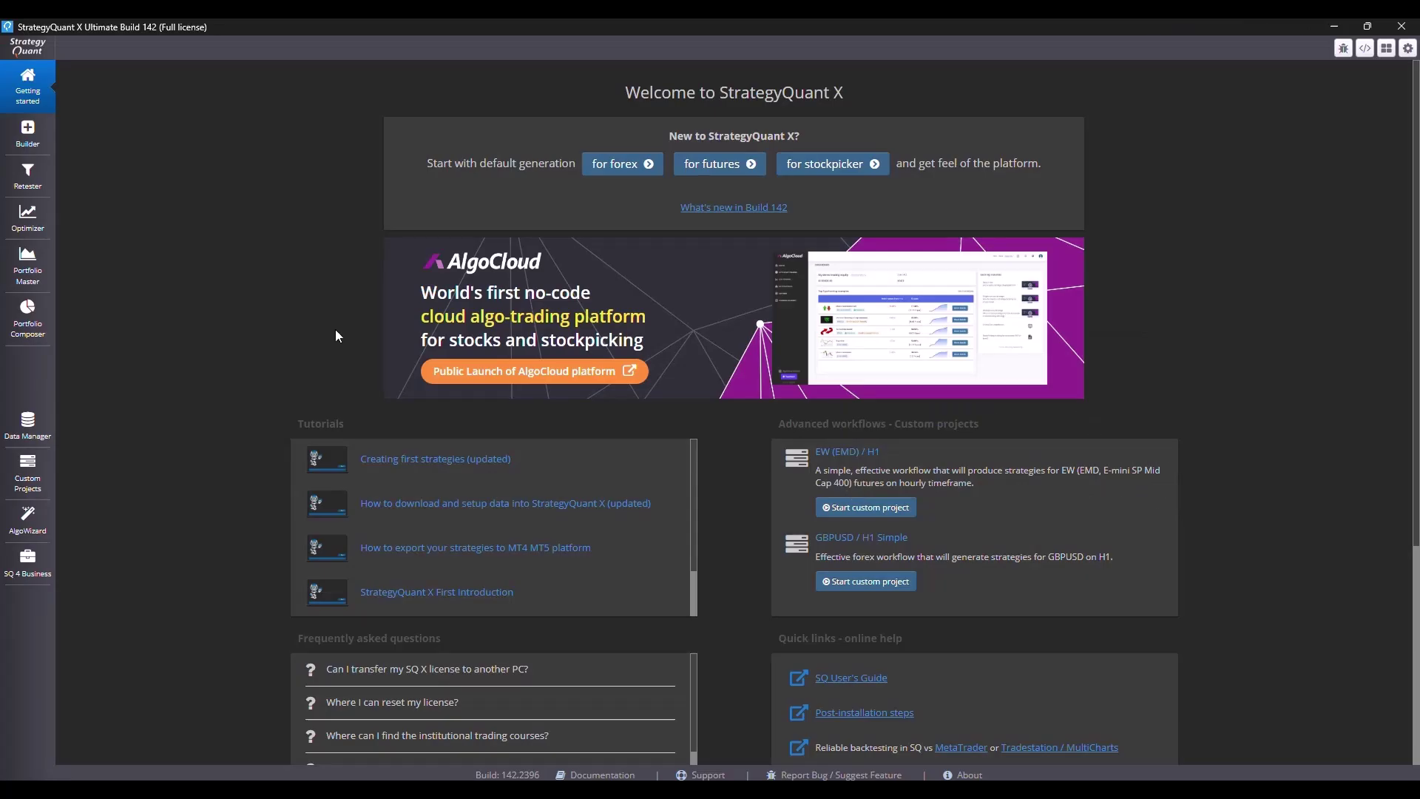
click(27, 518)
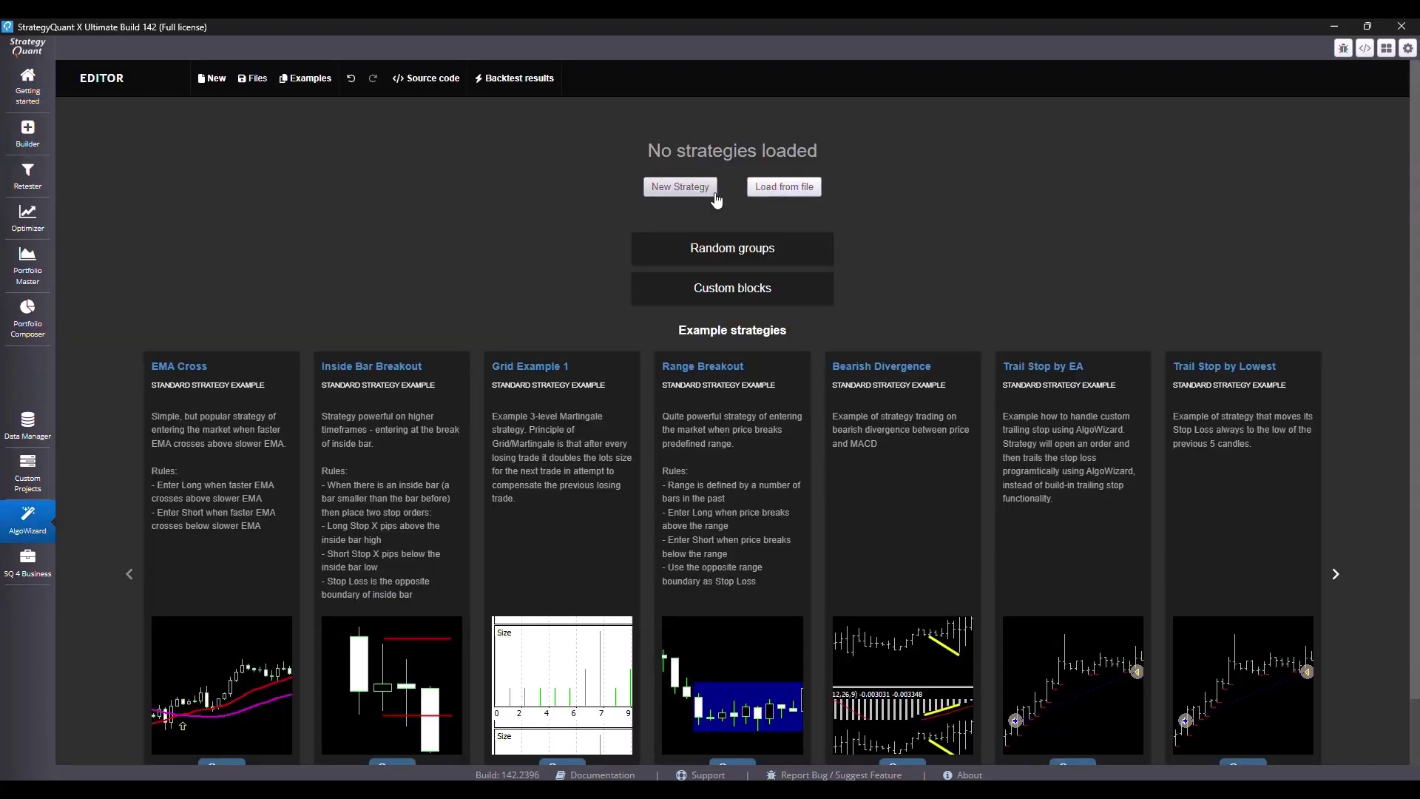
click(663, 189)
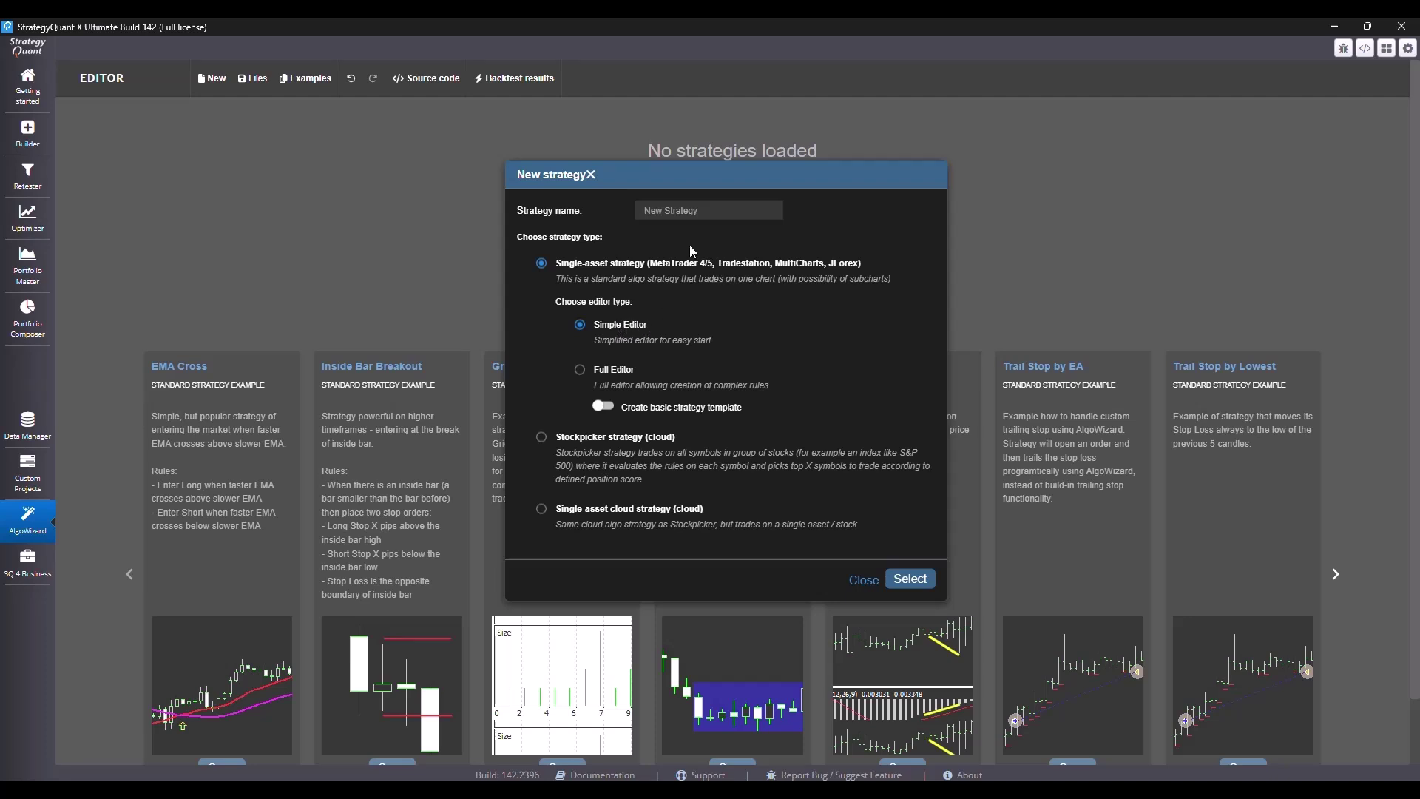
click(580, 370)
click(608, 409)
click(910, 579)
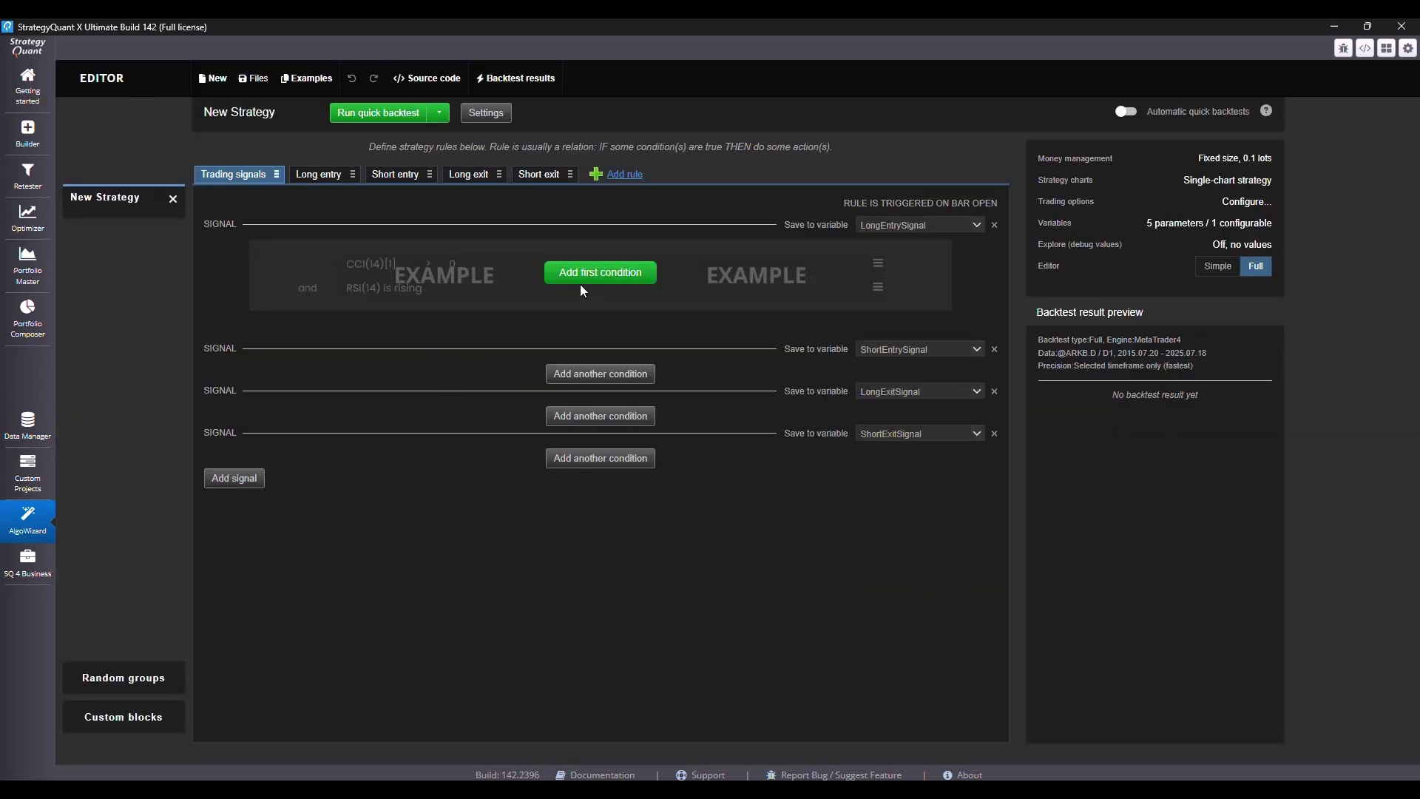
Add the condition High[1] <= 0 to the first signal using the Is lower or equal operator.
key(alt+Tab)
key(Tab)
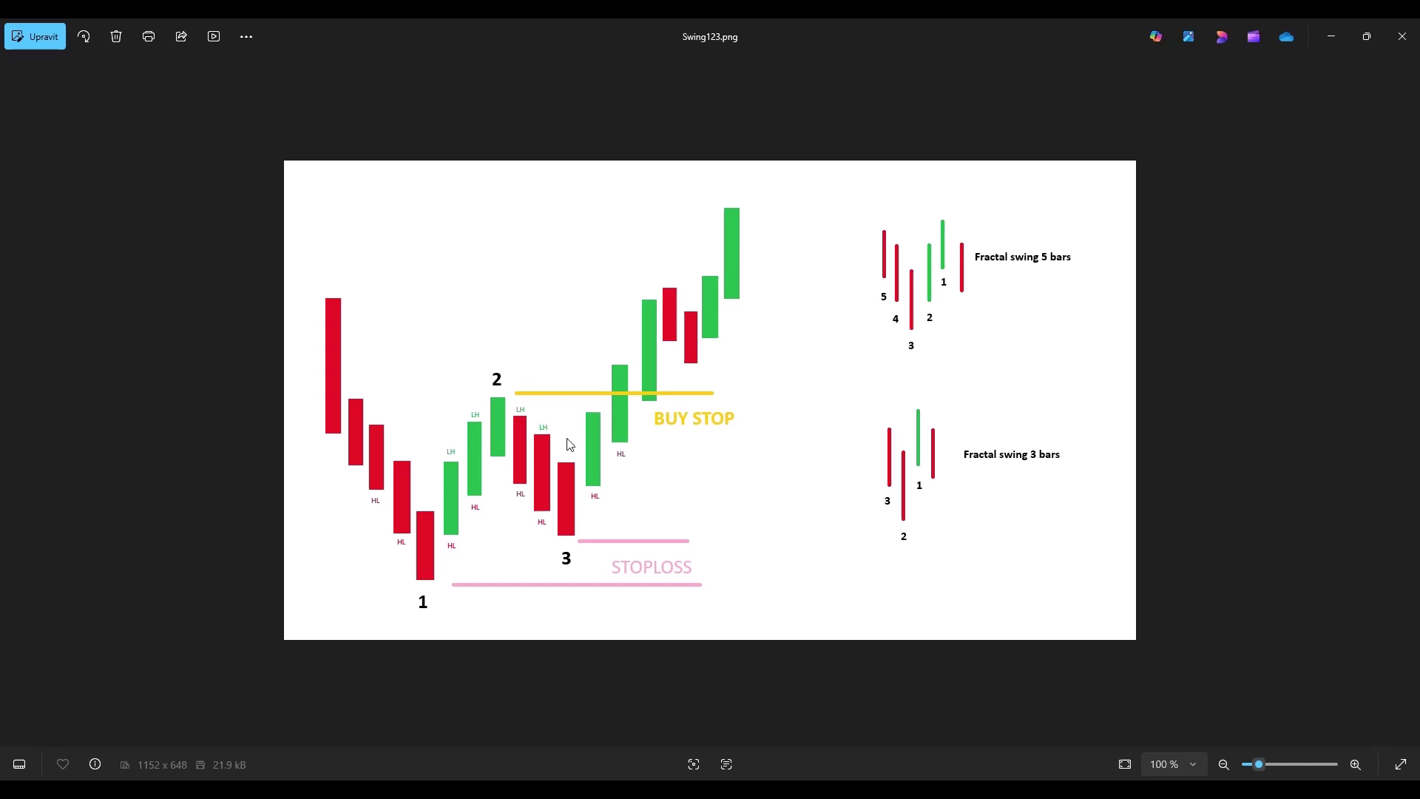
key(alt+Tab)
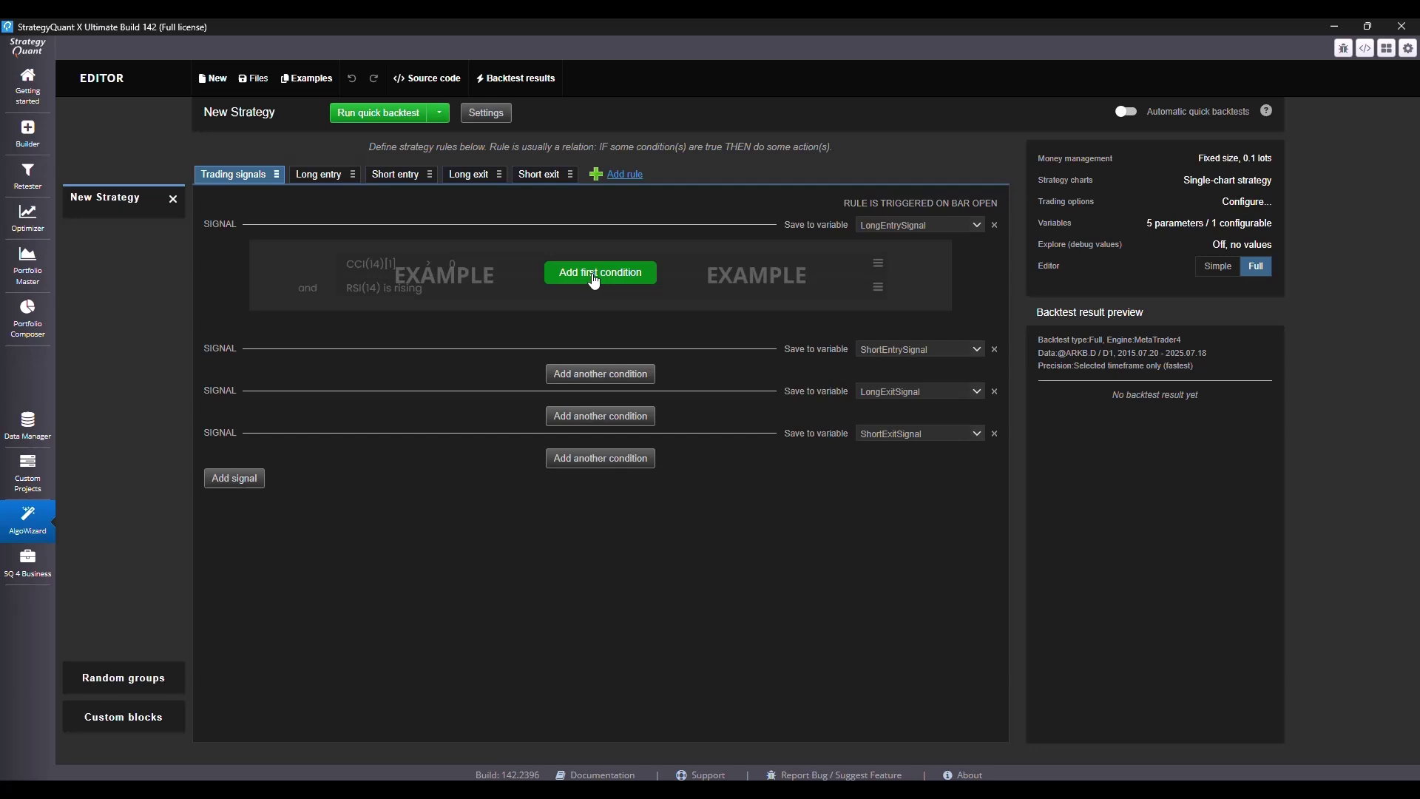
click(600, 273)
click(588, 309)
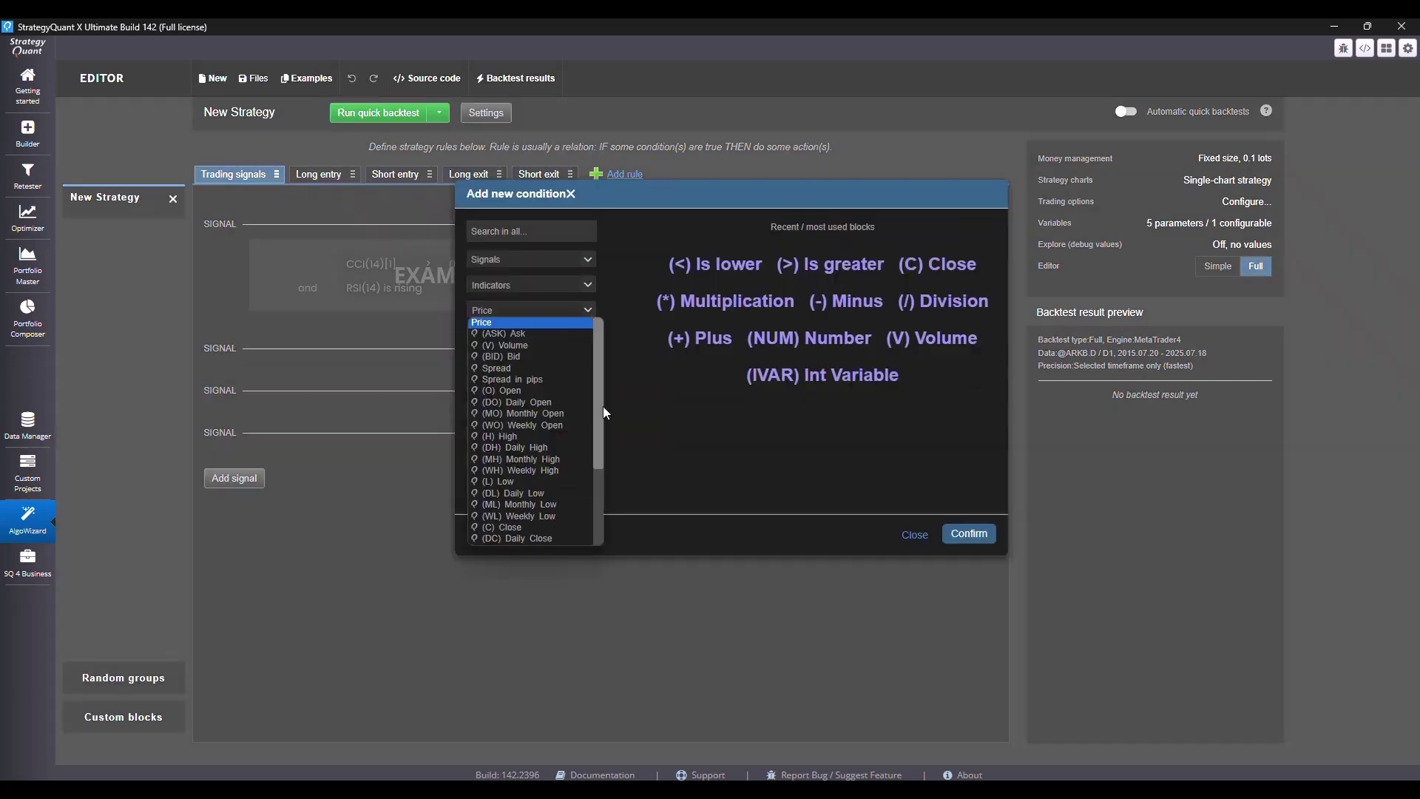
click(550, 436)
click(968, 533)
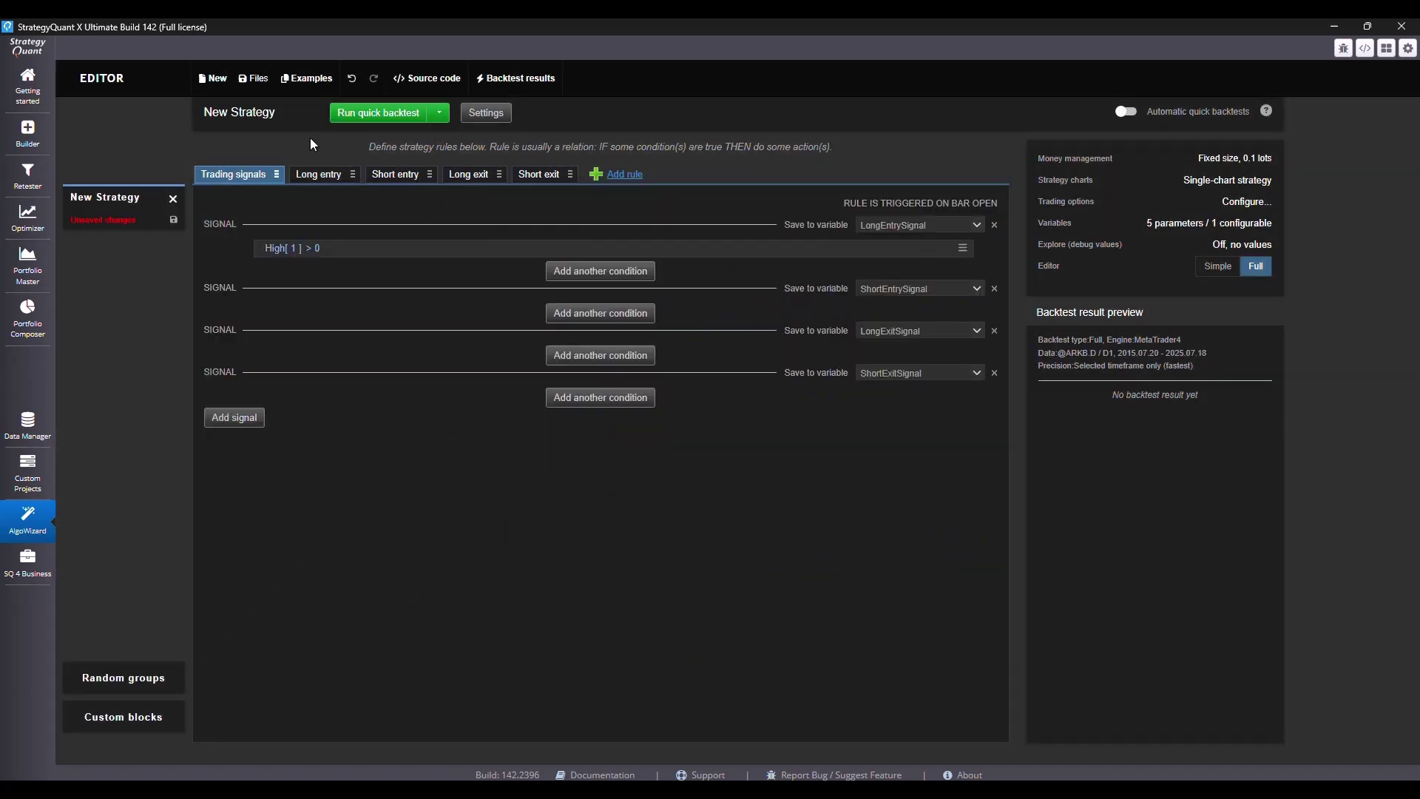
click(307, 251)
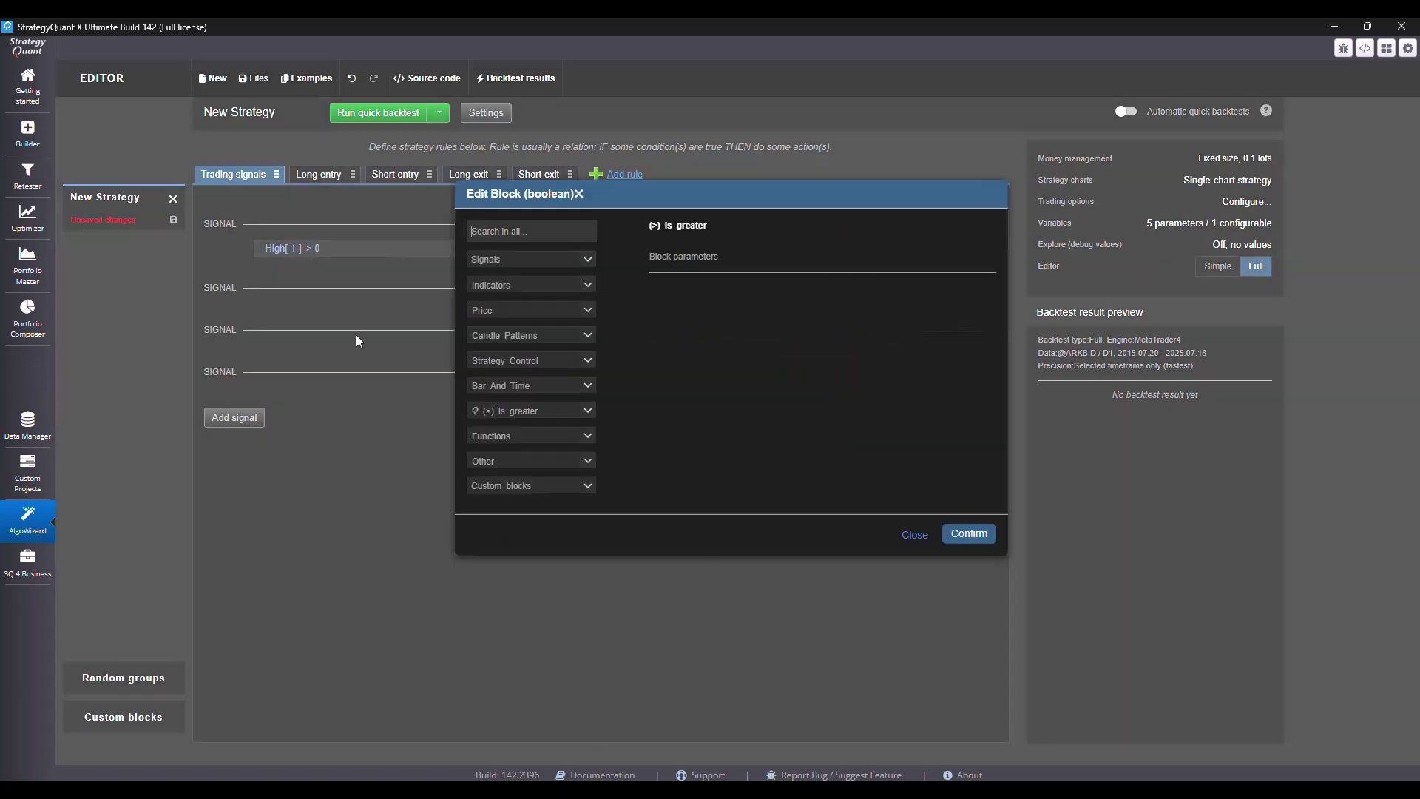
click(590, 411)
click(969, 536)
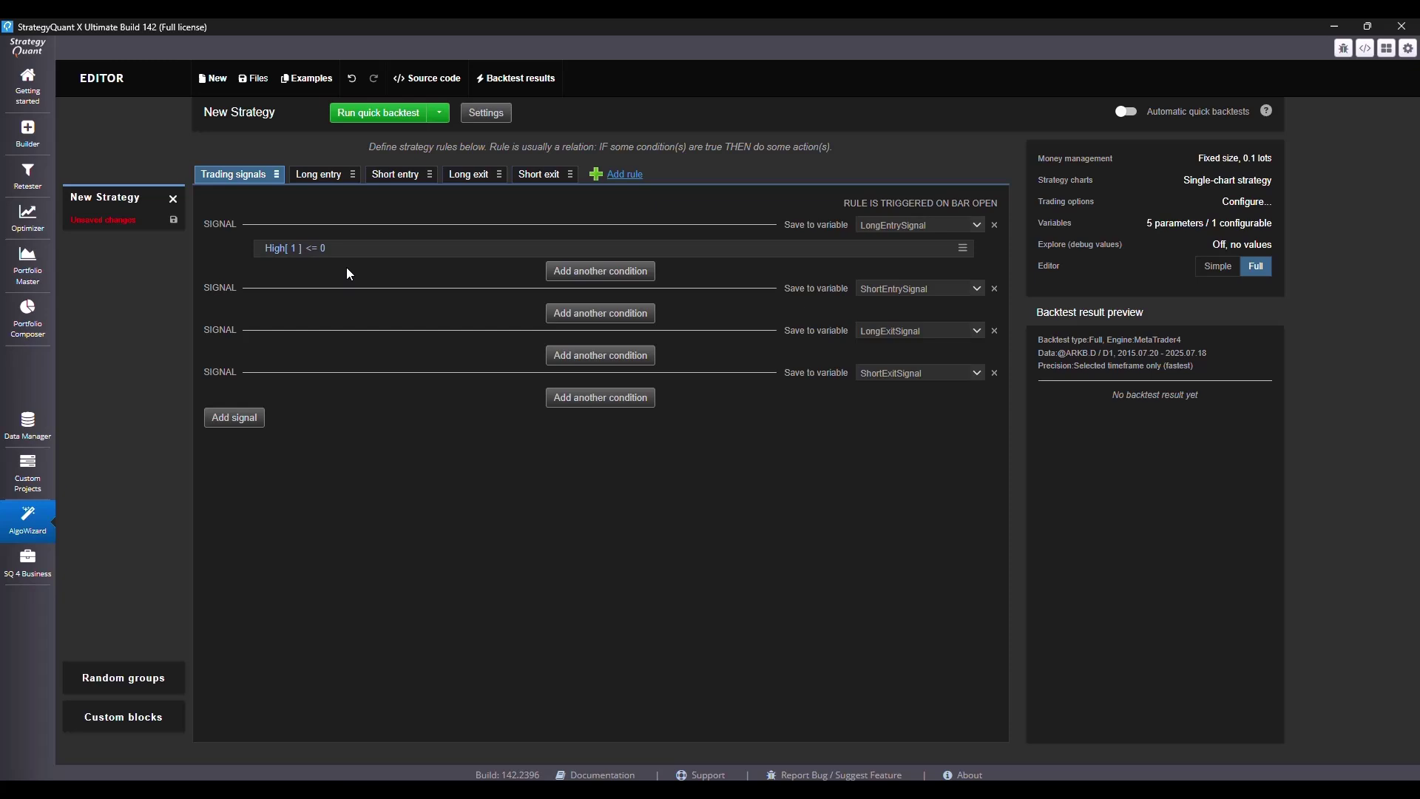
Replace the condition's right-side 0 with the Fractal indicator.
click(321, 248)
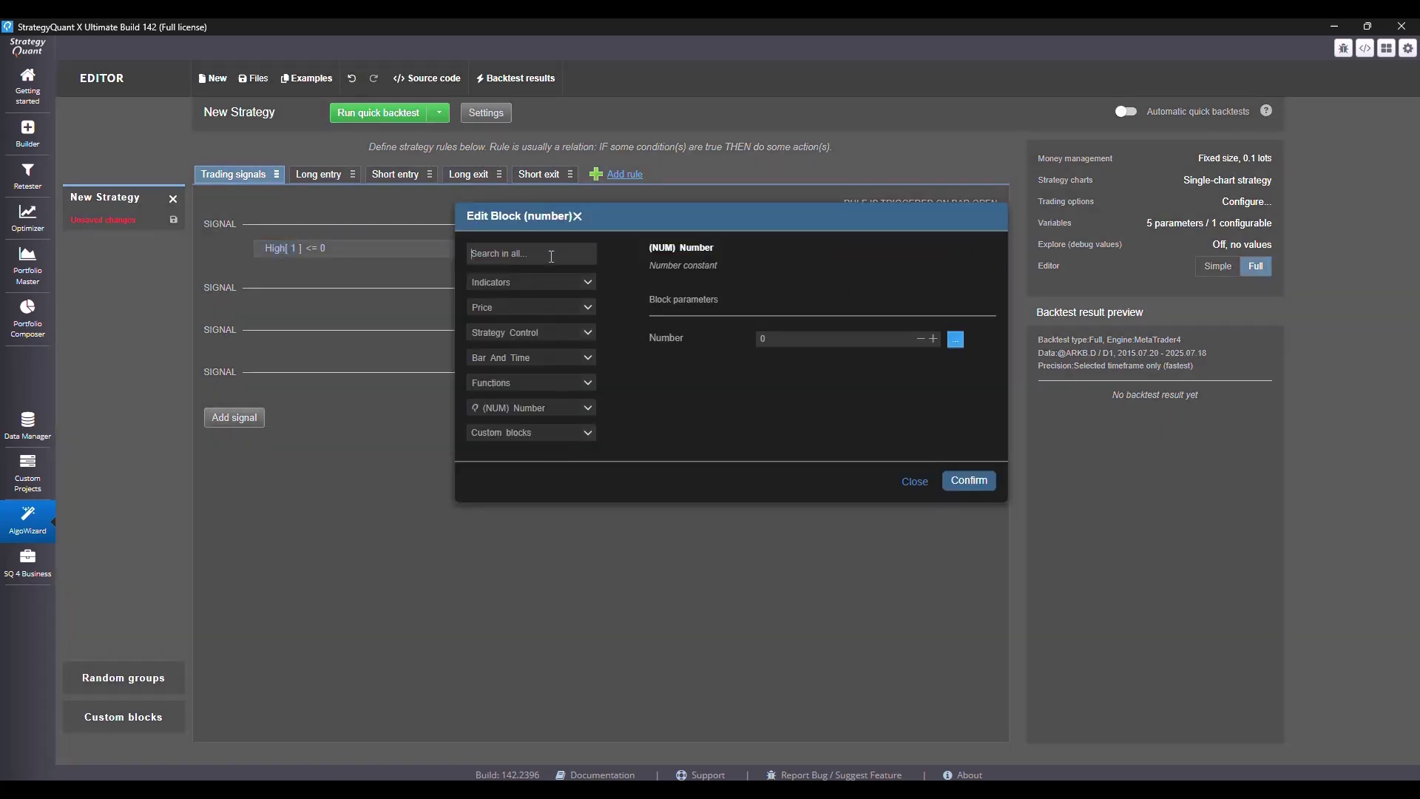
click(551, 256)
text(fra)
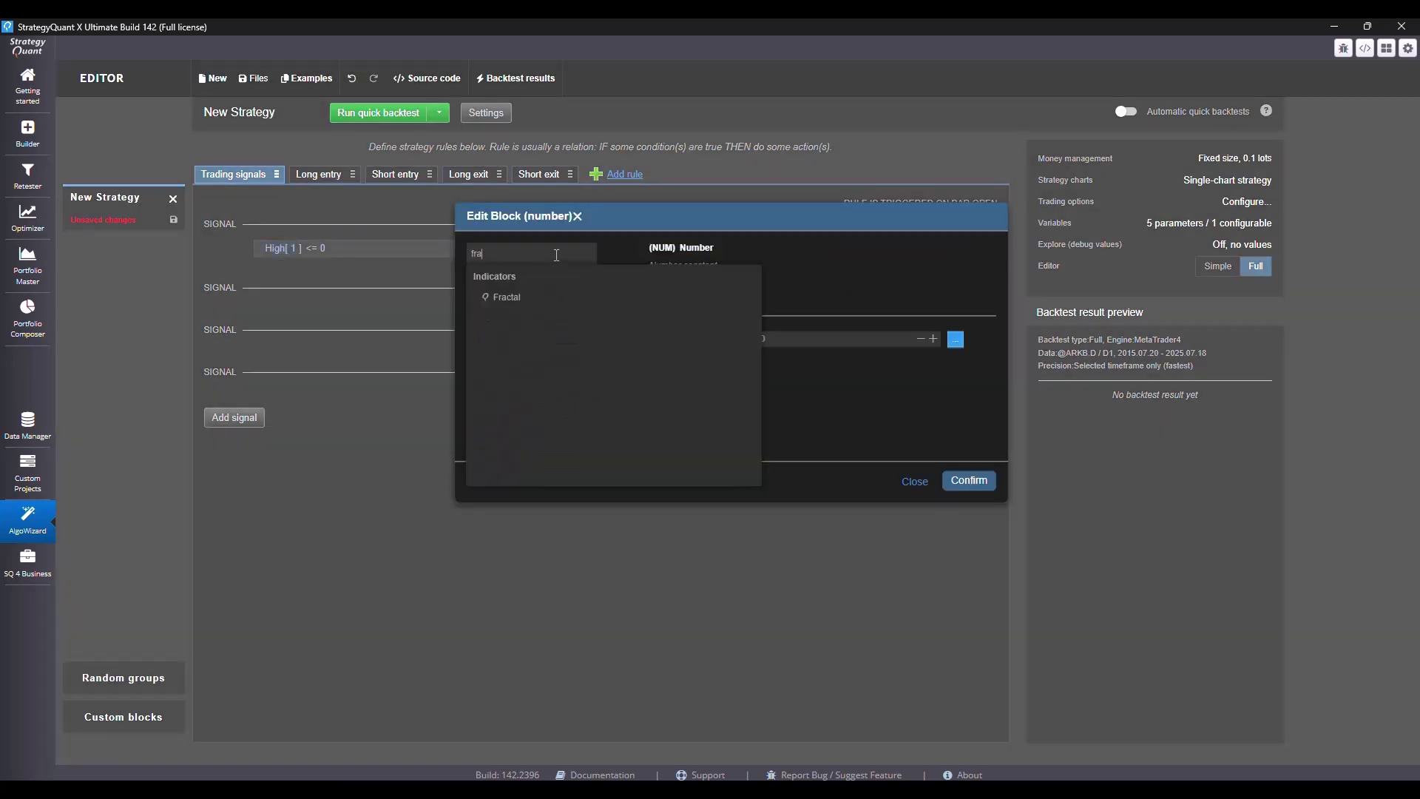
click(546, 297)
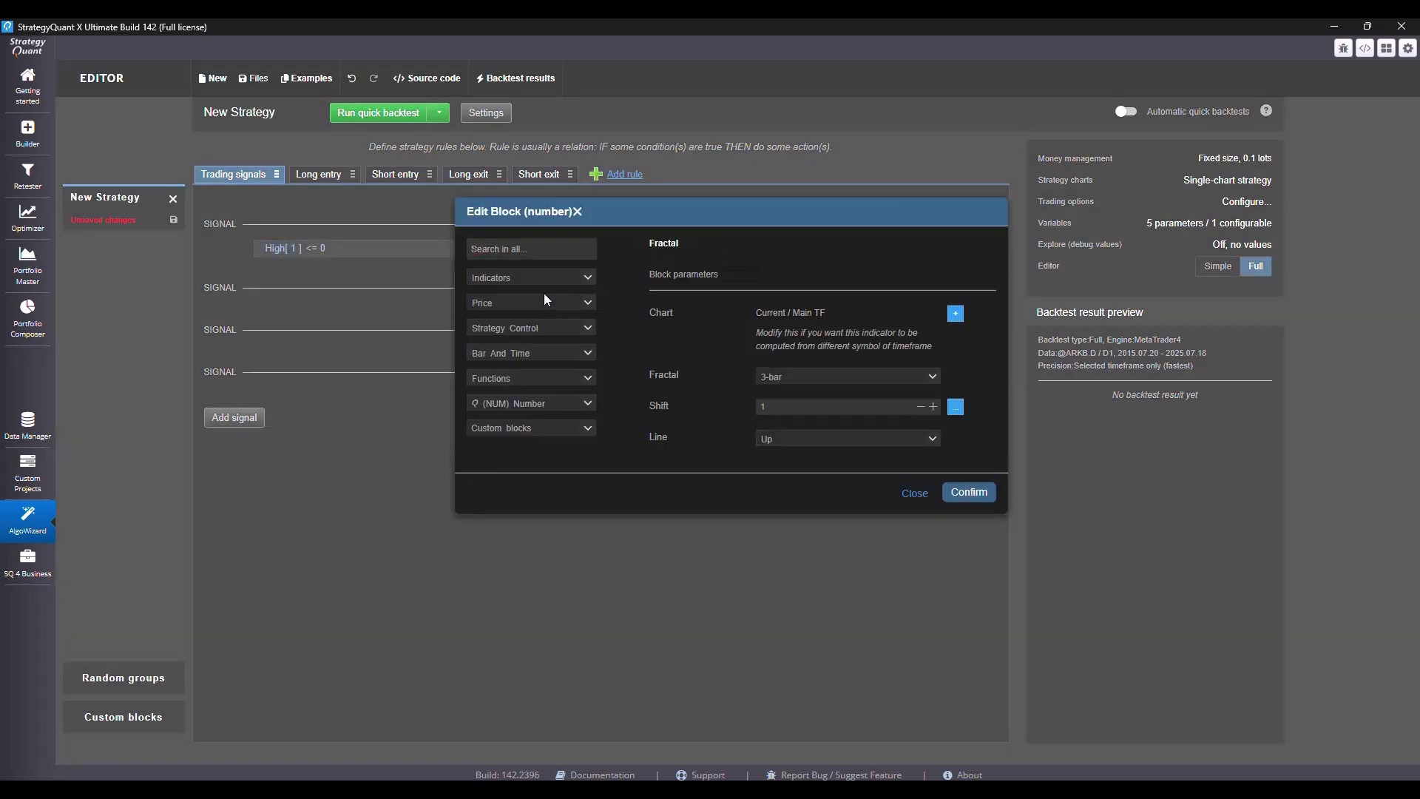
click(812, 376)
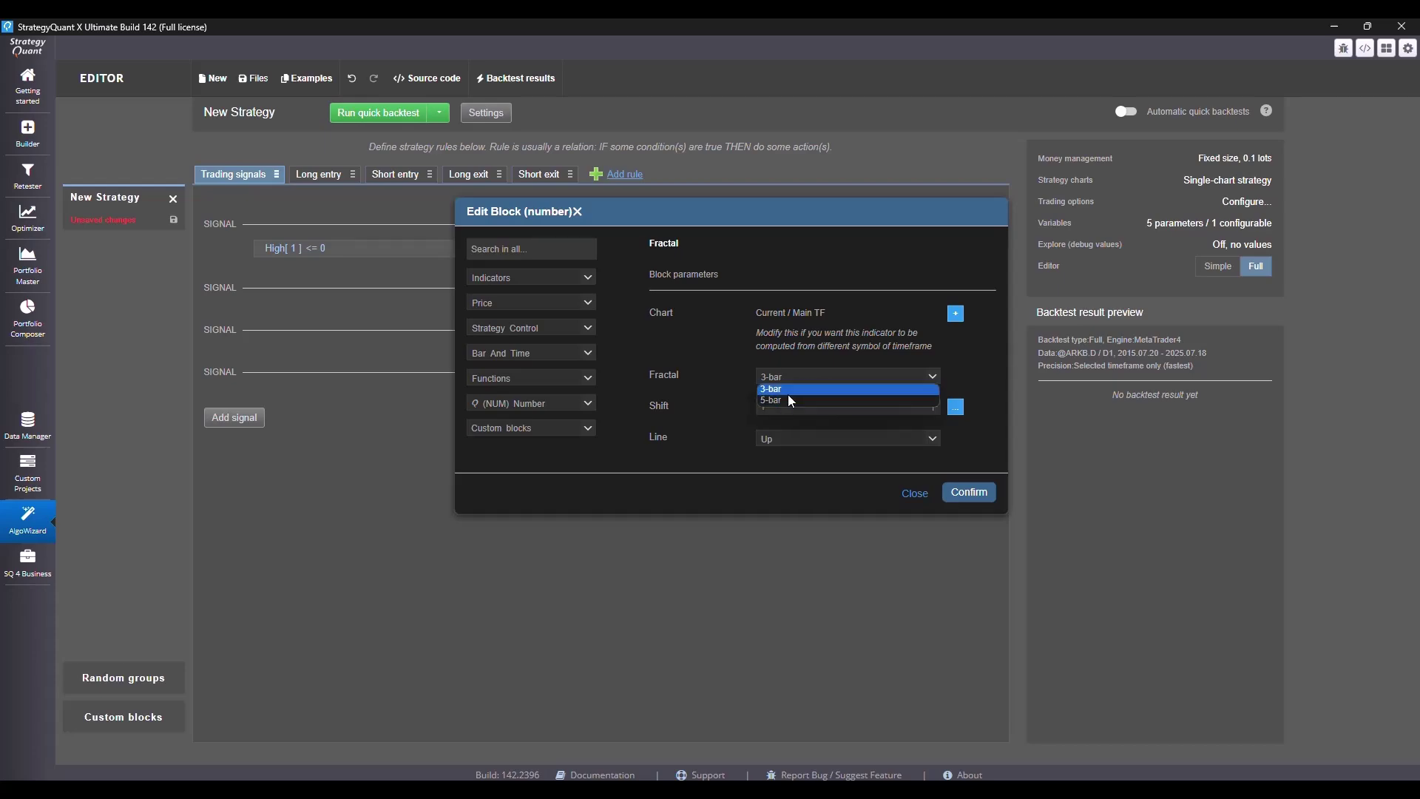
Set the fractal to 5-bar with the Up line and confirm, checking against the chart.
key(alt+Tab)
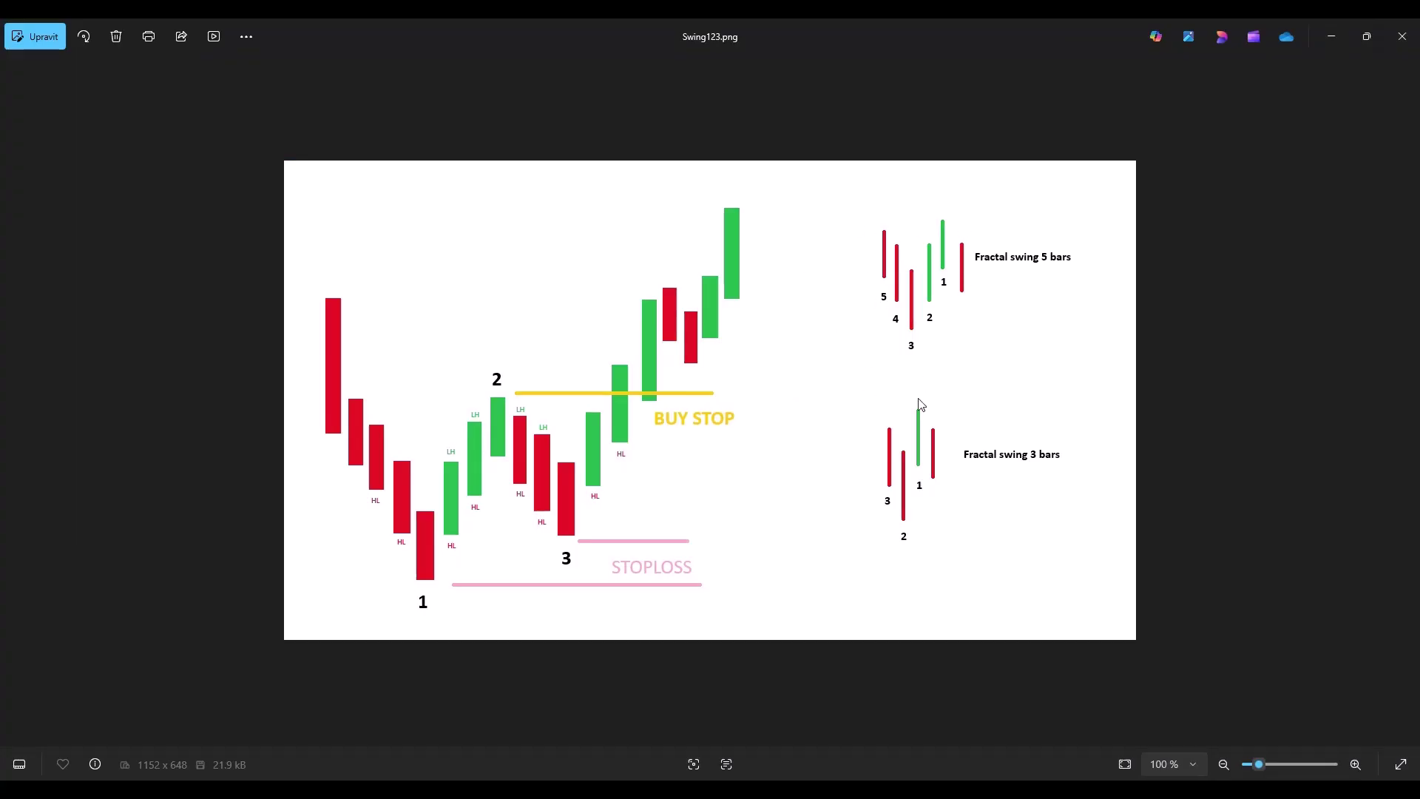
key(alt+Tab)
click(855, 386)
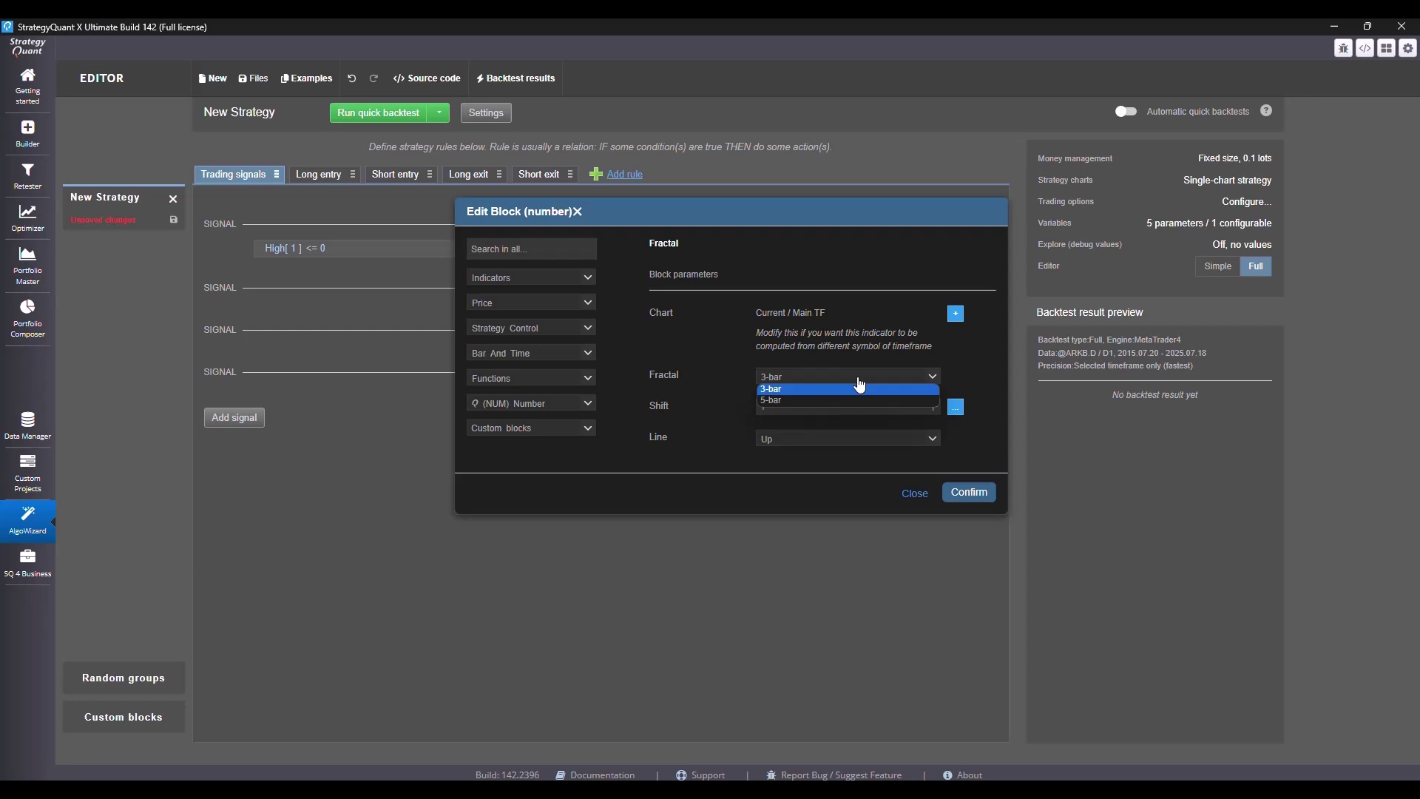
click(832, 398)
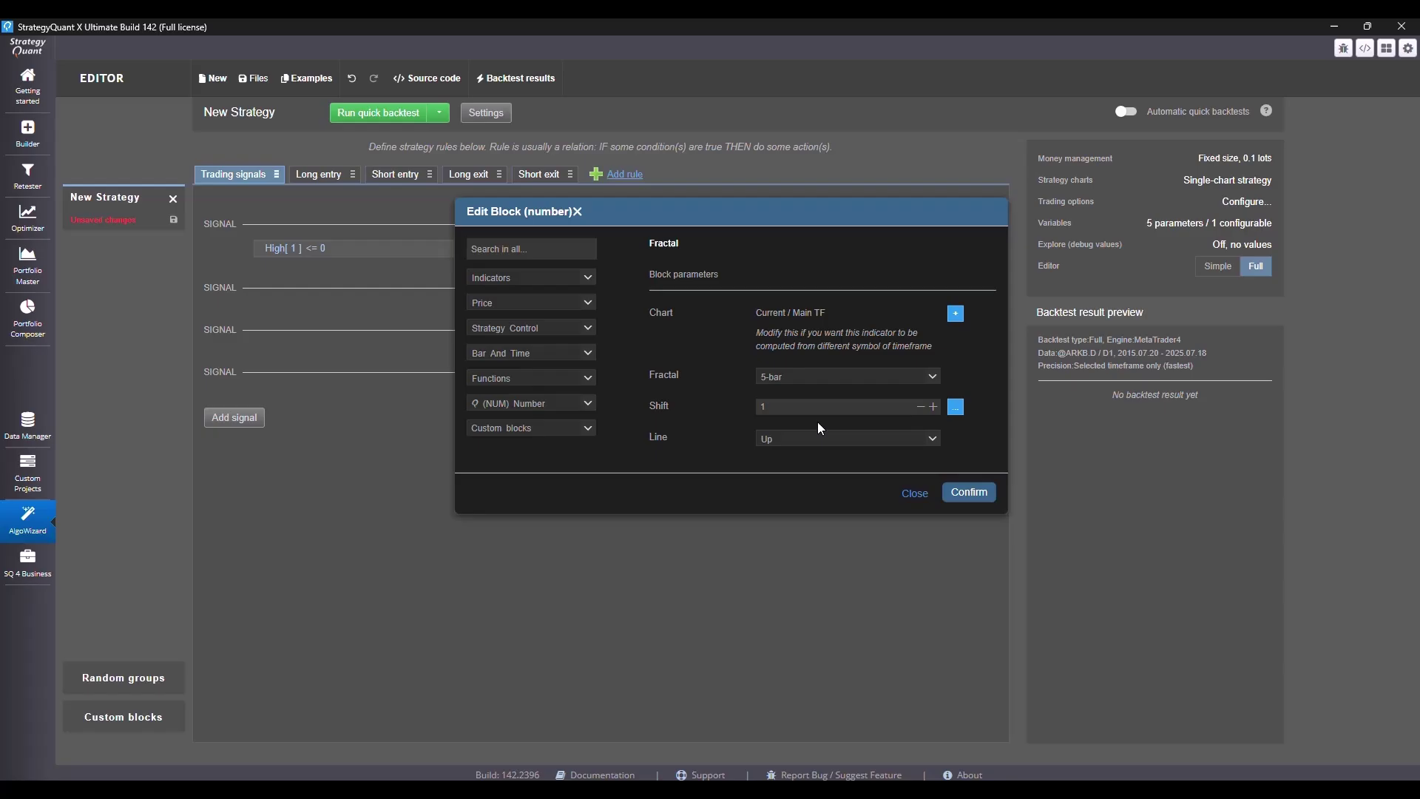
key(alt+Tab)
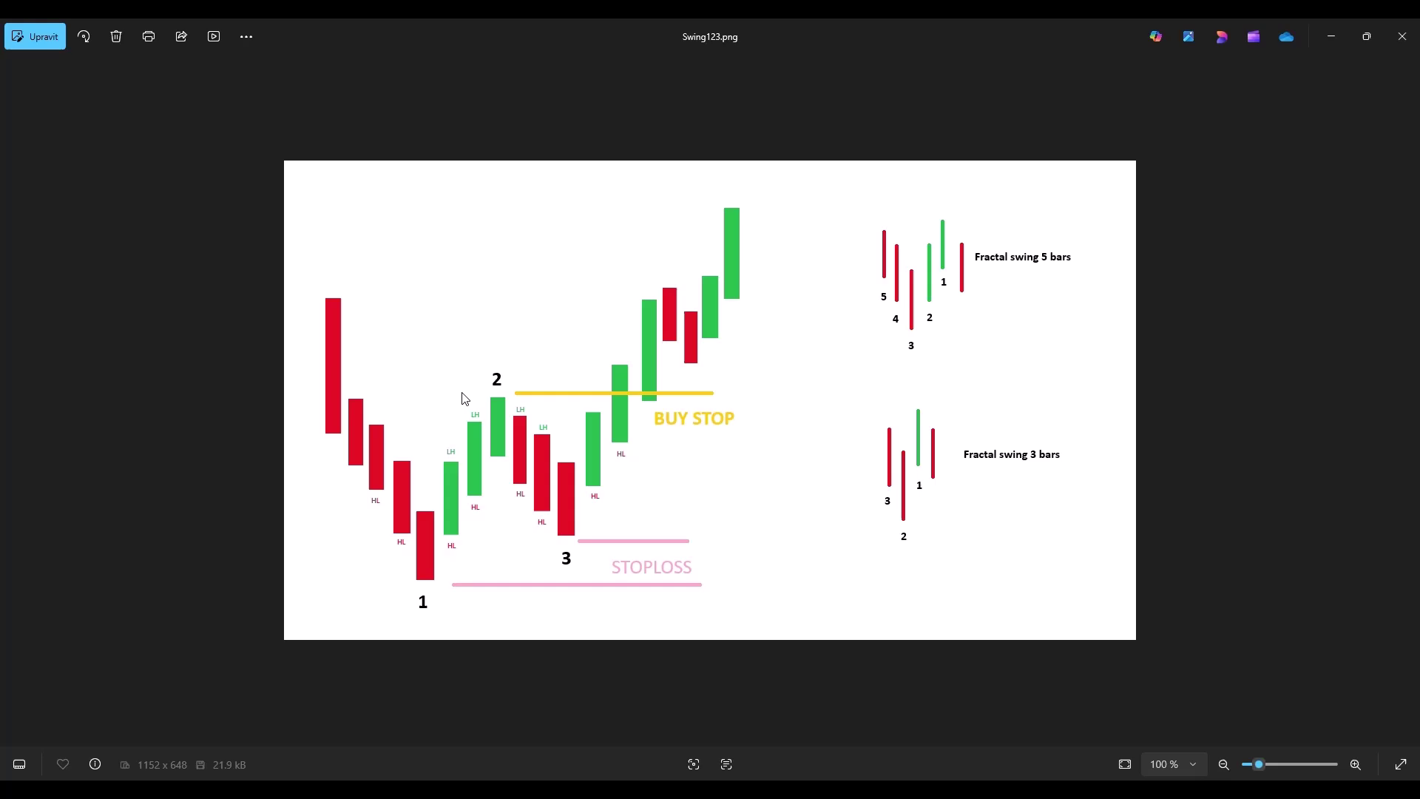
key(alt+Tab)
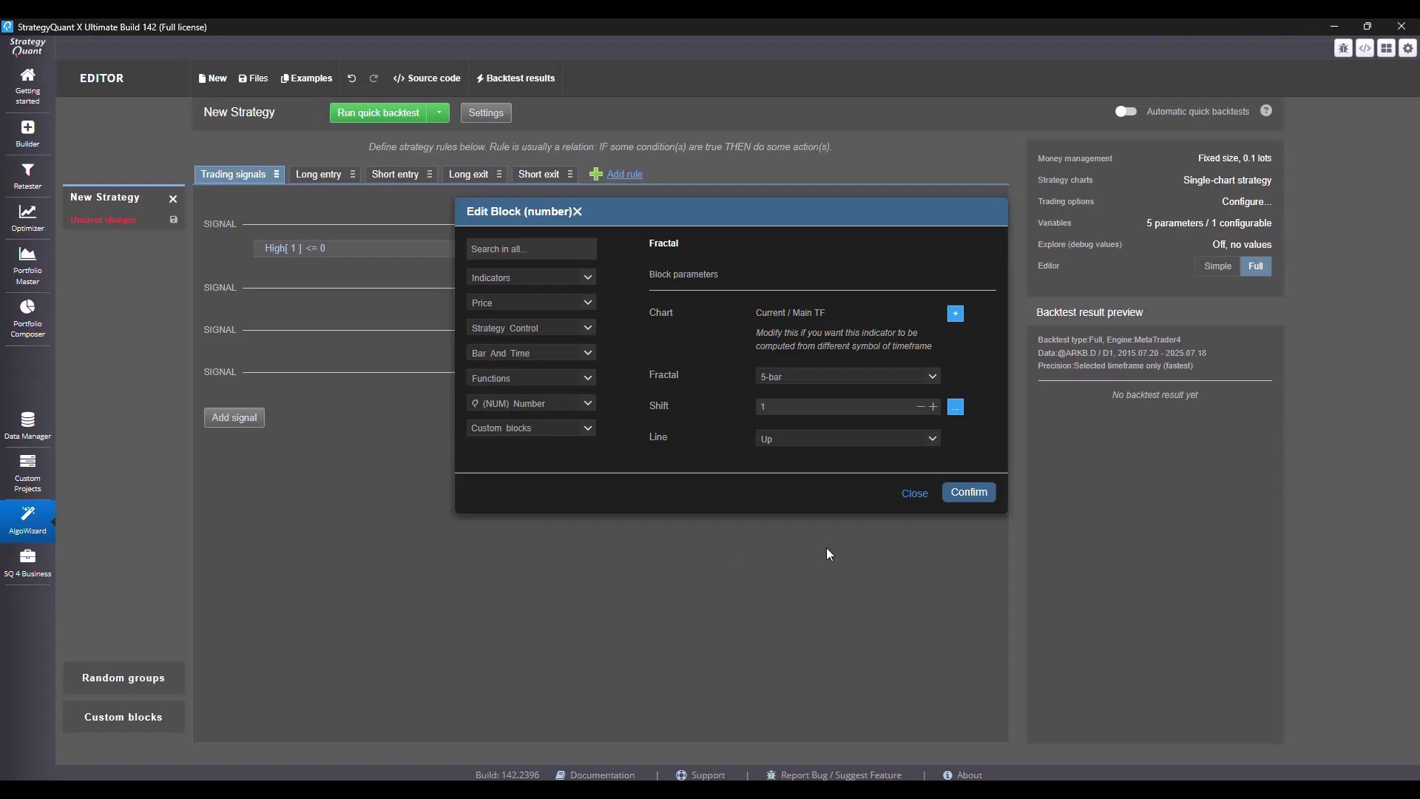
click(781, 441)
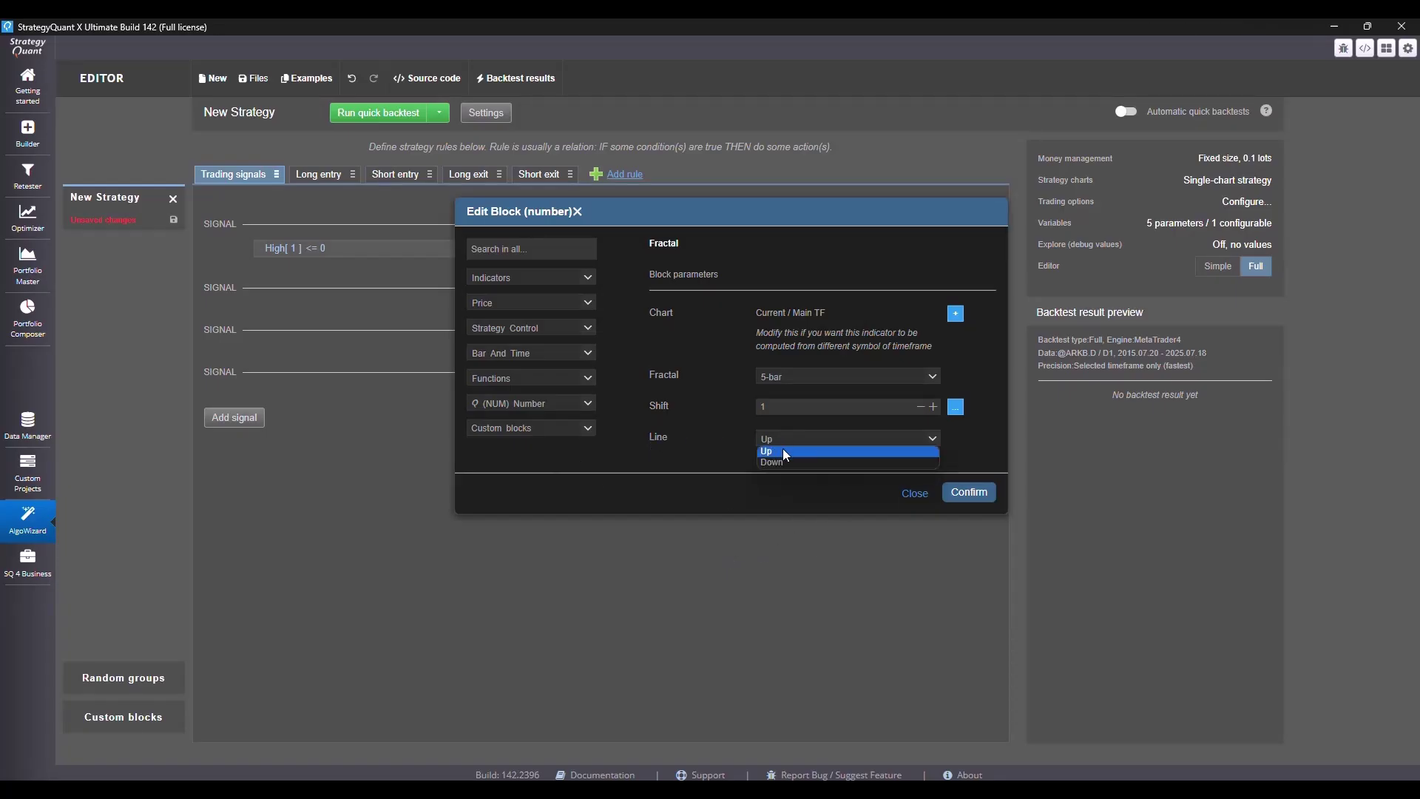
click(783, 449)
click(967, 491)
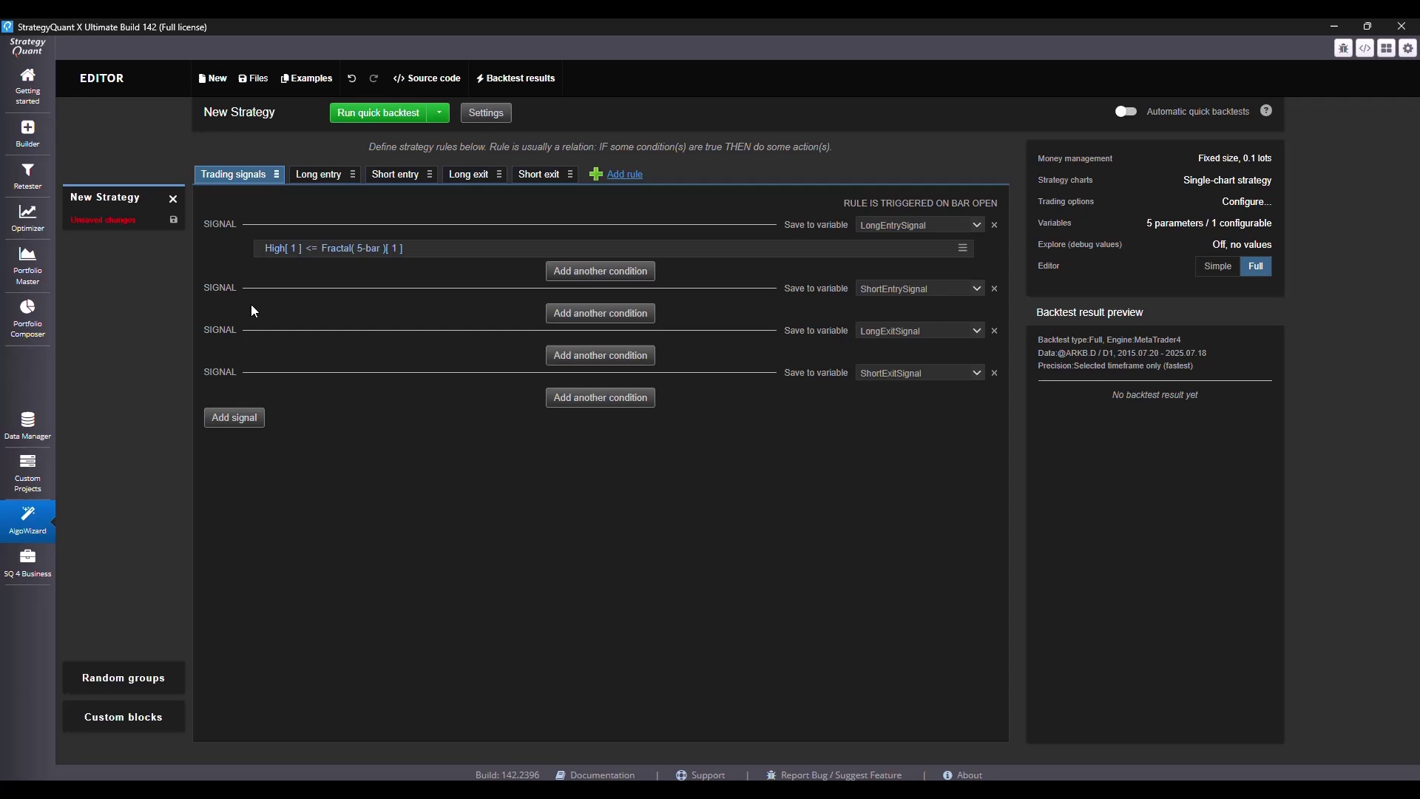
Add a second condition Low[1] >= 0 to the first signal.
key(alt+Tab)
click(576, 282)
click(588, 311)
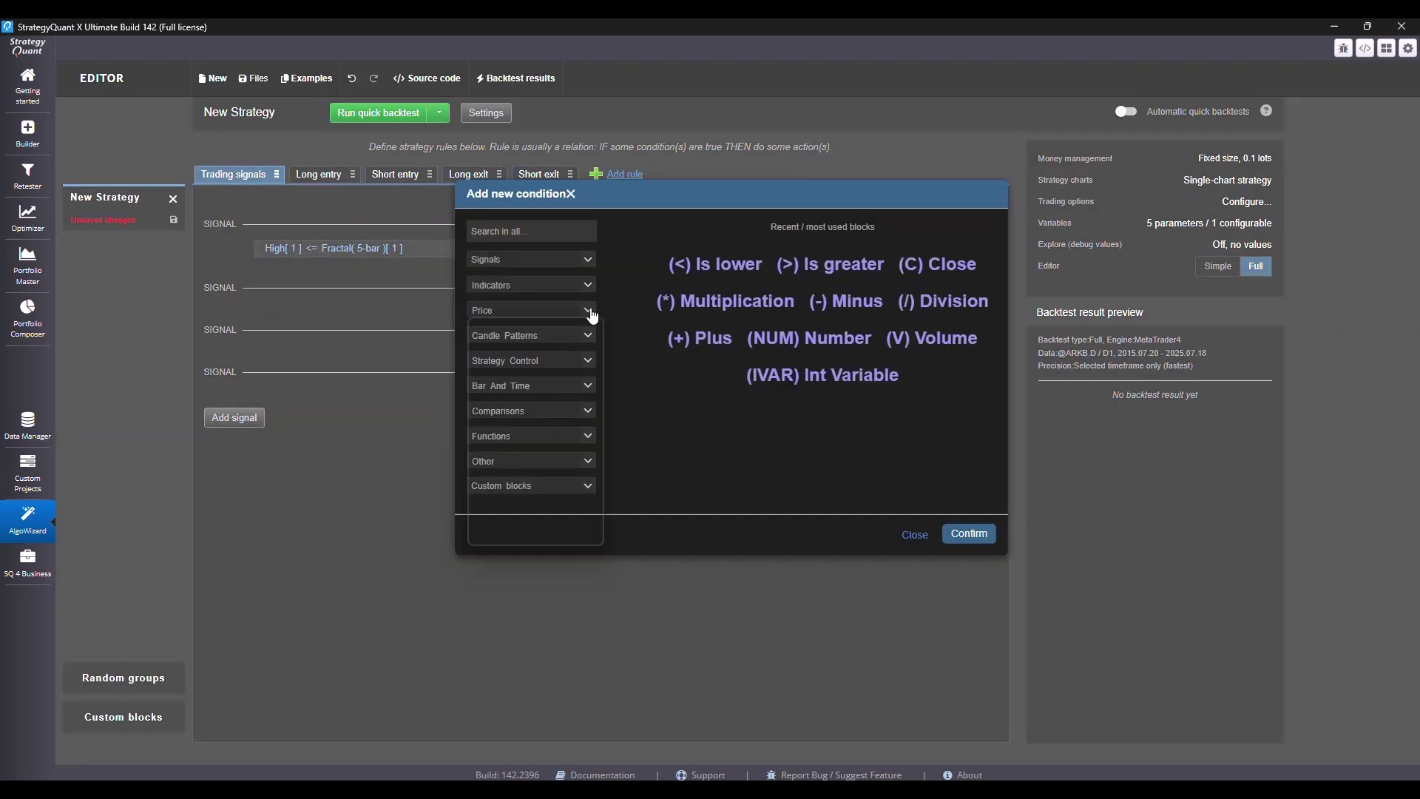
click(563, 482)
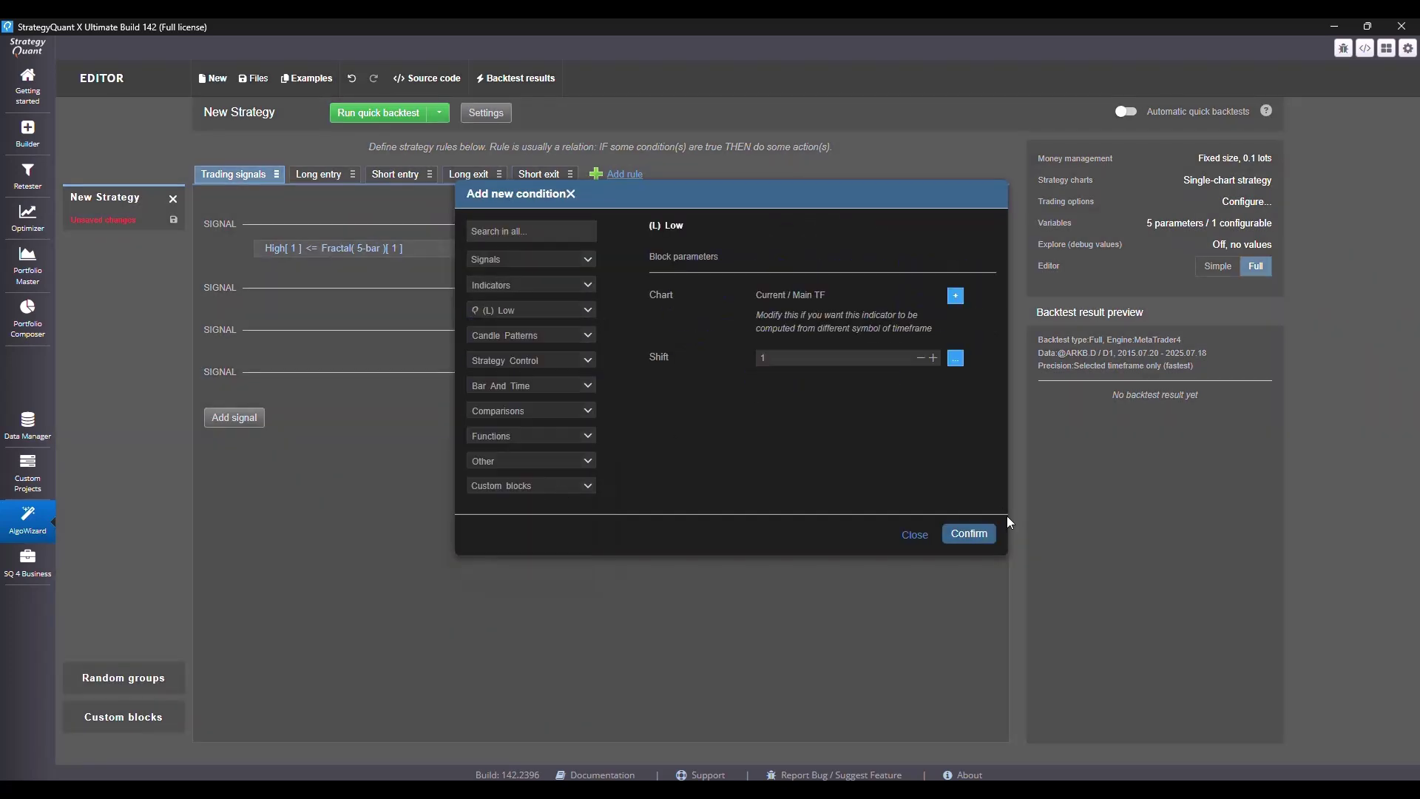
click(966, 537)
click(316, 270)
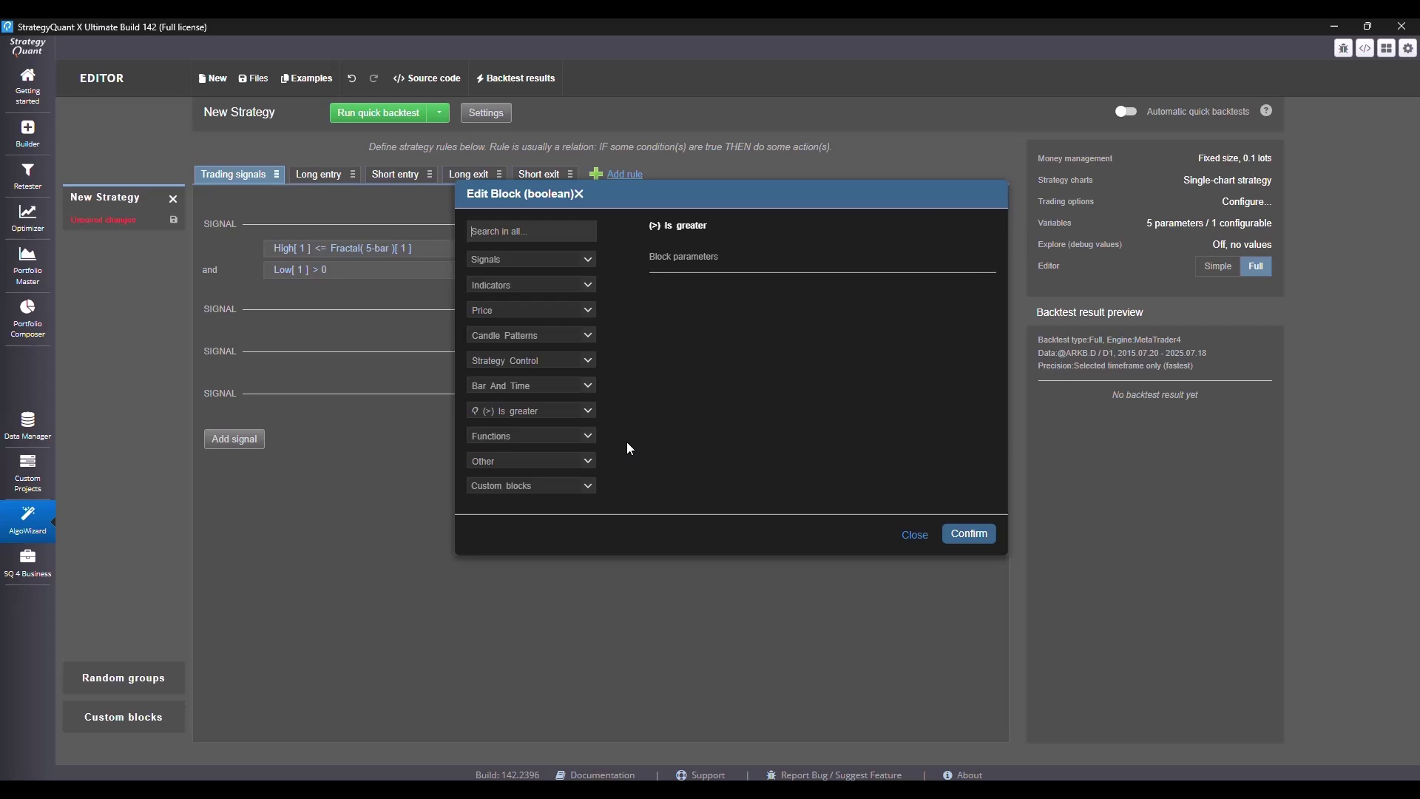
click(585, 414)
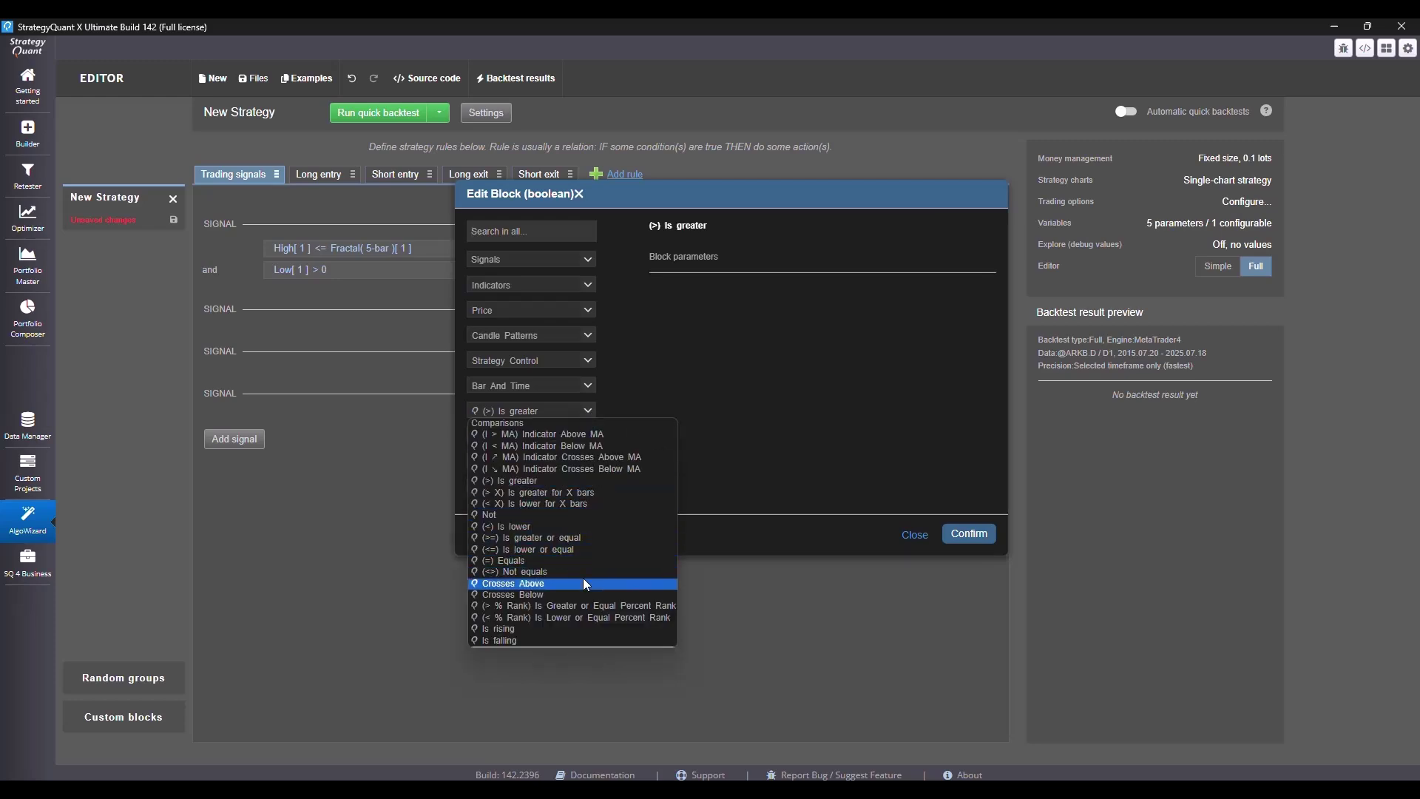
click(599, 537)
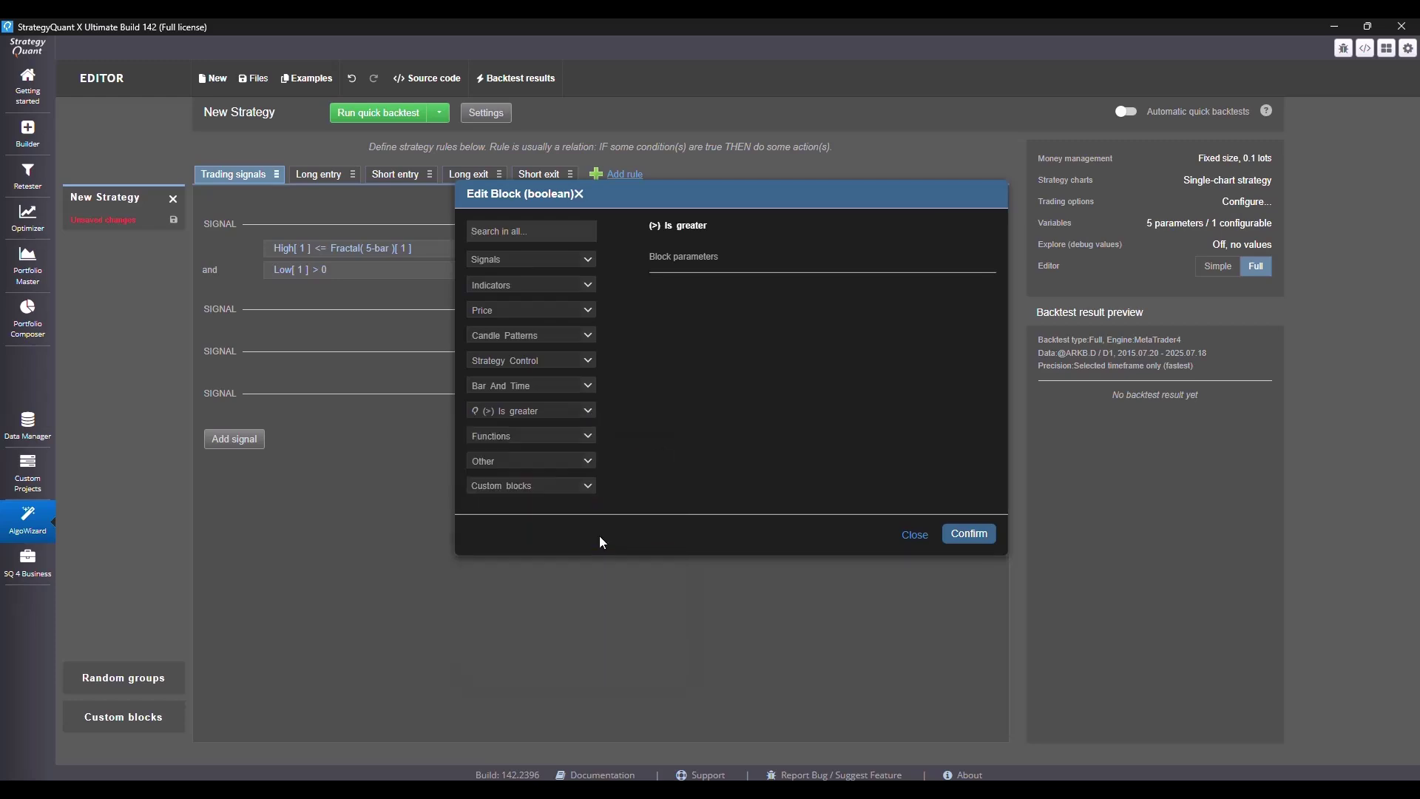
click(978, 535)
Replace the 0 with Fractal(5-bar)[1] using the Down line.
click(330, 270)
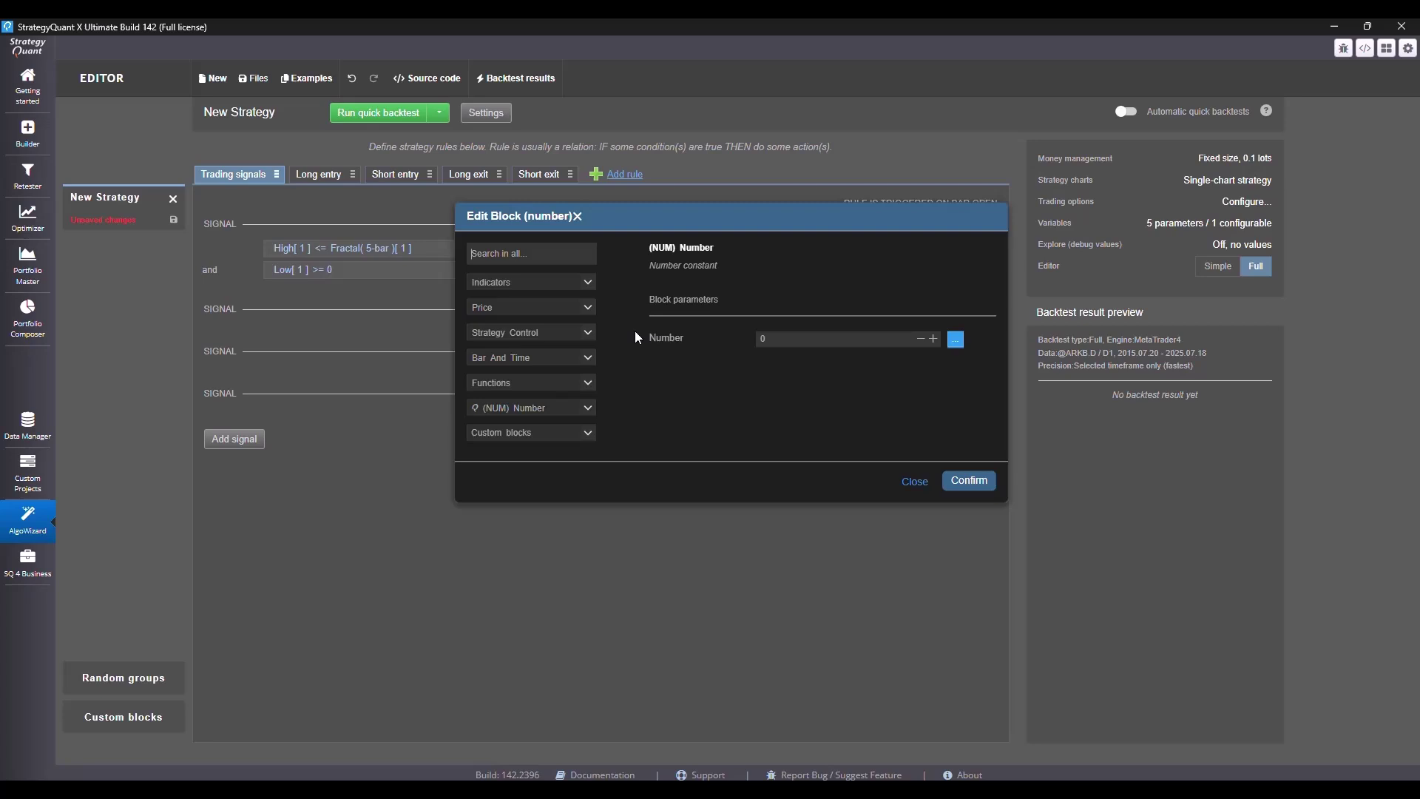
text(frac)
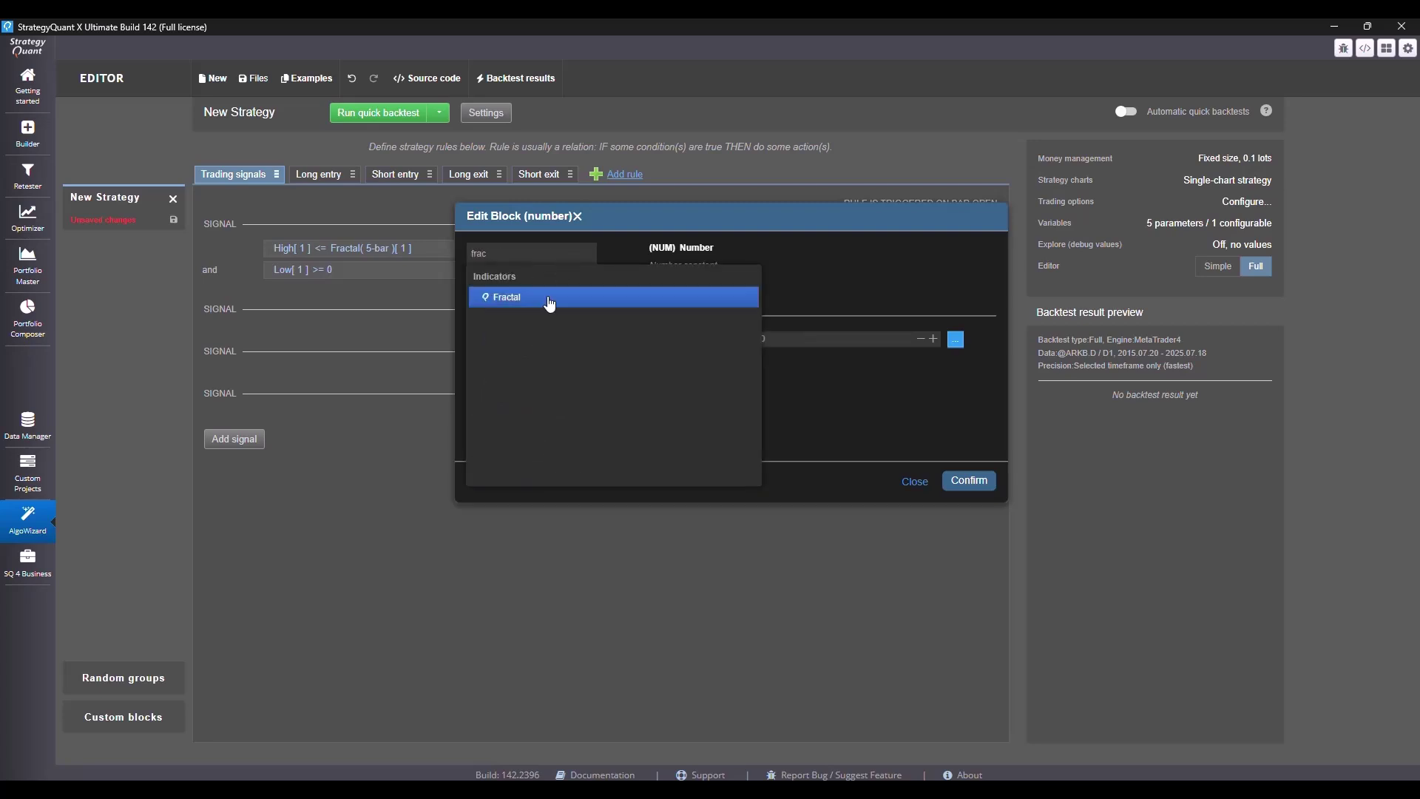
click(546, 299)
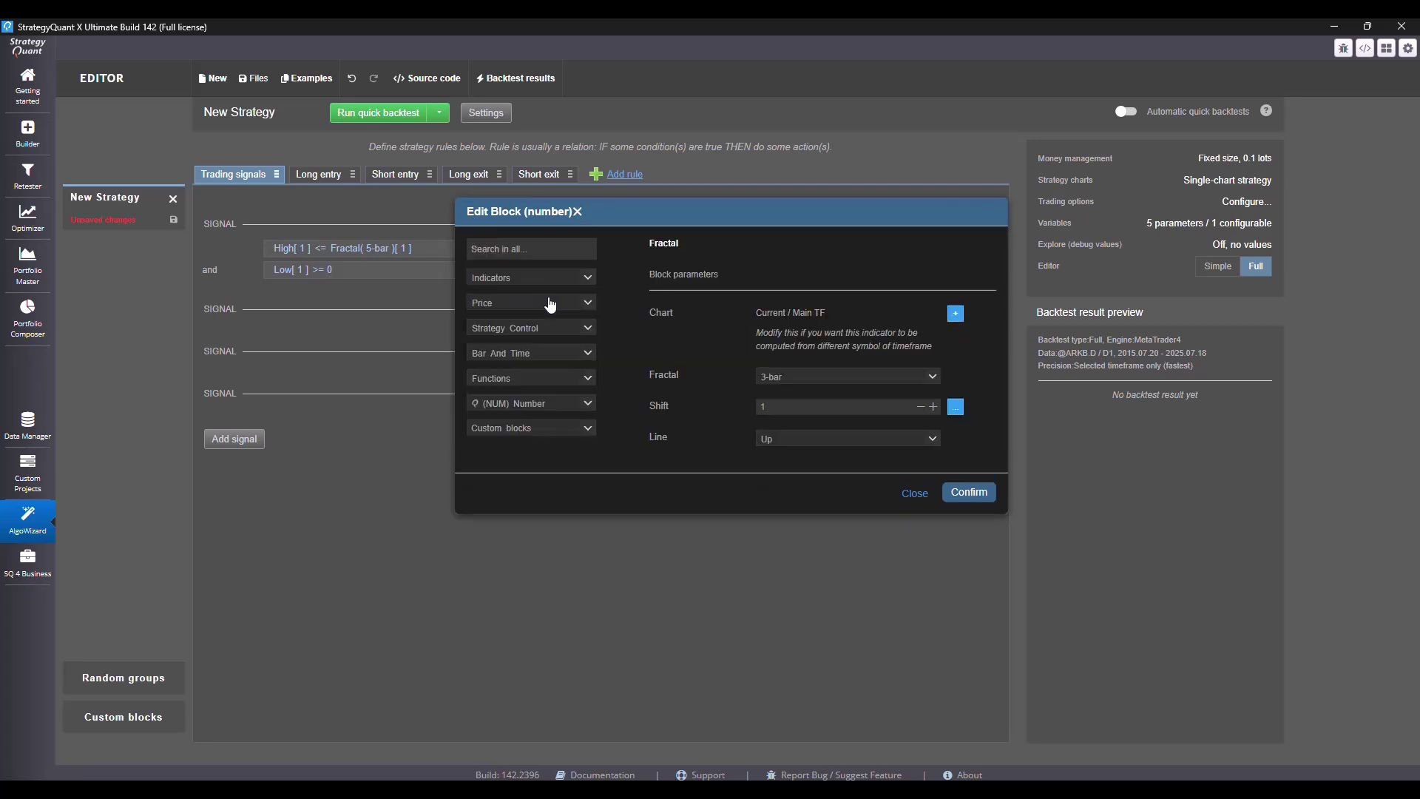
click(789, 379)
click(788, 402)
click(872, 446)
click(849, 463)
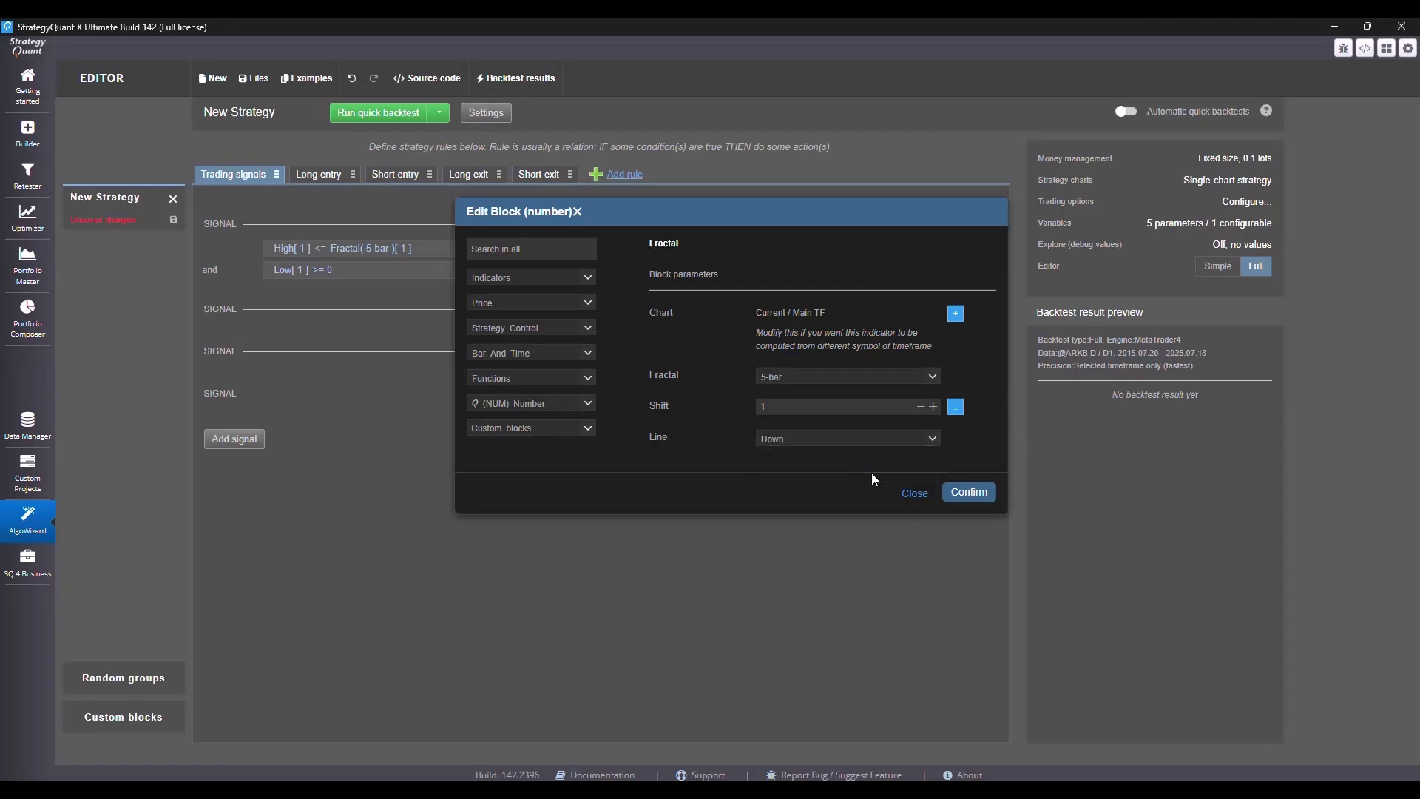
click(978, 491)
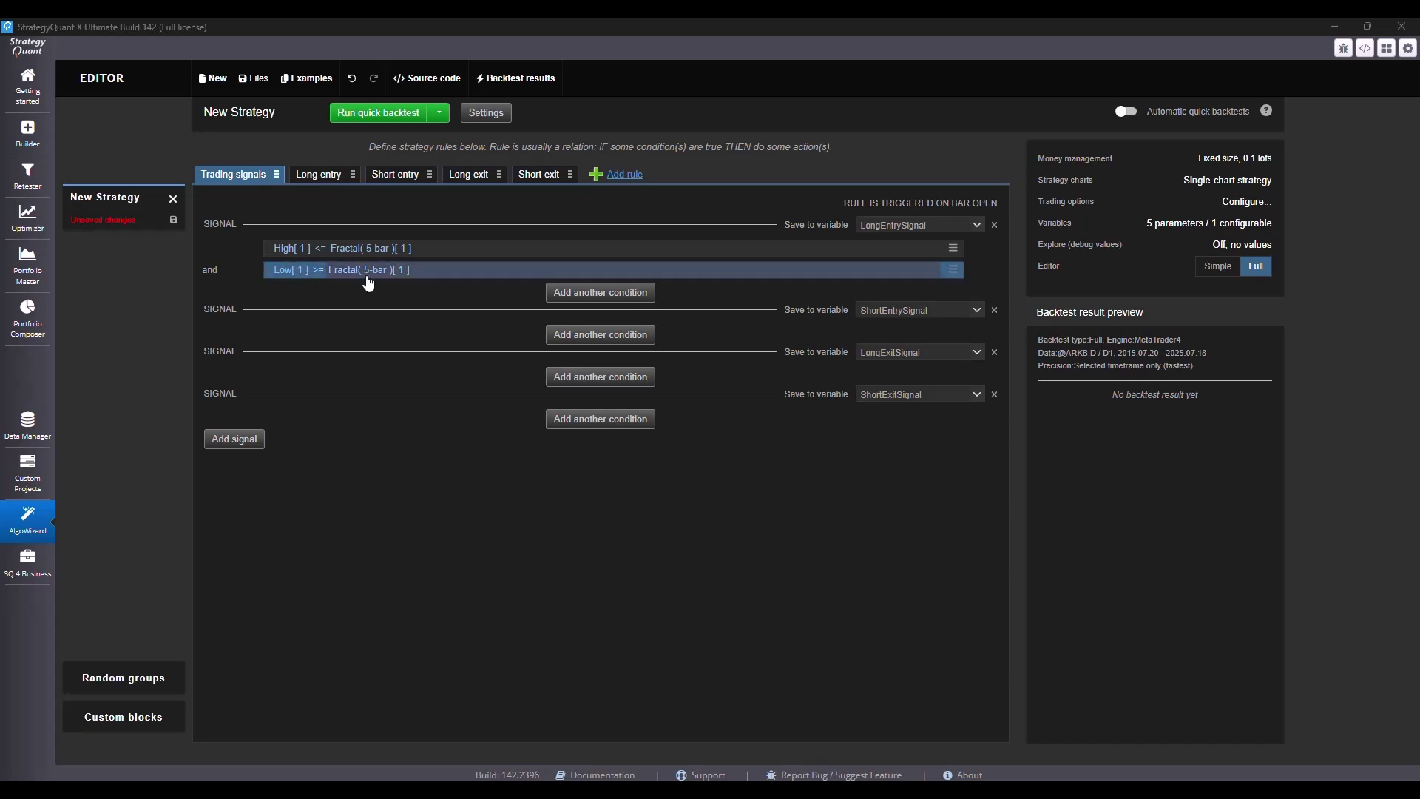
Copy the High[1] <= Fractal(5-bar)[1] condition into the second signal.
click(954, 249)
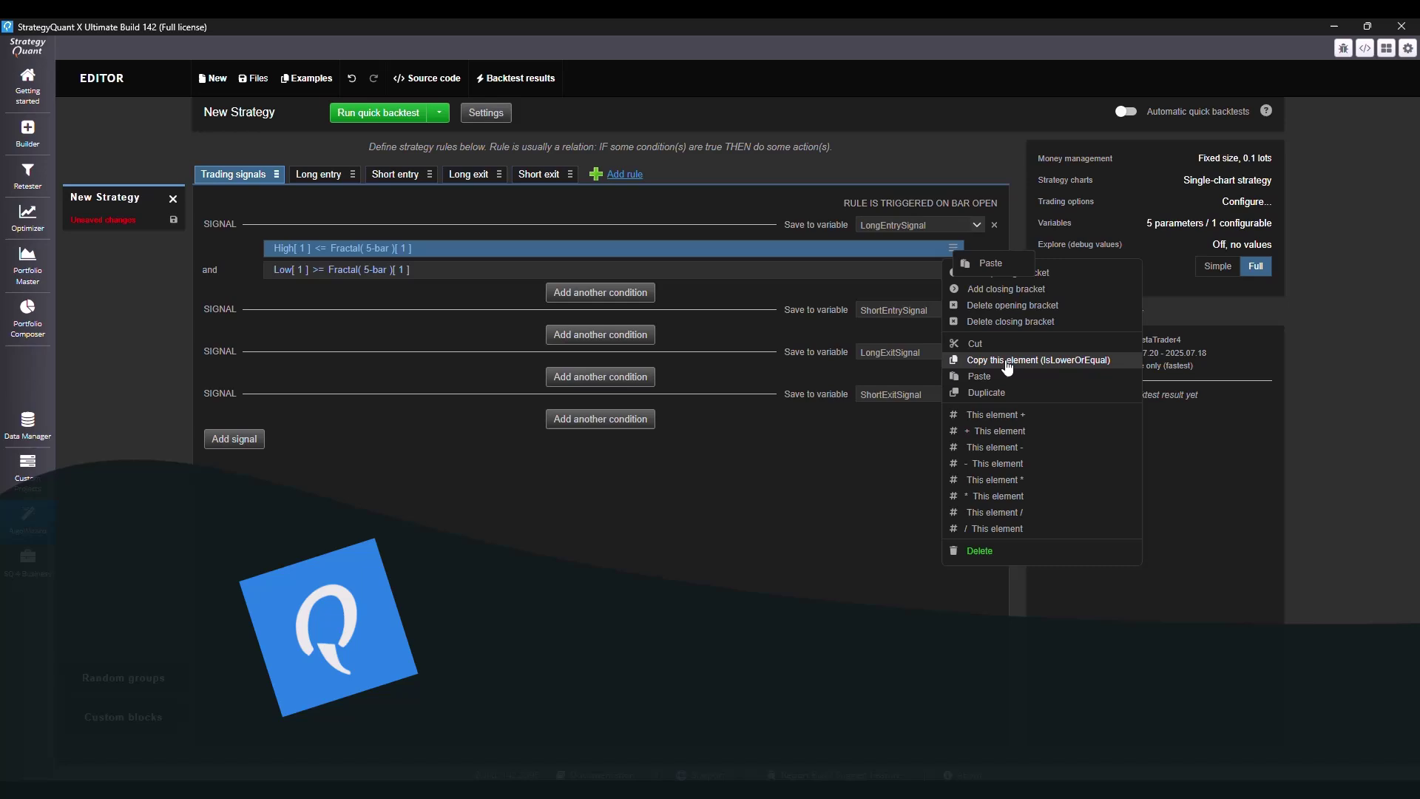
click(954, 360)
right_click(695, 326)
click(725, 341)
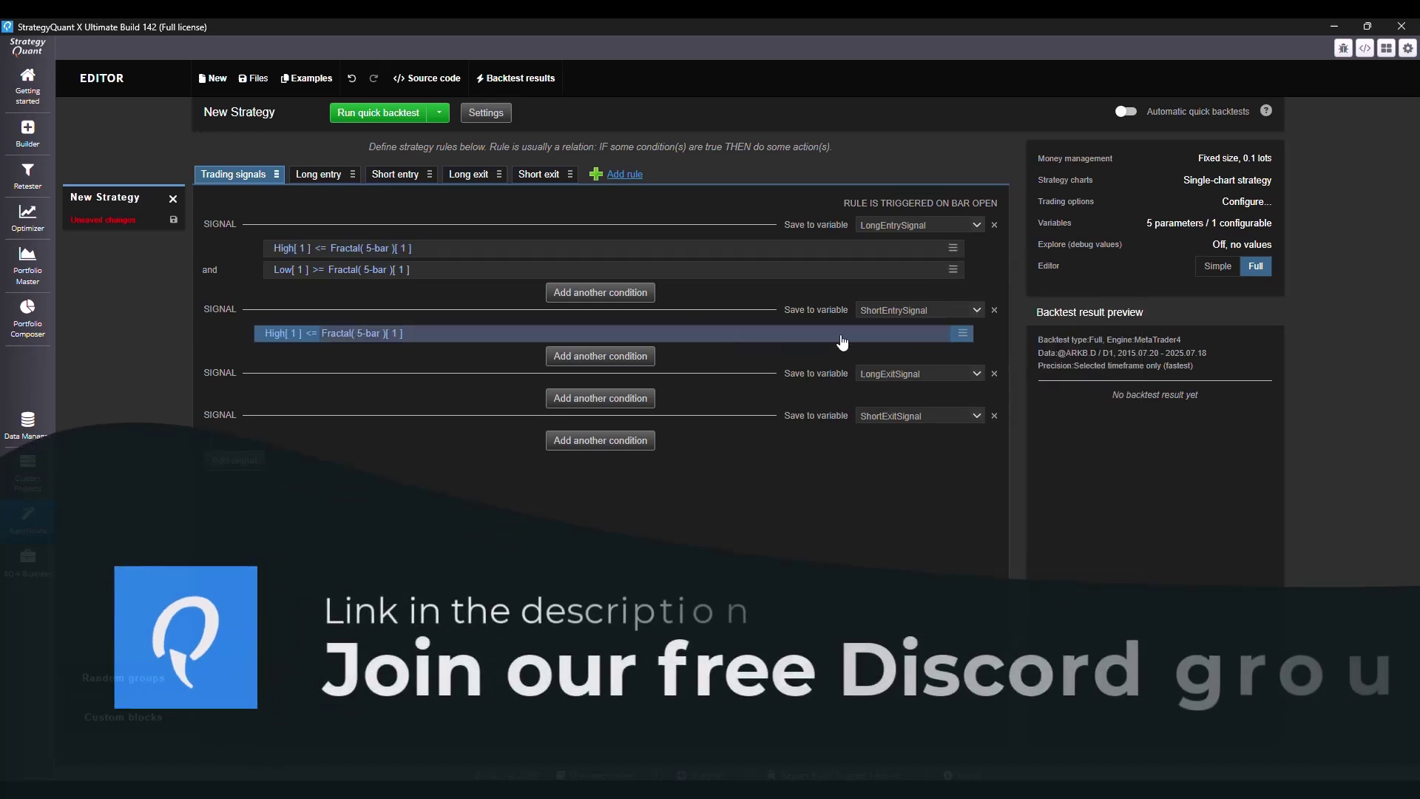
Copy the Low[1] >= Fractal(5-bar)[1] condition into the second signal.
right_click(957, 271)
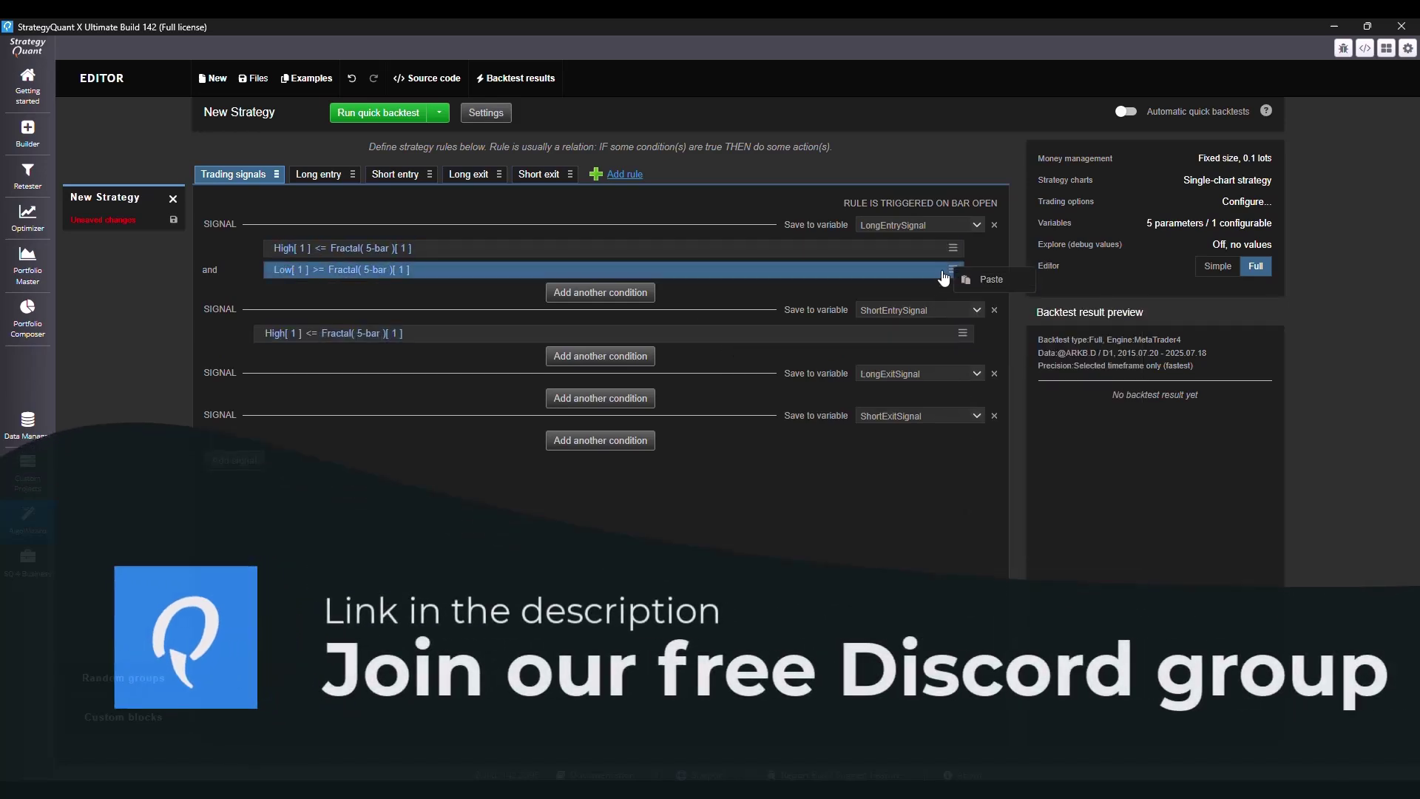
click(953, 269)
click(1035, 381)
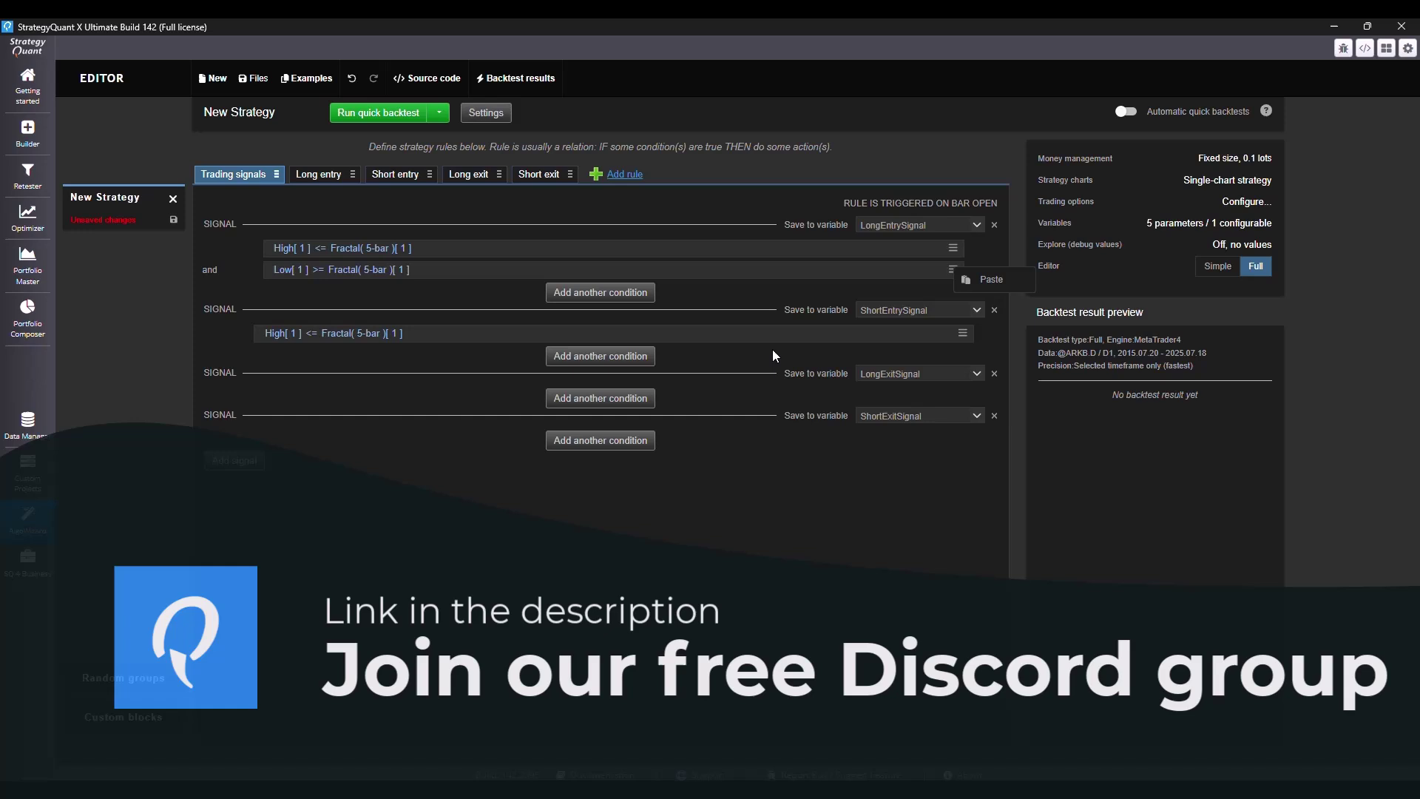
right_click(776, 353)
click(808, 361)
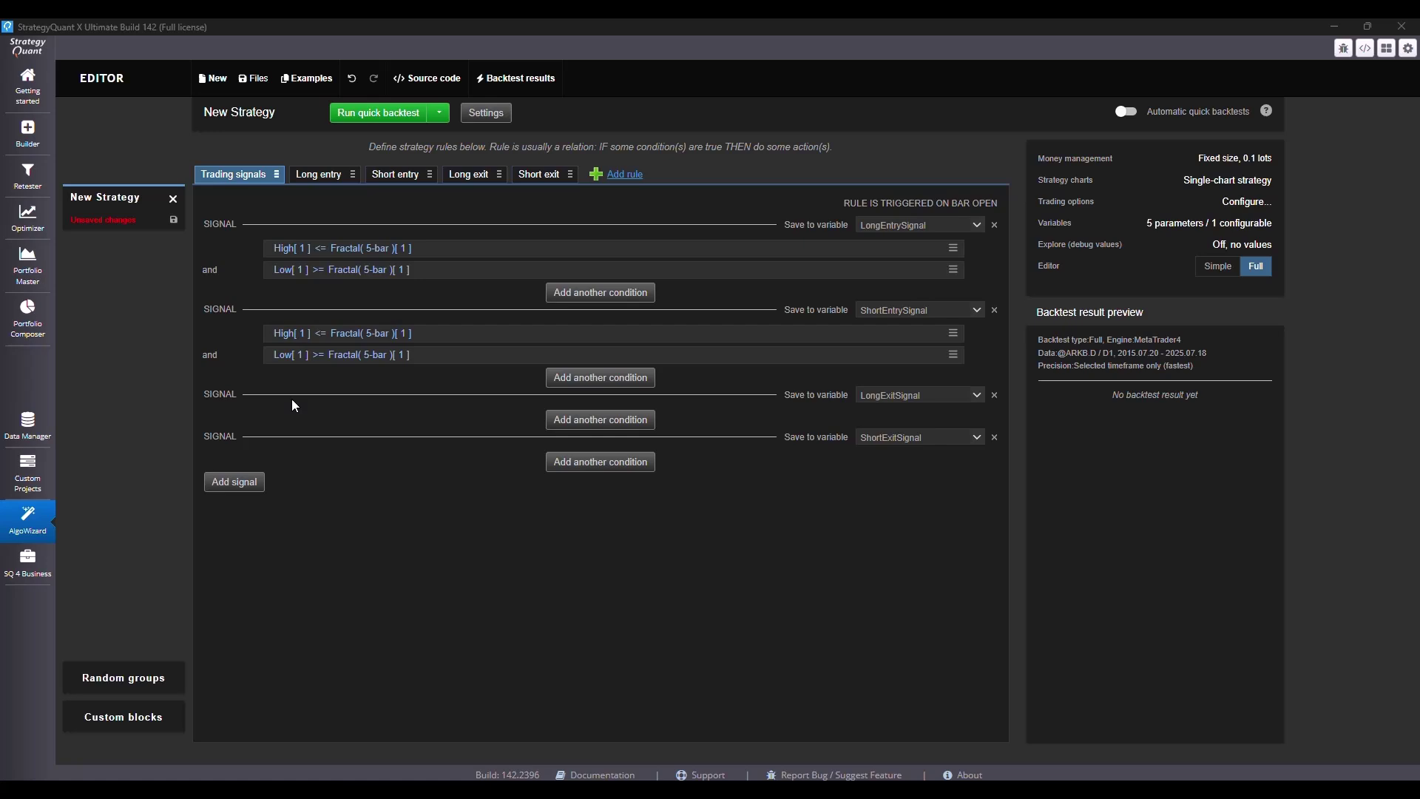
Turn on strategy template mode in the Advanced strategy settings.
click(486, 112)
click(913, 120)
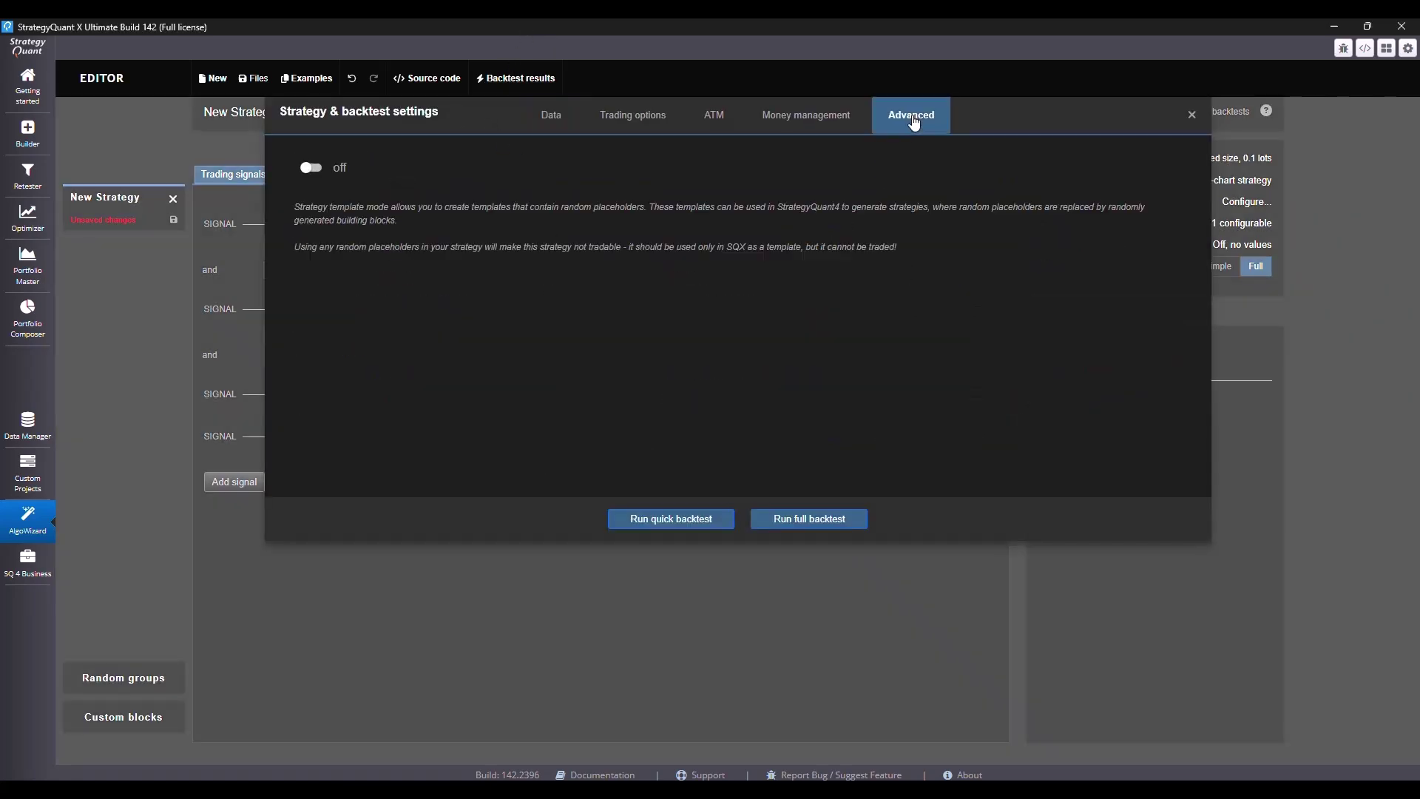
click(309, 167)
key(Escape)
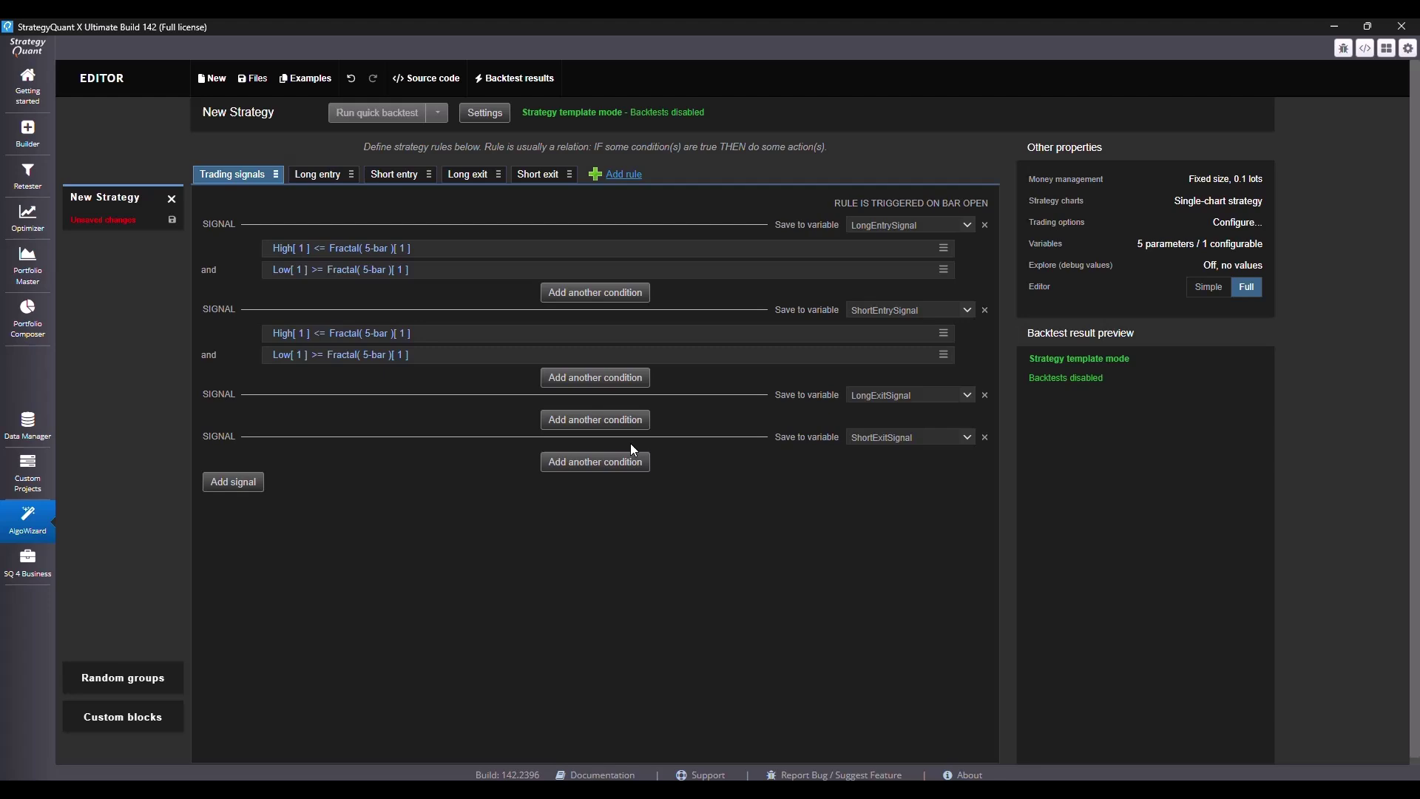
Add RandomCondition(RandomCondition1) as the long entry signal's third condition.
click(598, 293)
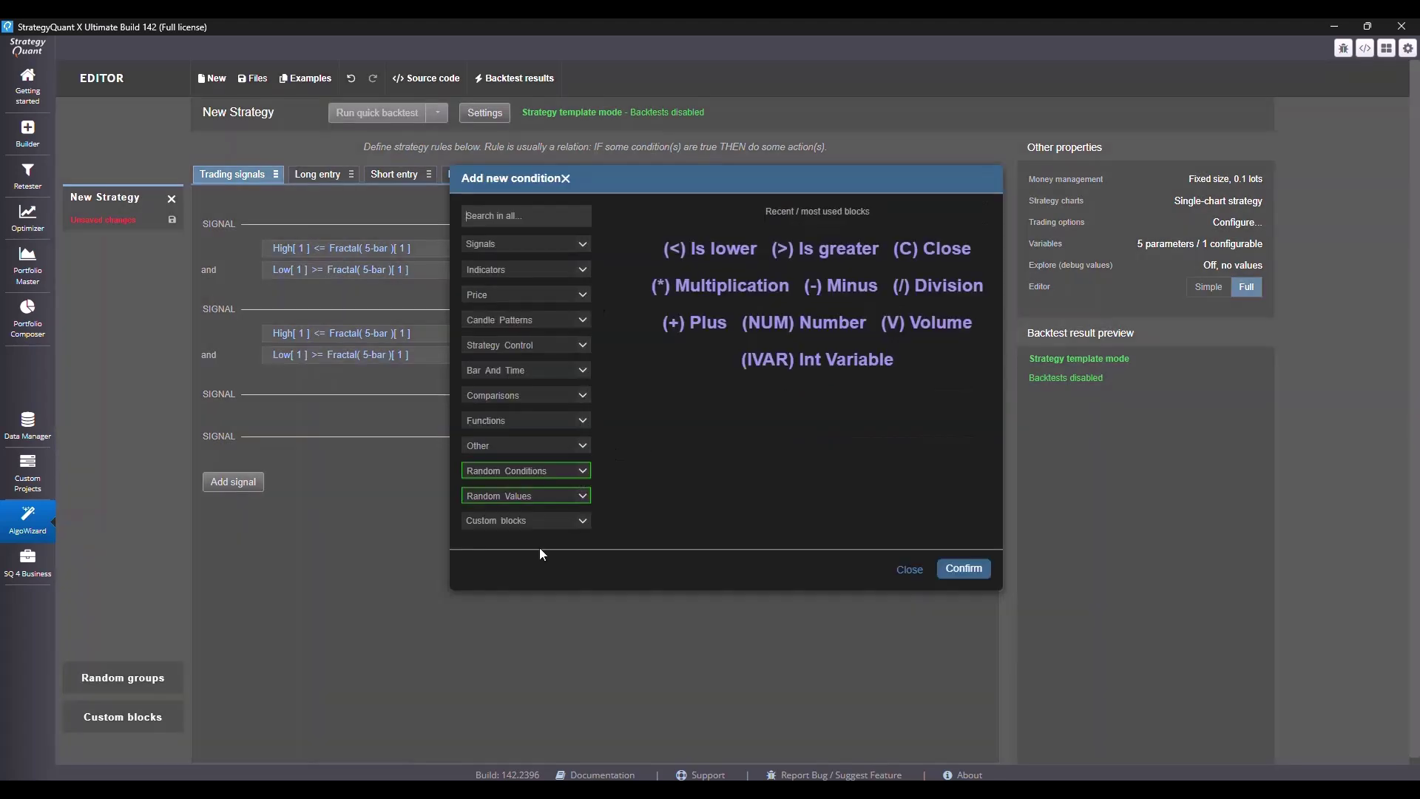
click(586, 478)
click(561, 488)
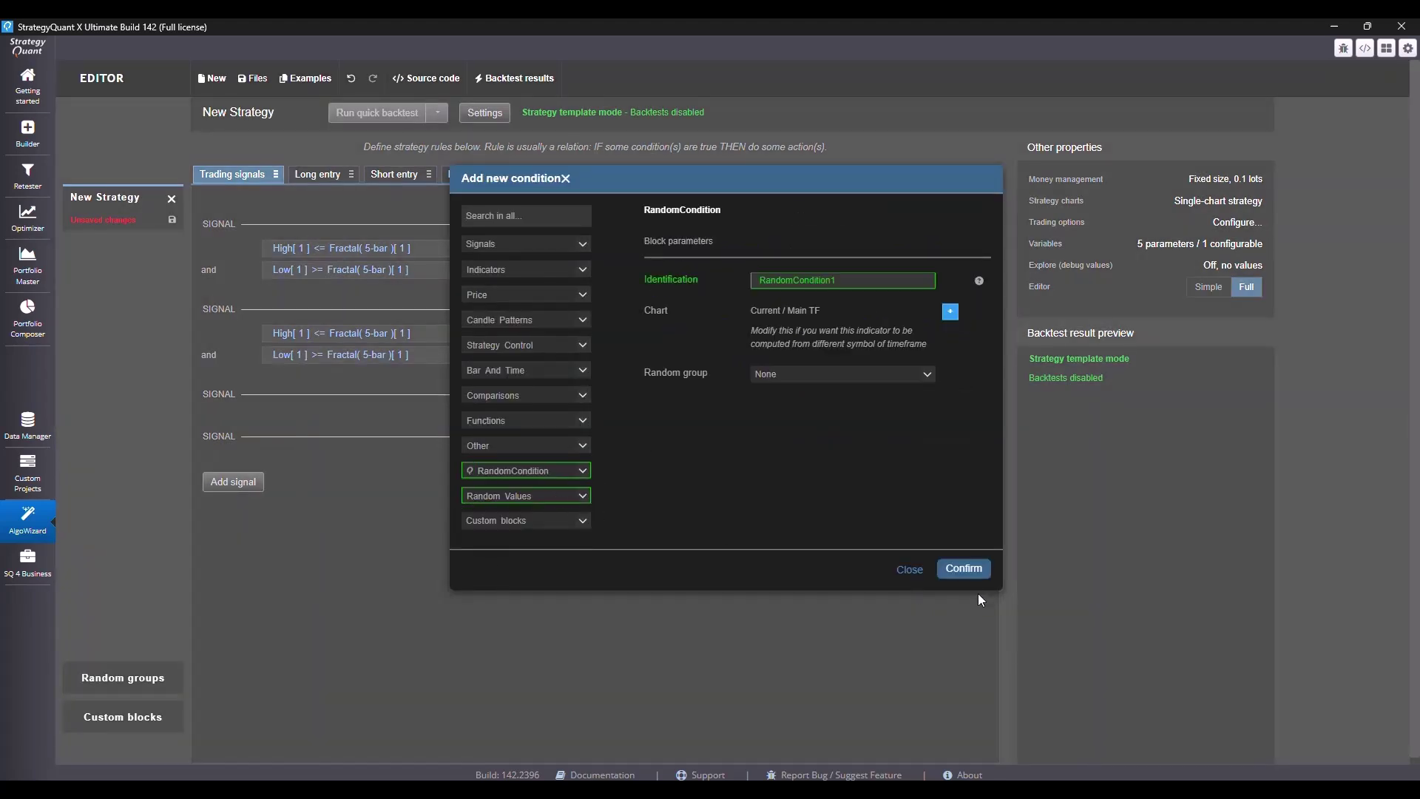
click(964, 568)
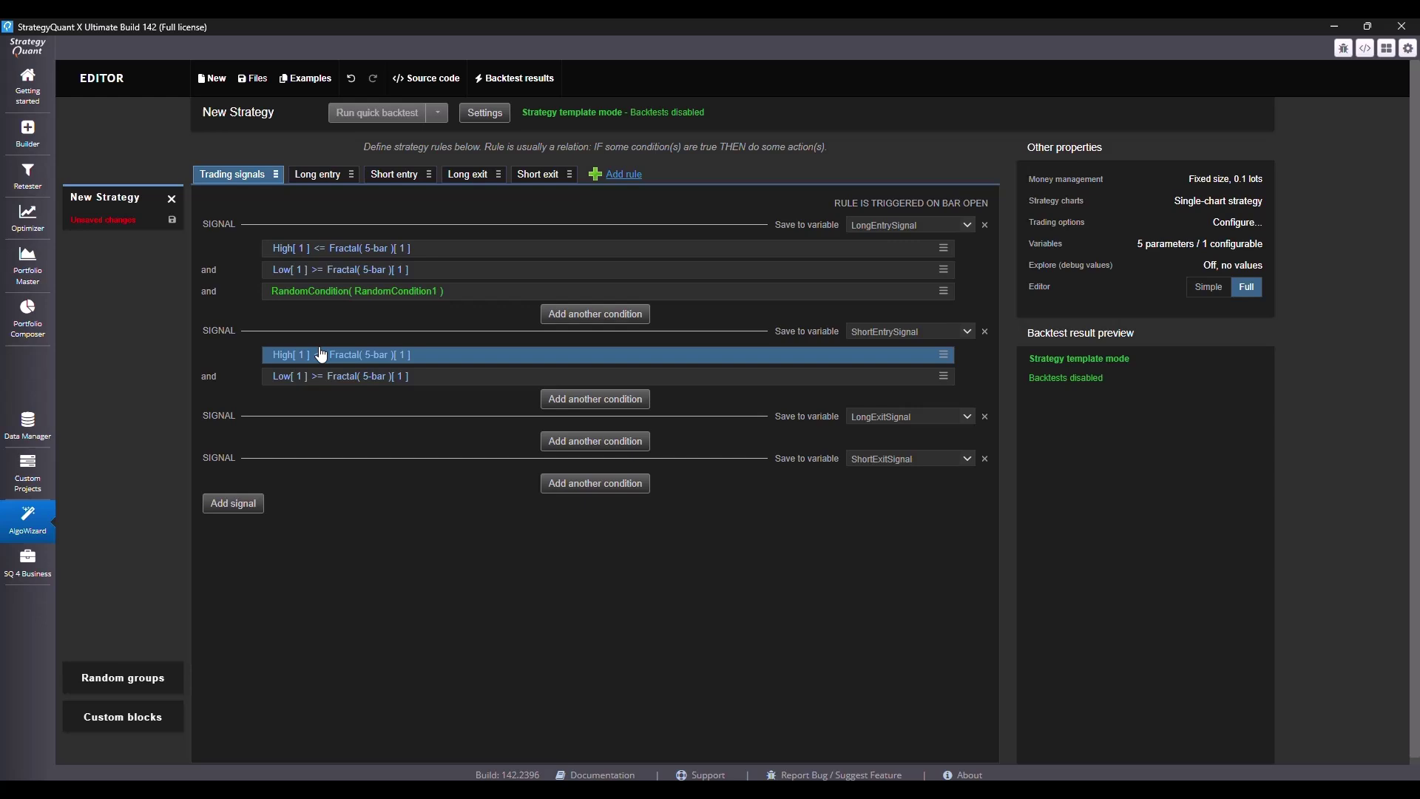
Add NegatedCondition(RandomCondition1) to the short entry signal, then show the Long entry rule.
click(601, 401)
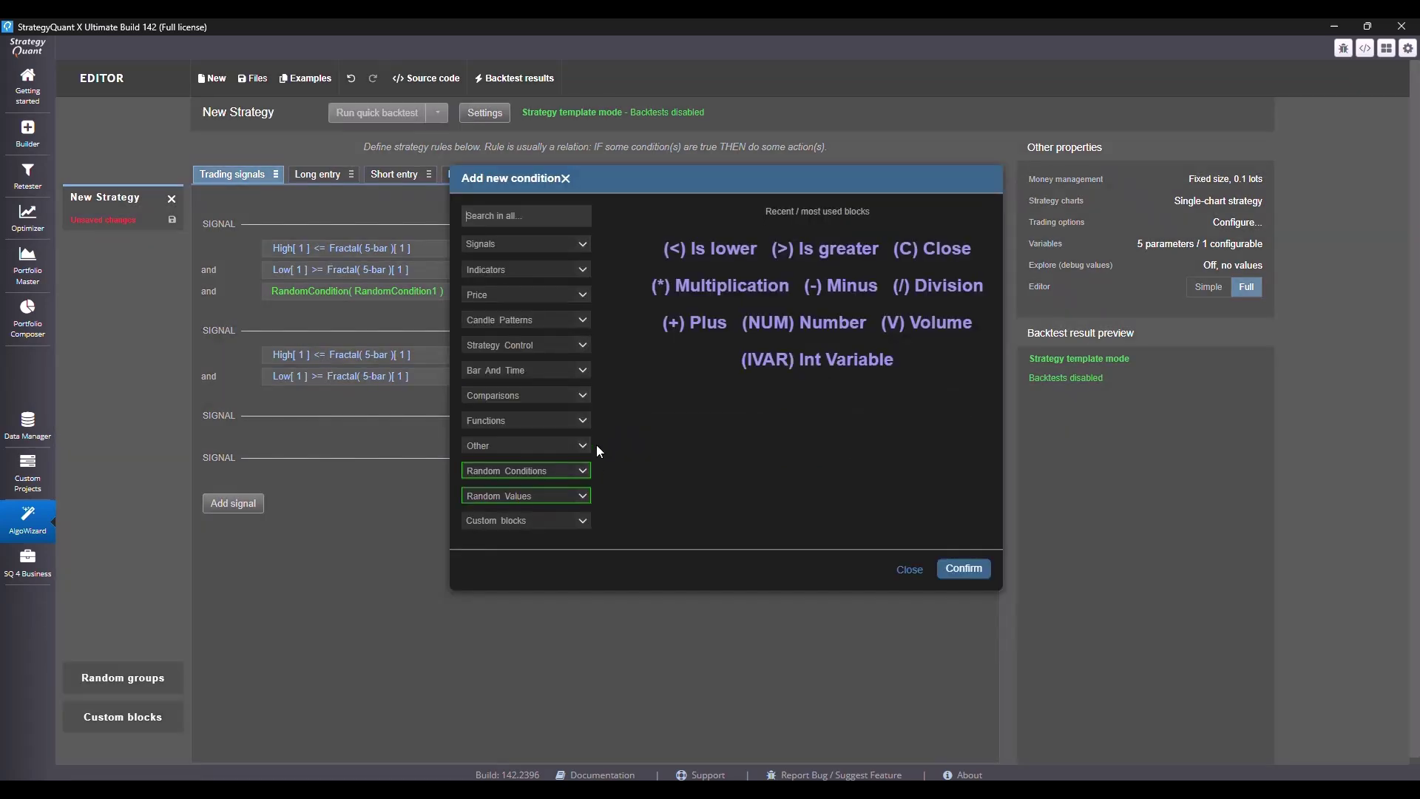
click(586, 472)
click(556, 513)
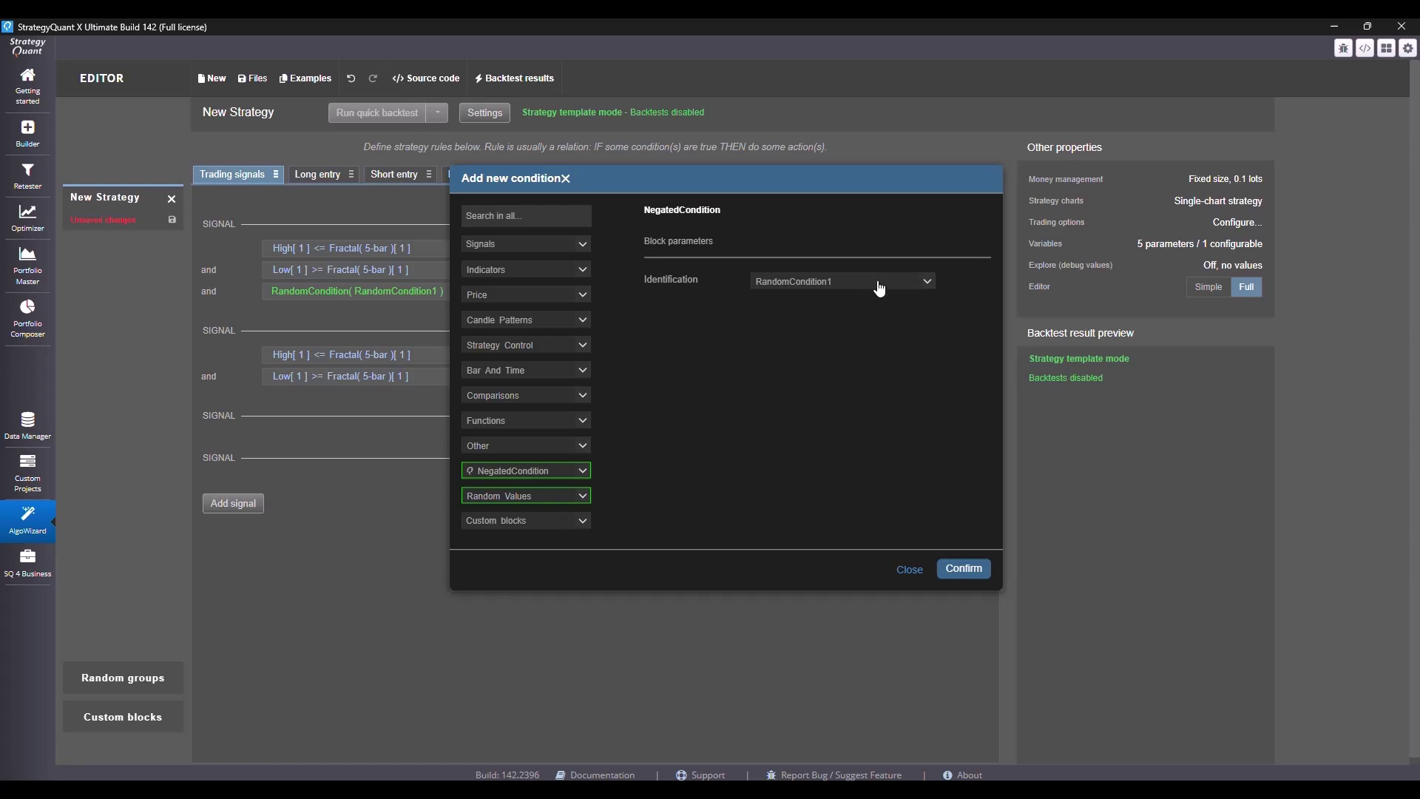
click(964, 568)
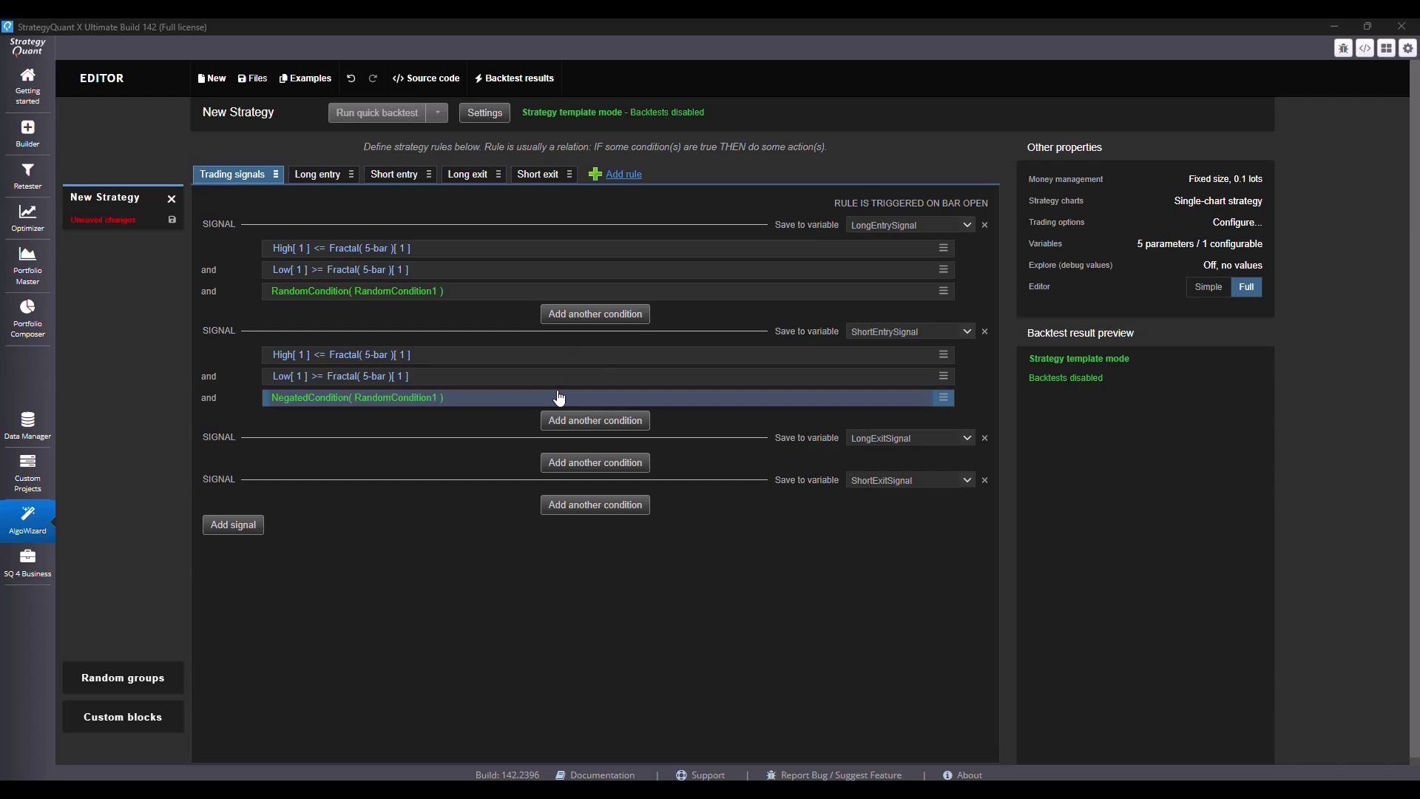
click(318, 175)
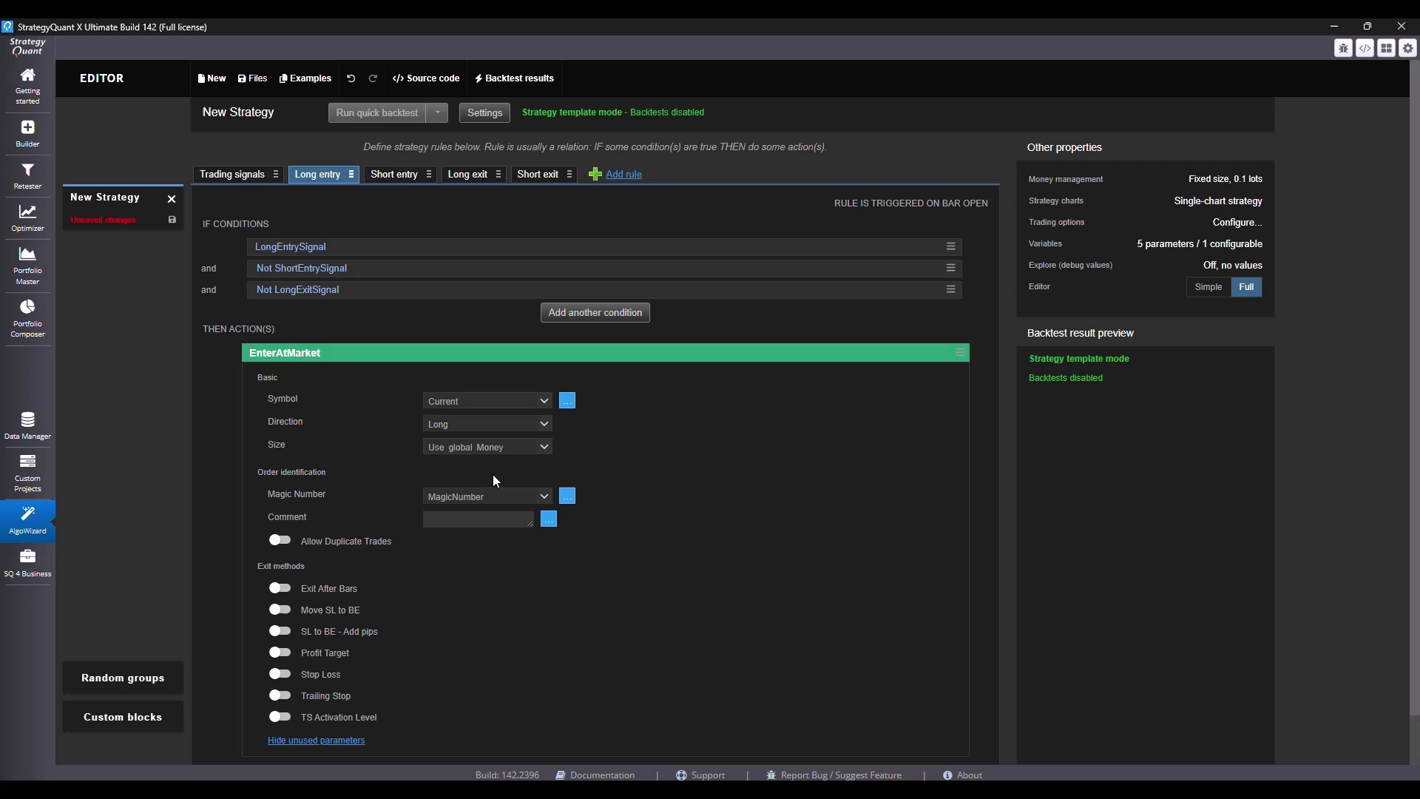
Replace the Long entry's EnterAtMarket action with EnterAtStop and review the Swing123 chart.
scroll(441, 407, down, 1)
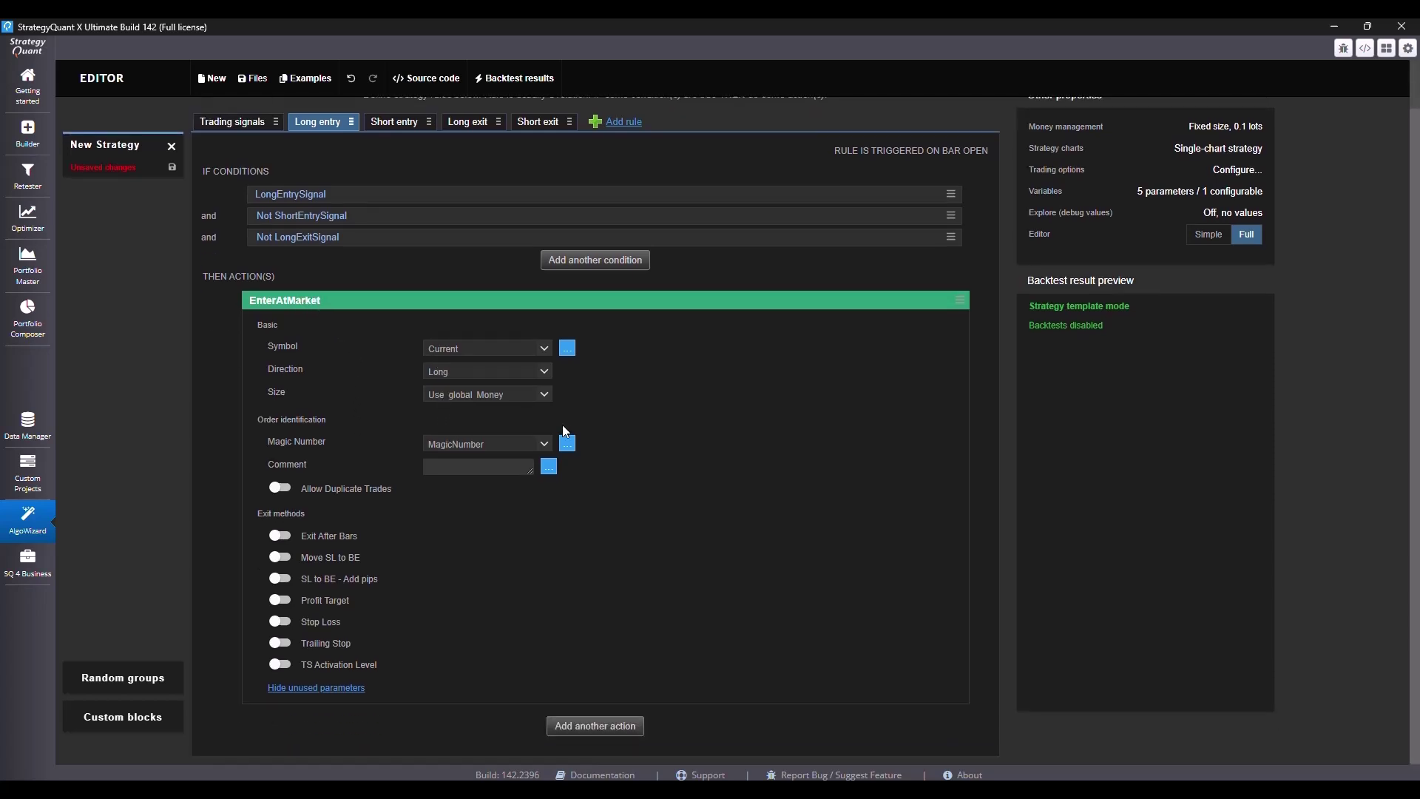
scroll(563, 425, up, 1)
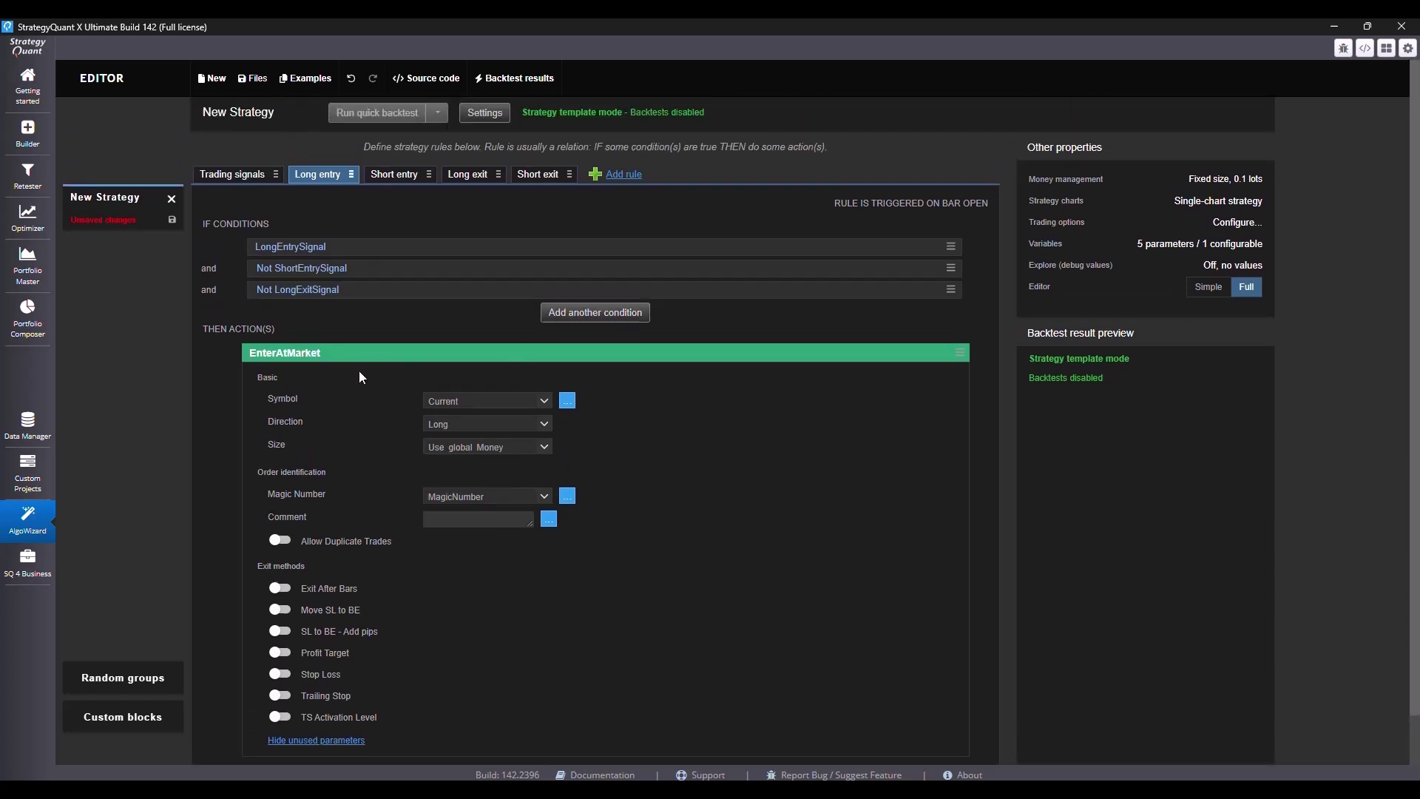
right_click(371, 353)
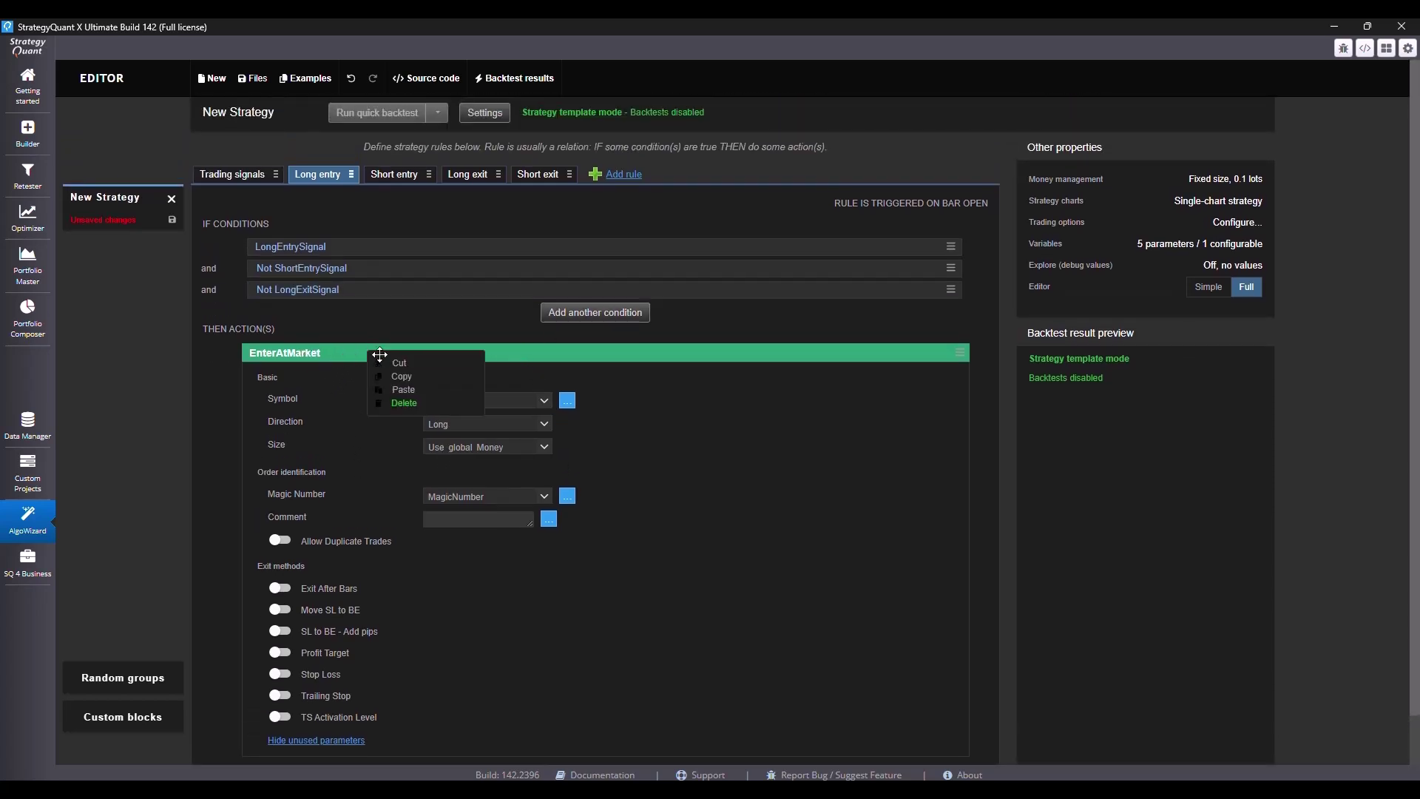
click(418, 397)
click(599, 376)
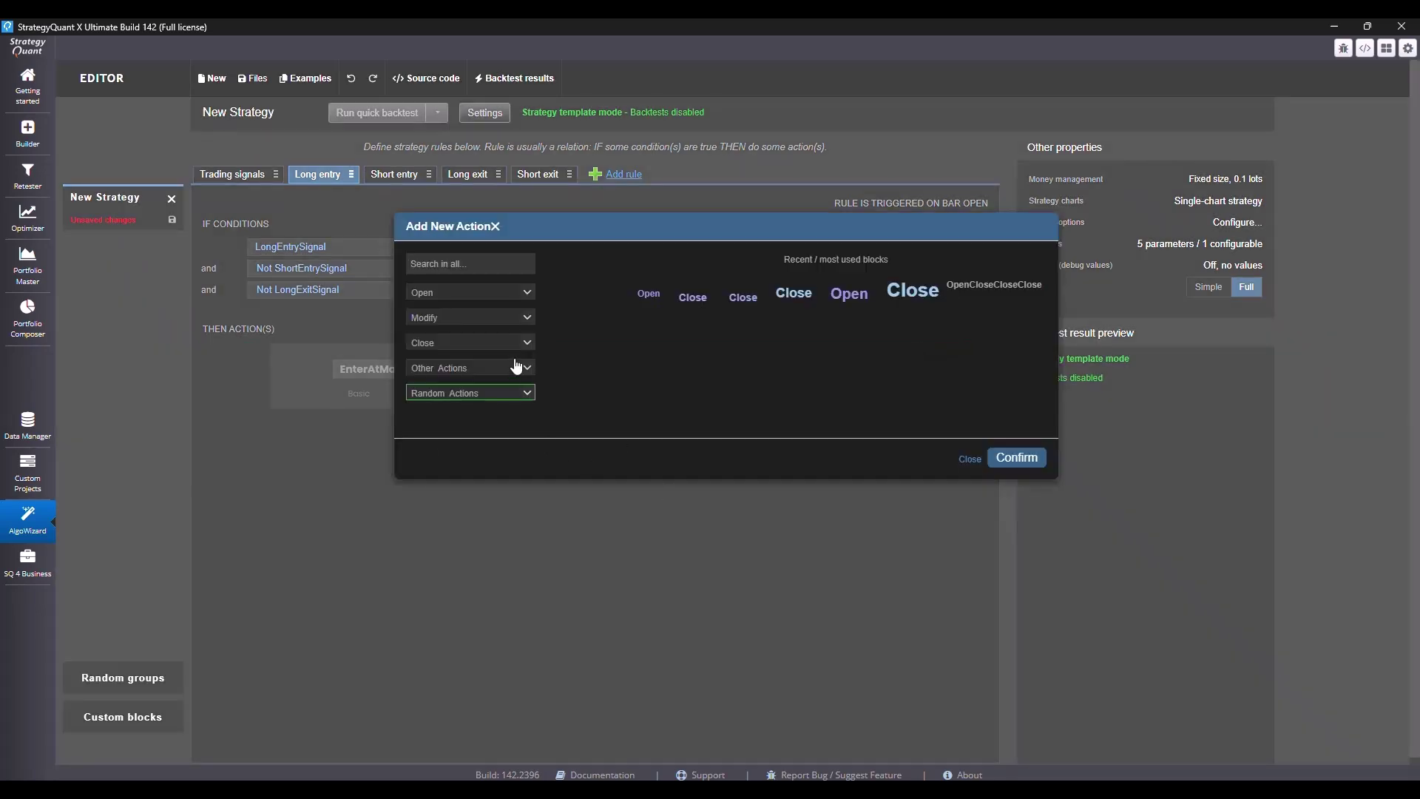
click(526, 294)
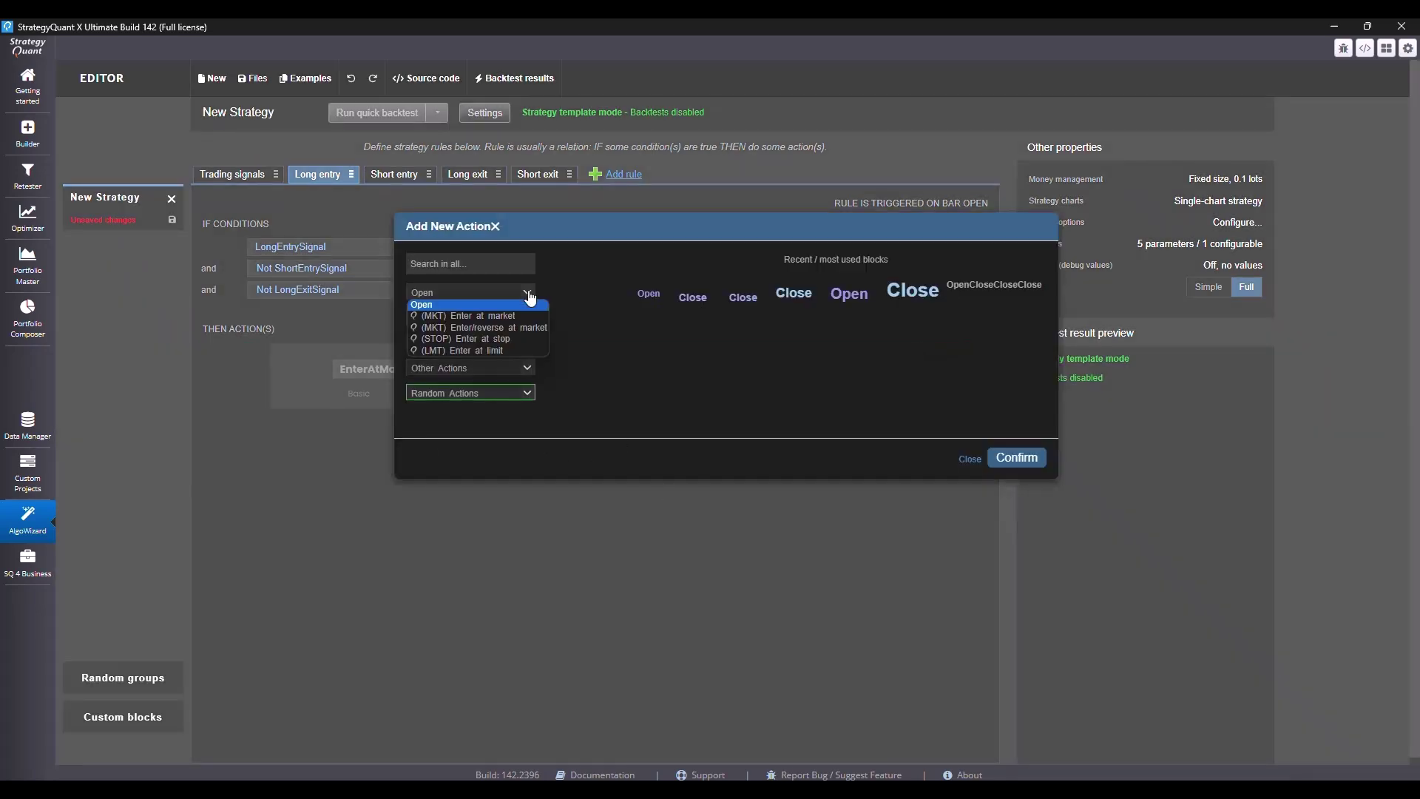
click(508, 339)
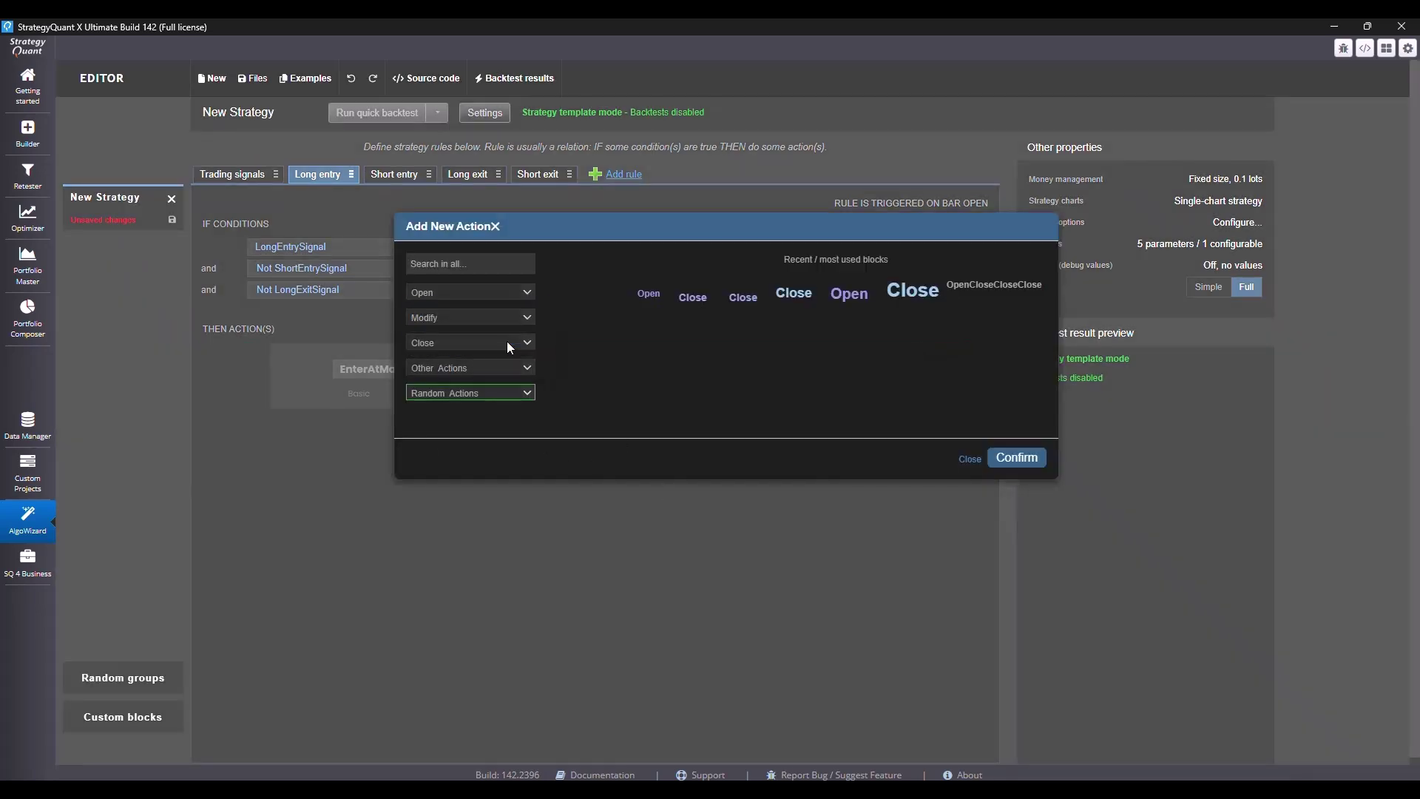
click(1018, 457)
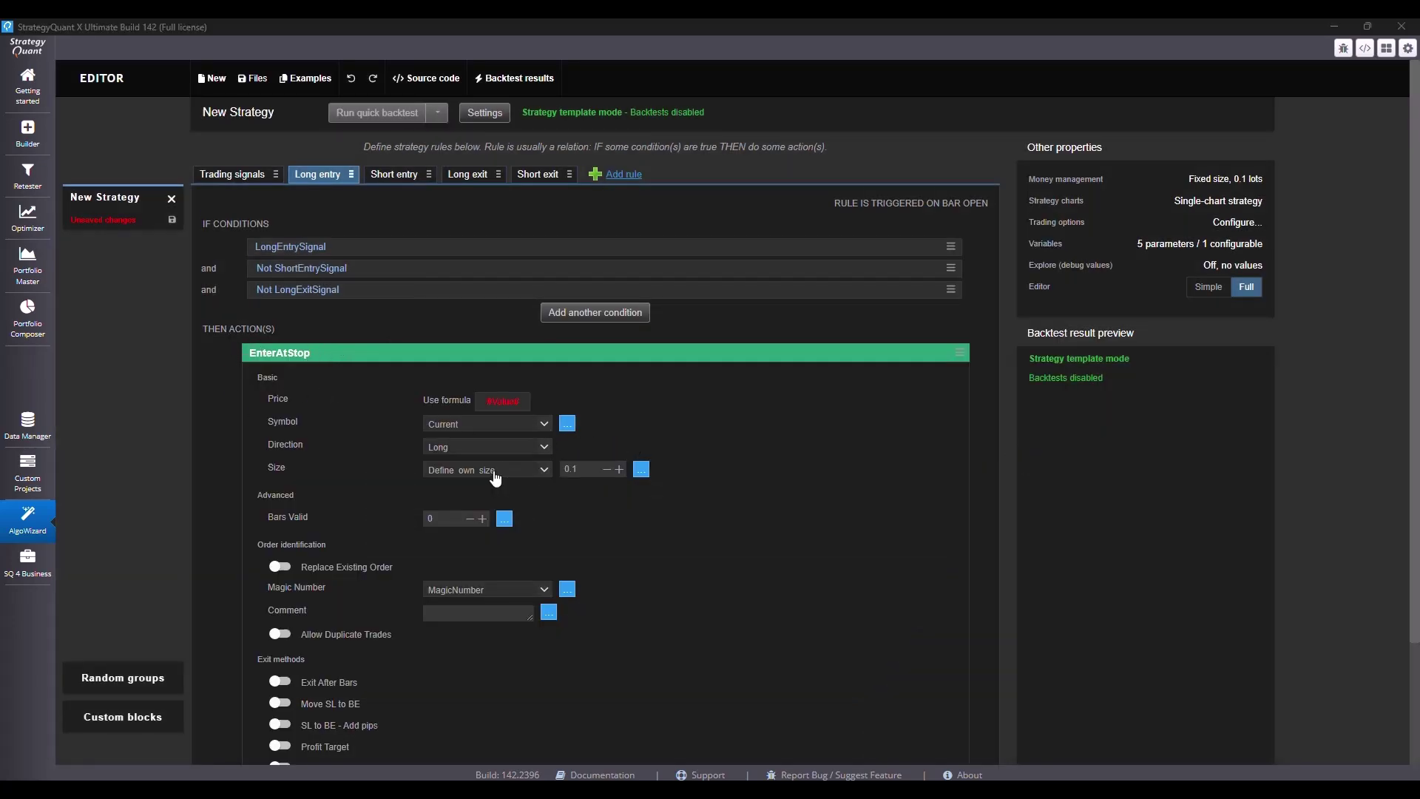
key(alt+Tab)
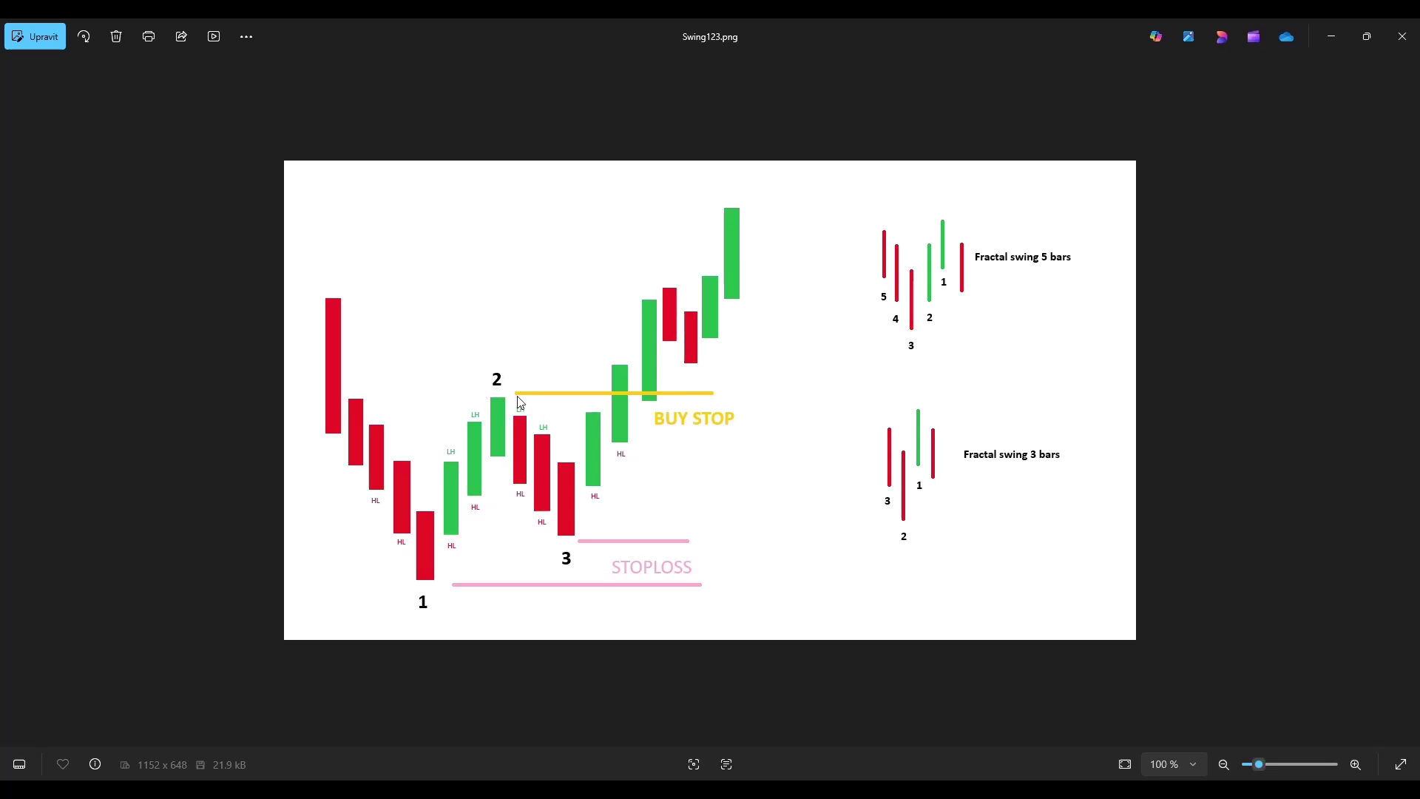
Set the stop price formula to a Plus sum with Fractal(3-bar)[1] as the left operand.
key(alt+Tab)
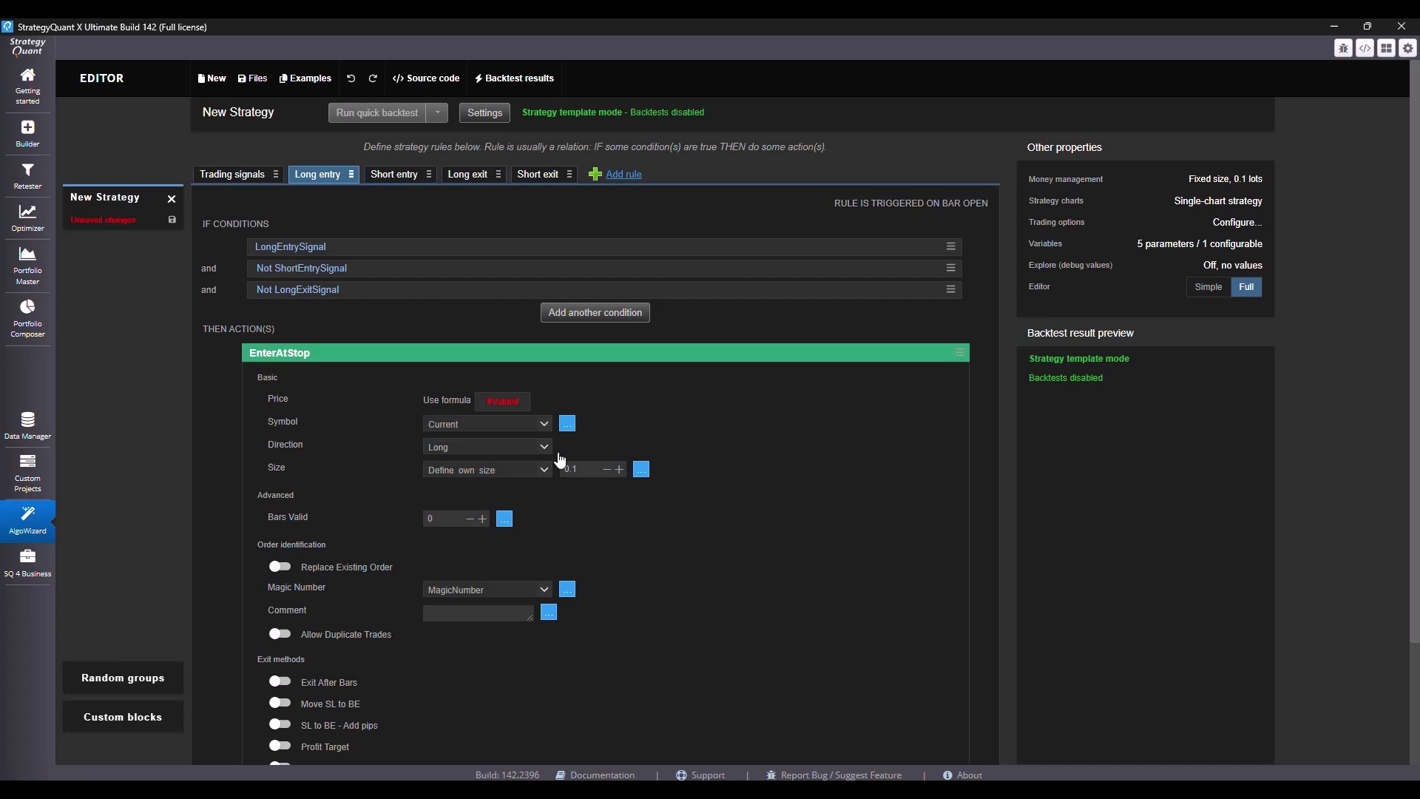
click(511, 403)
click(575, 377)
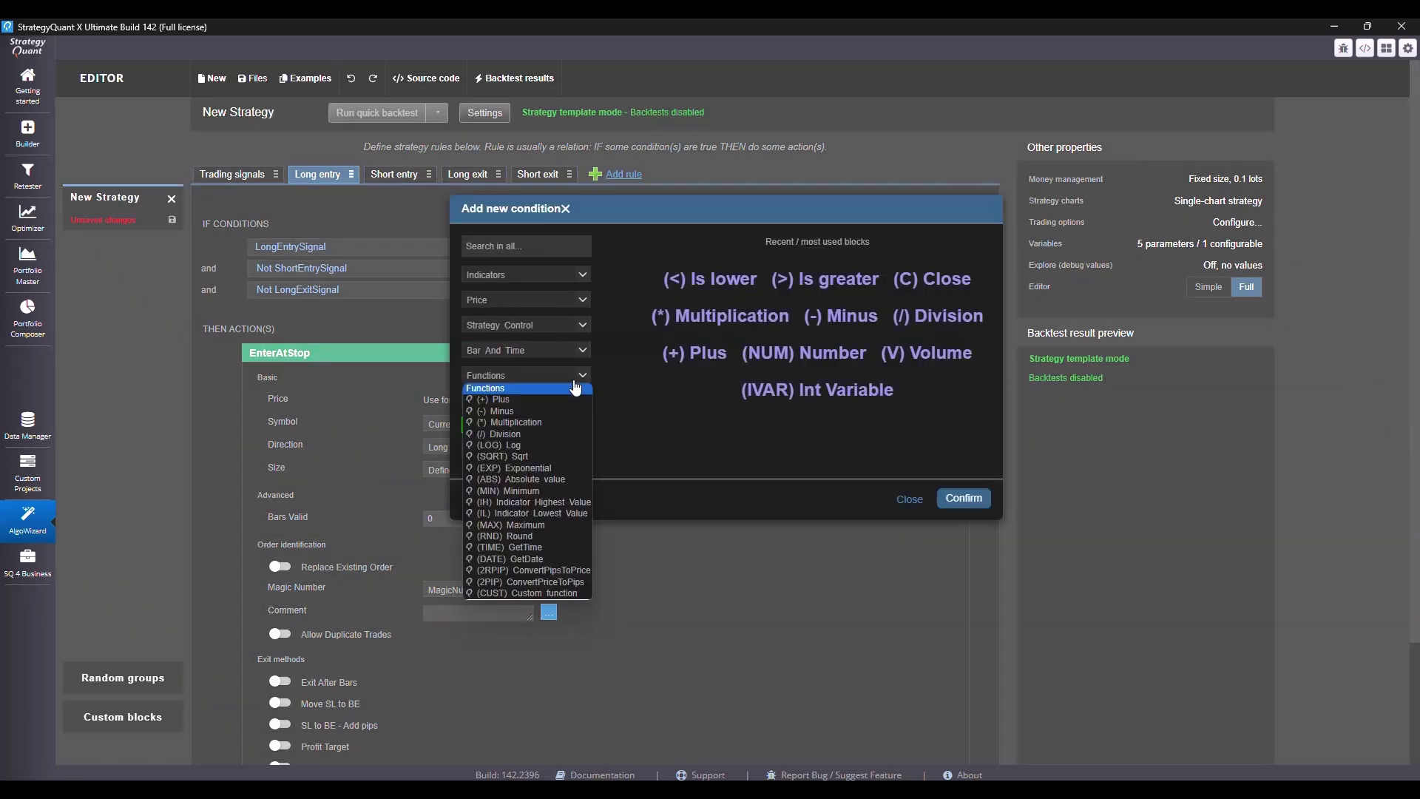
click(503, 399)
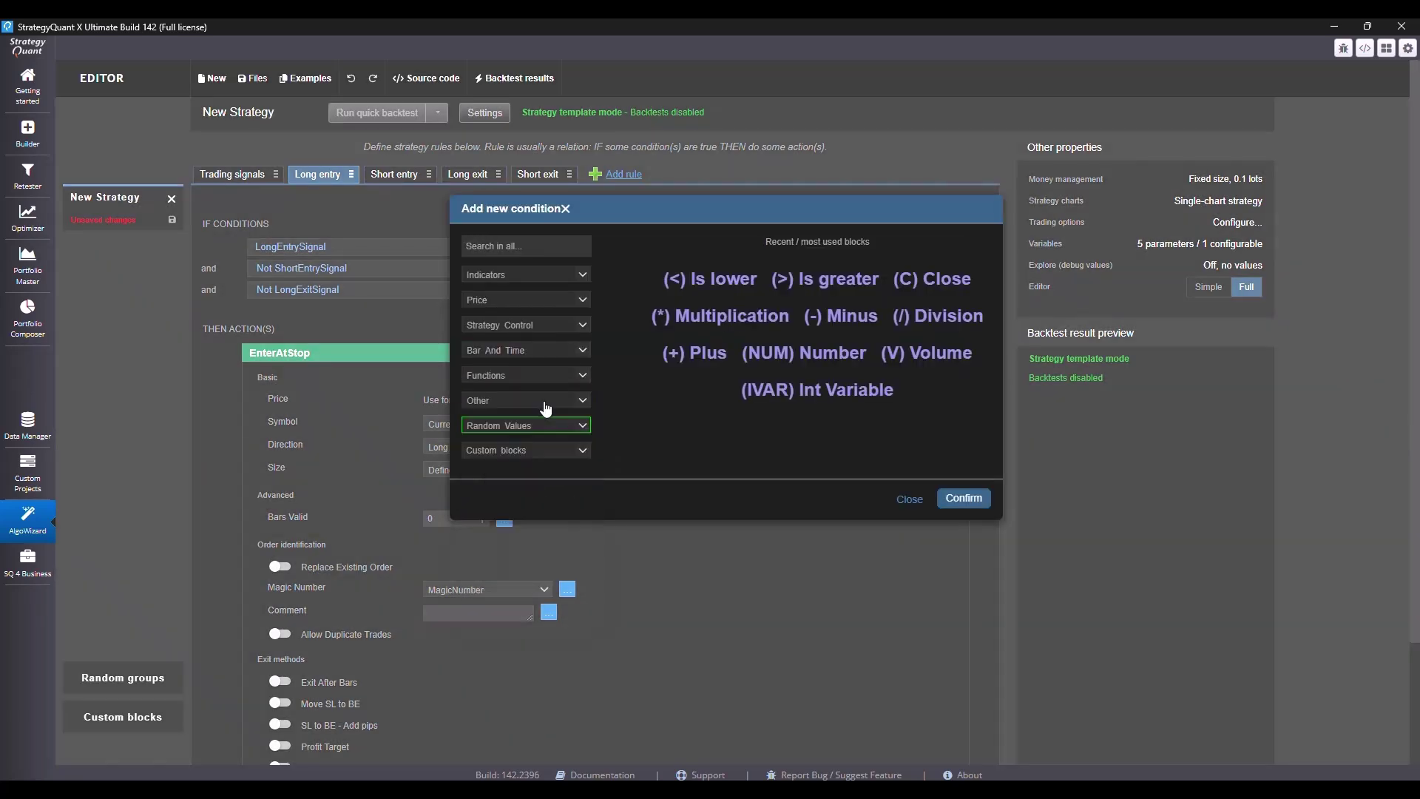
click(954, 501)
click(507, 401)
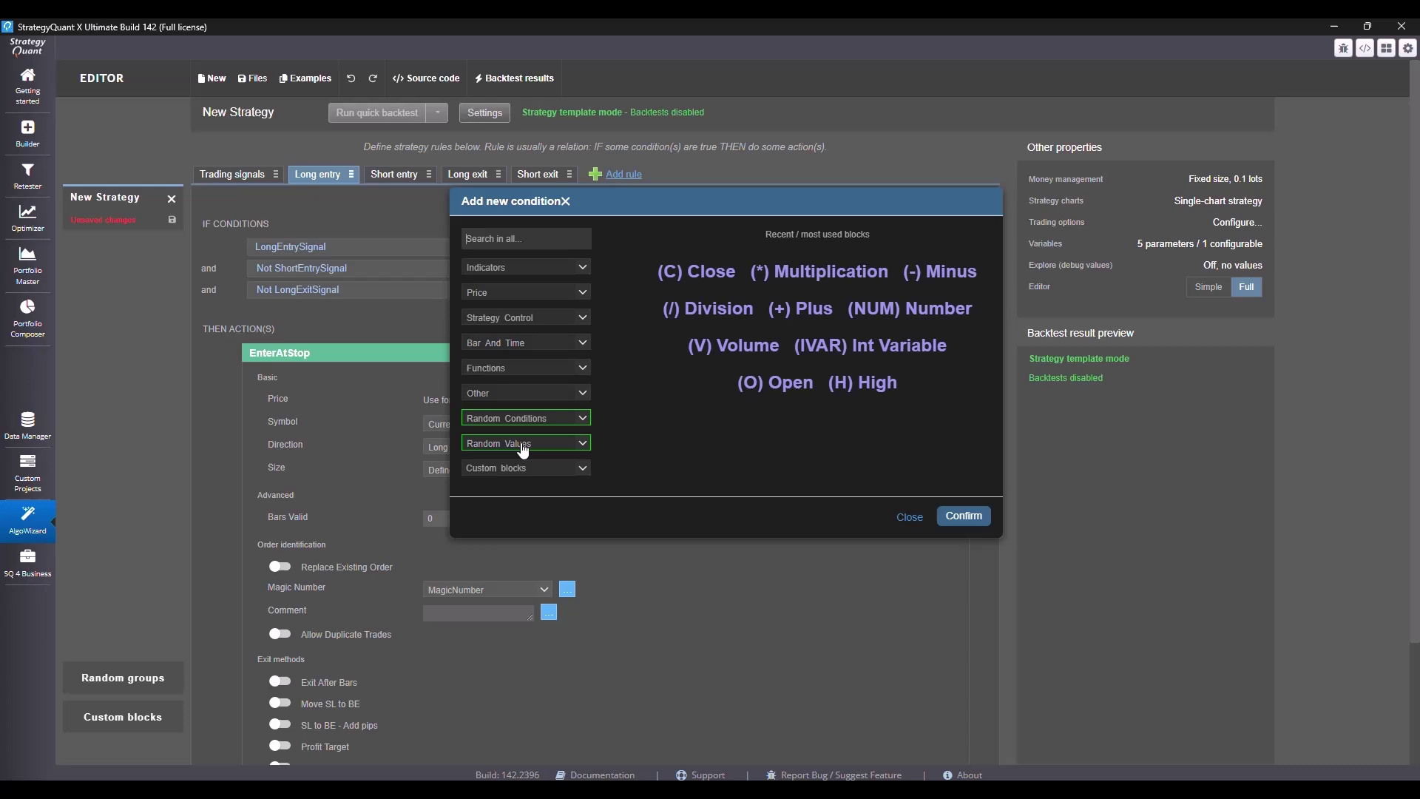
text(fra)
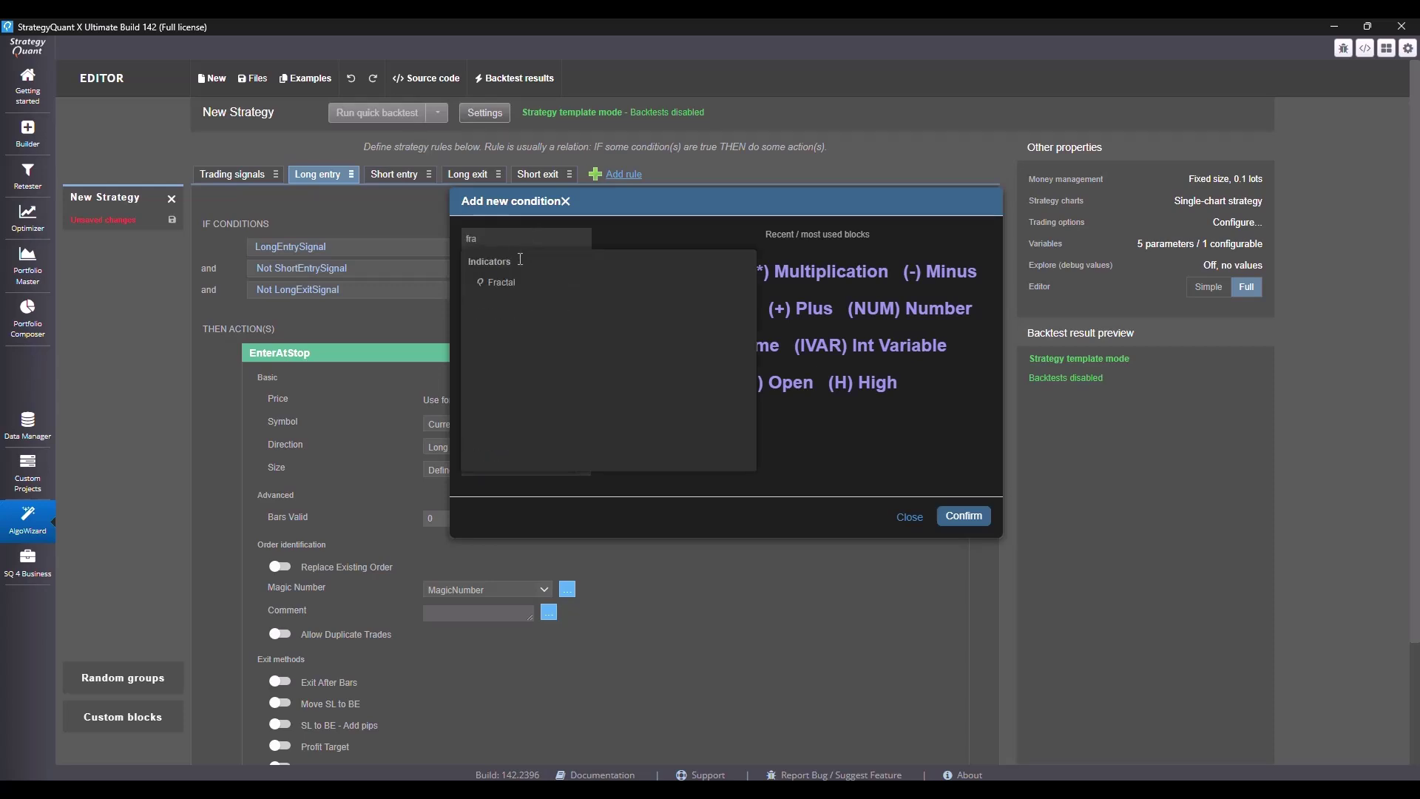
click(509, 283)
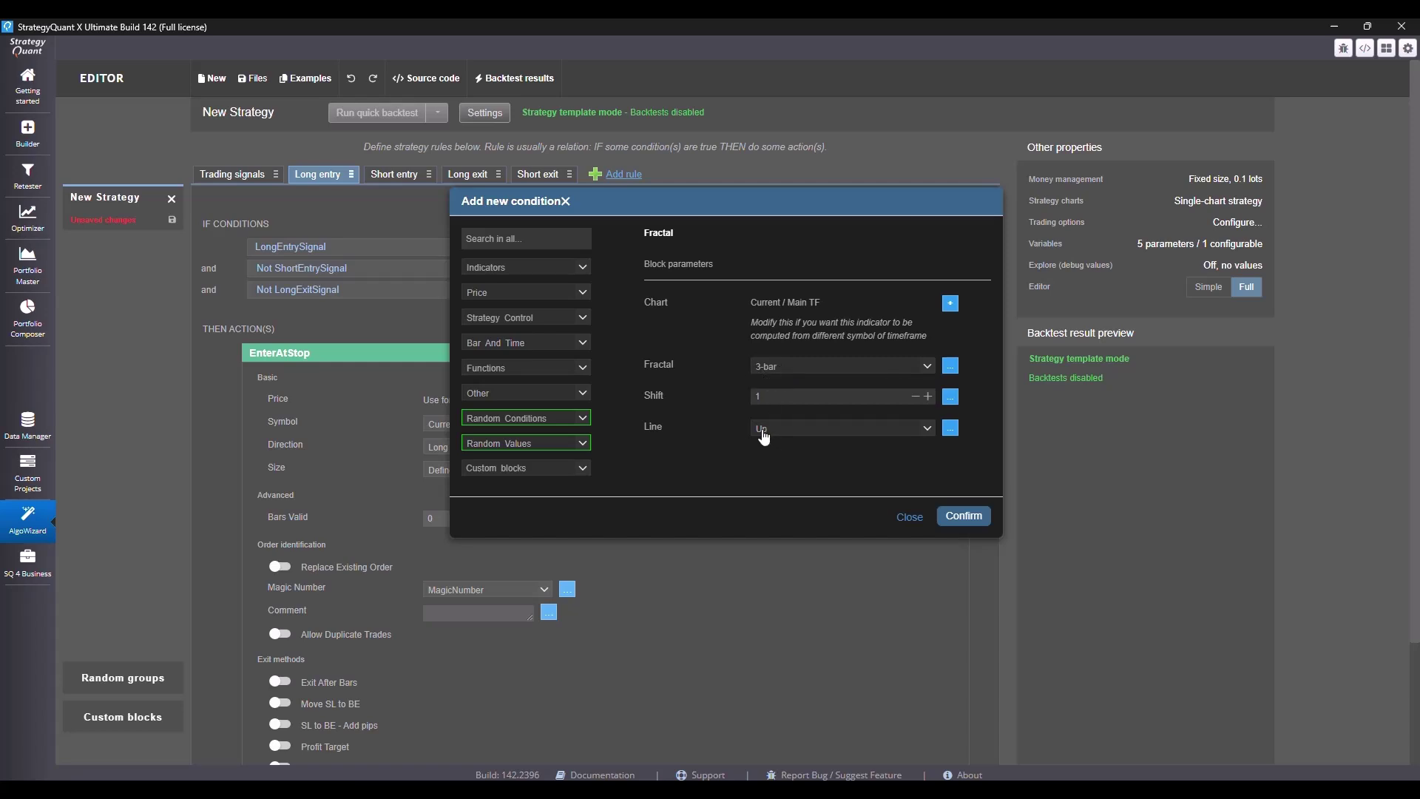
click(963, 516)
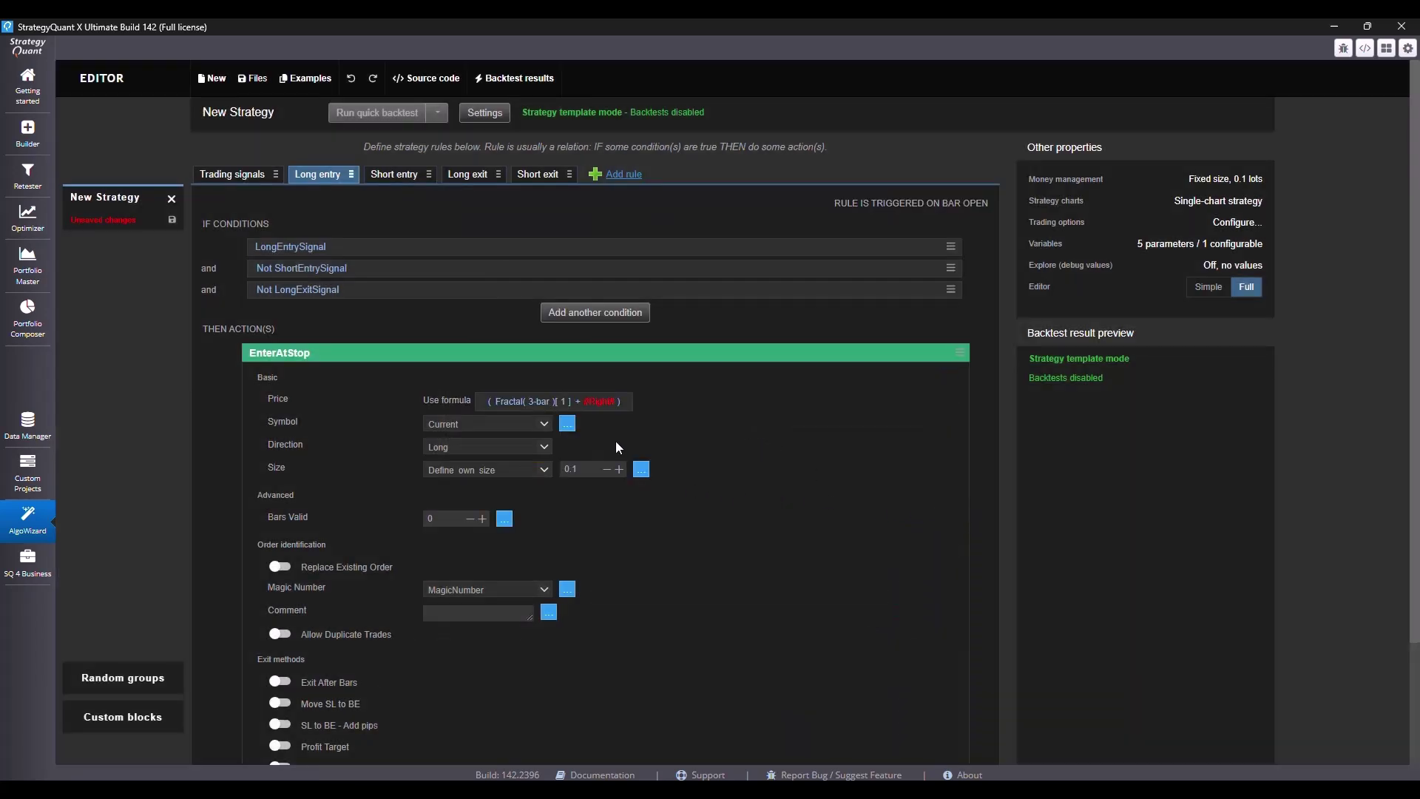
Add FixedPips randomized over 1:10:1 as the sum's right operand.
click(598, 403)
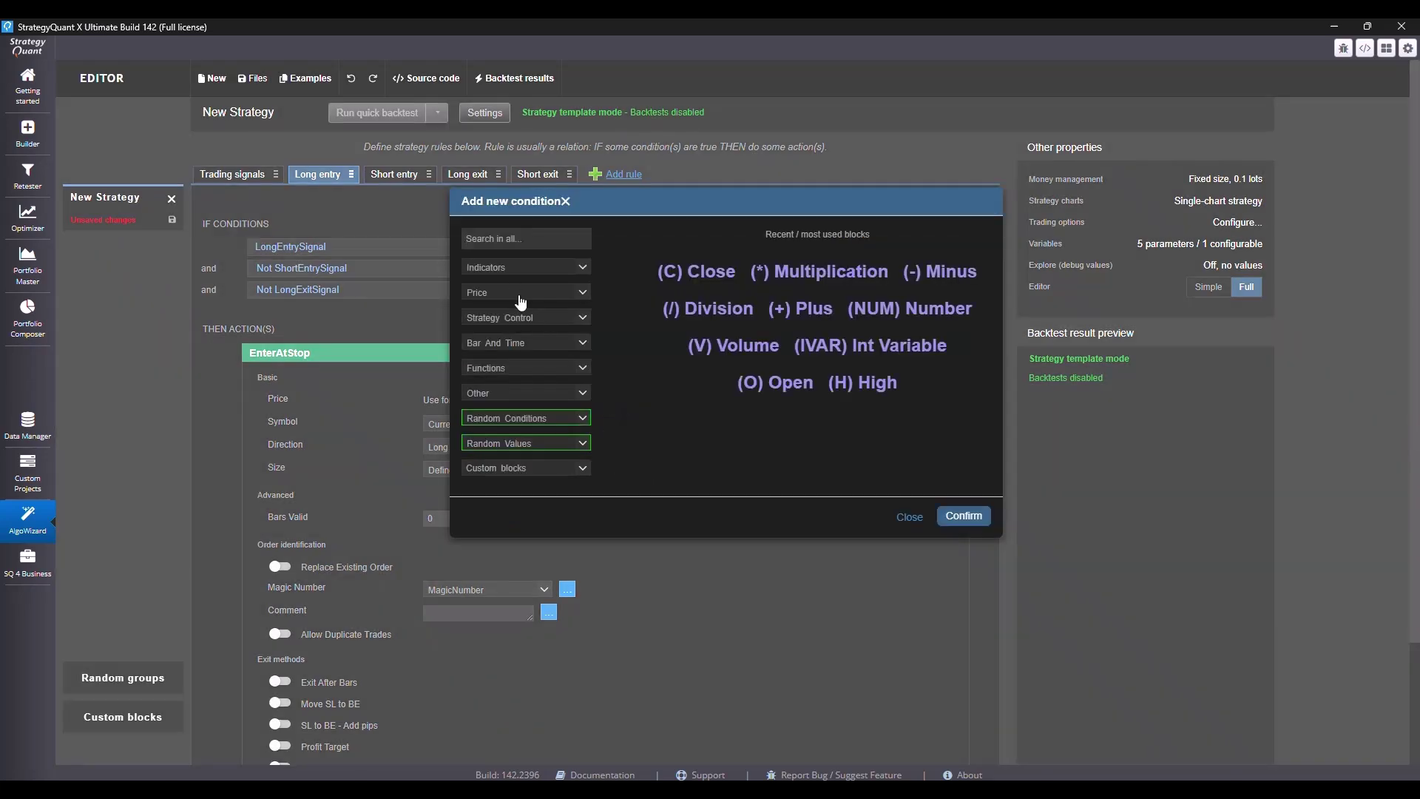
text(fixe)
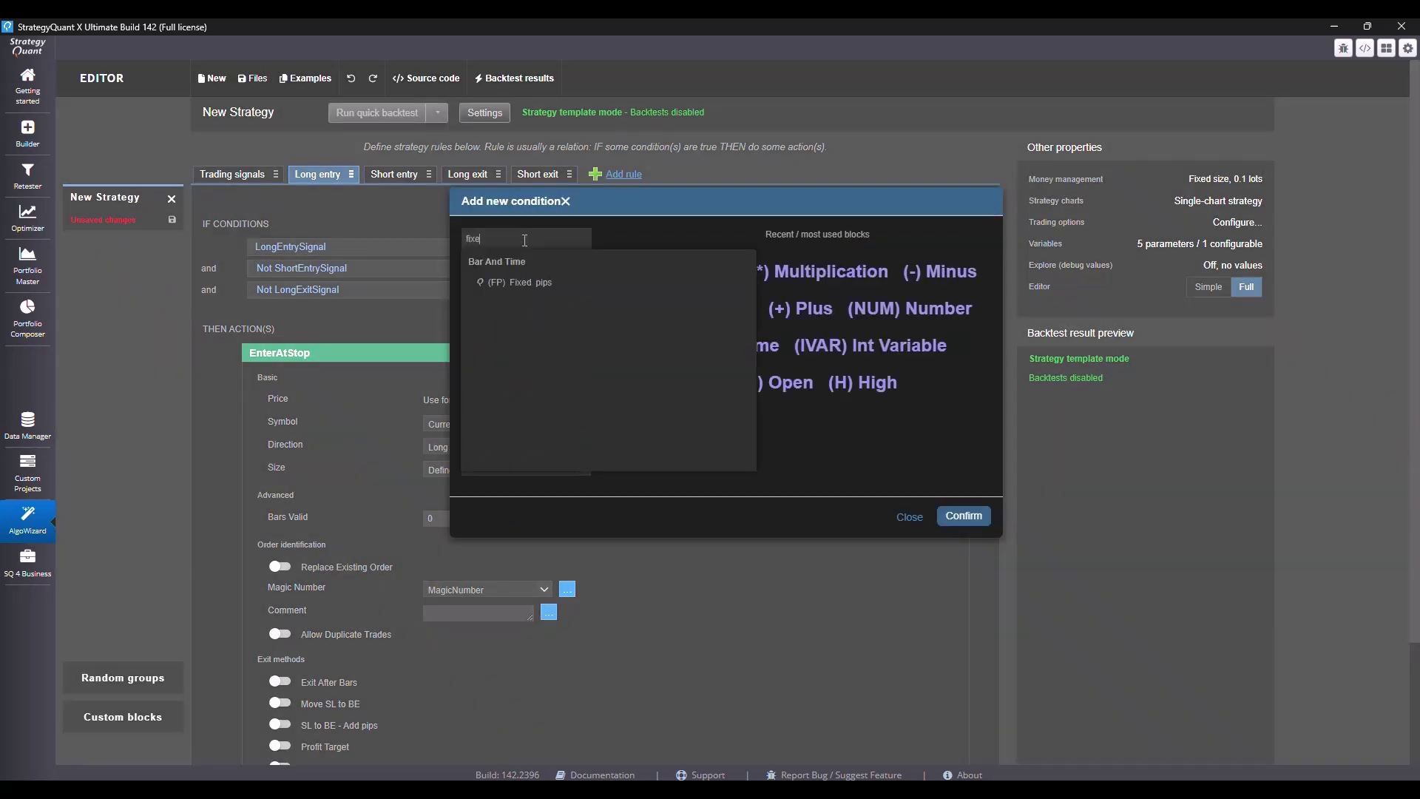
click(529, 284)
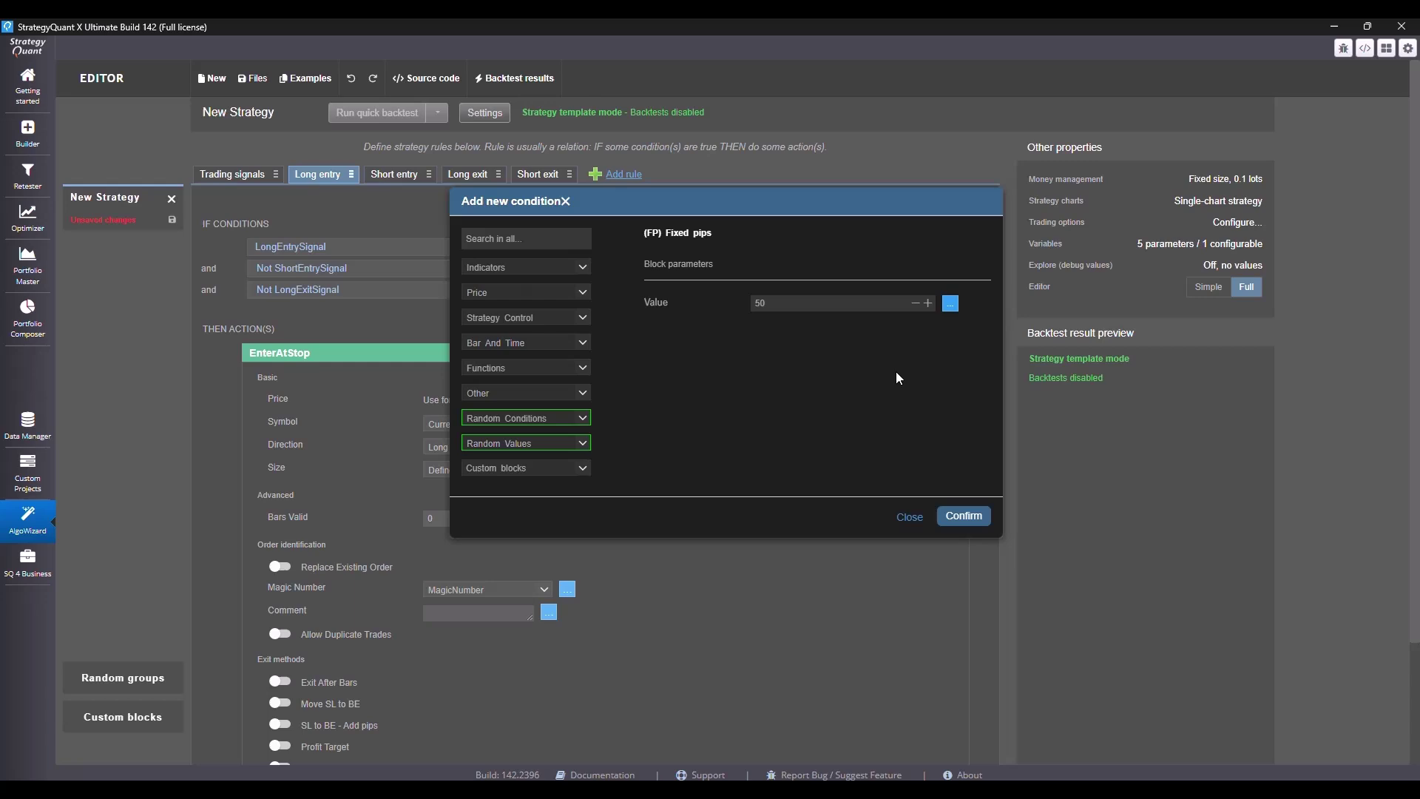
click(952, 310)
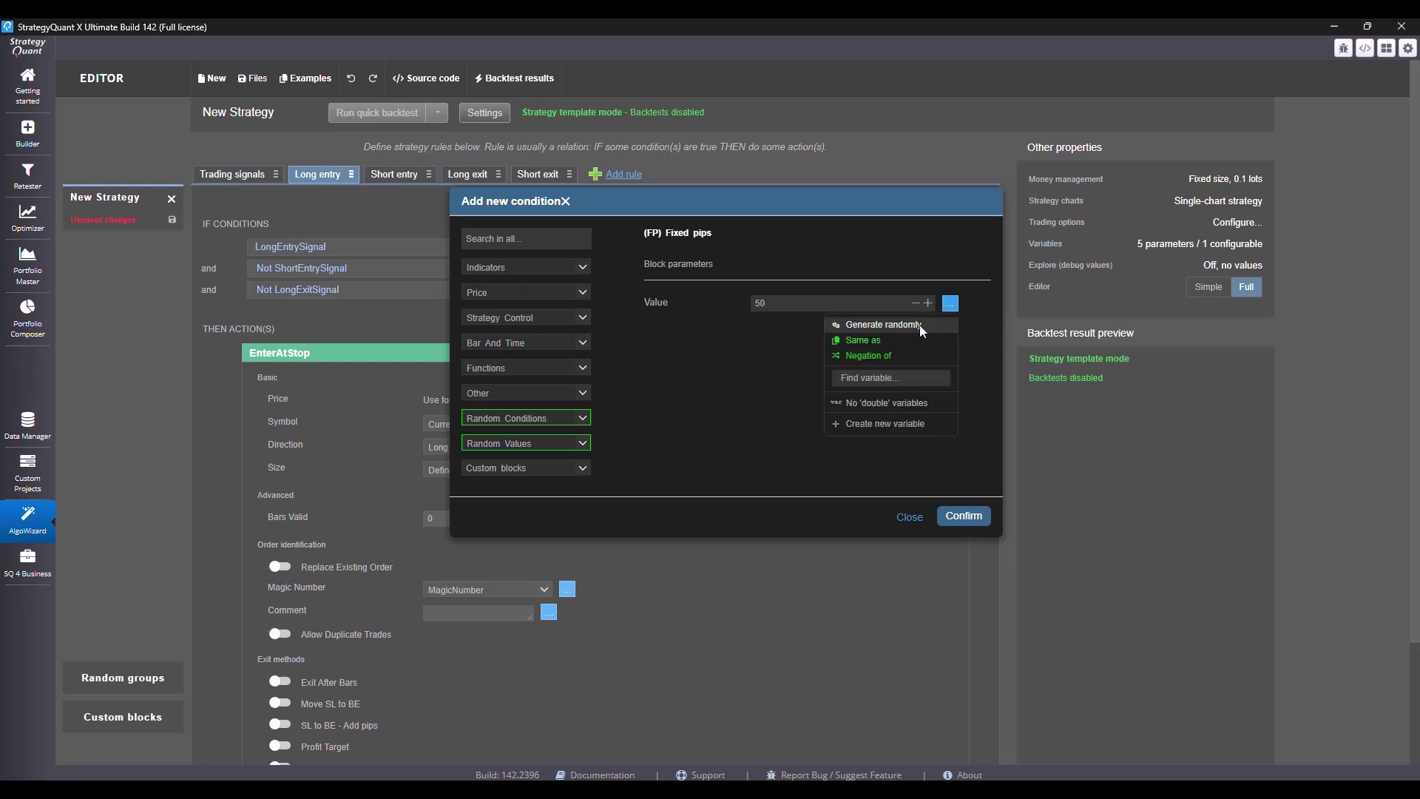
click(920, 325)
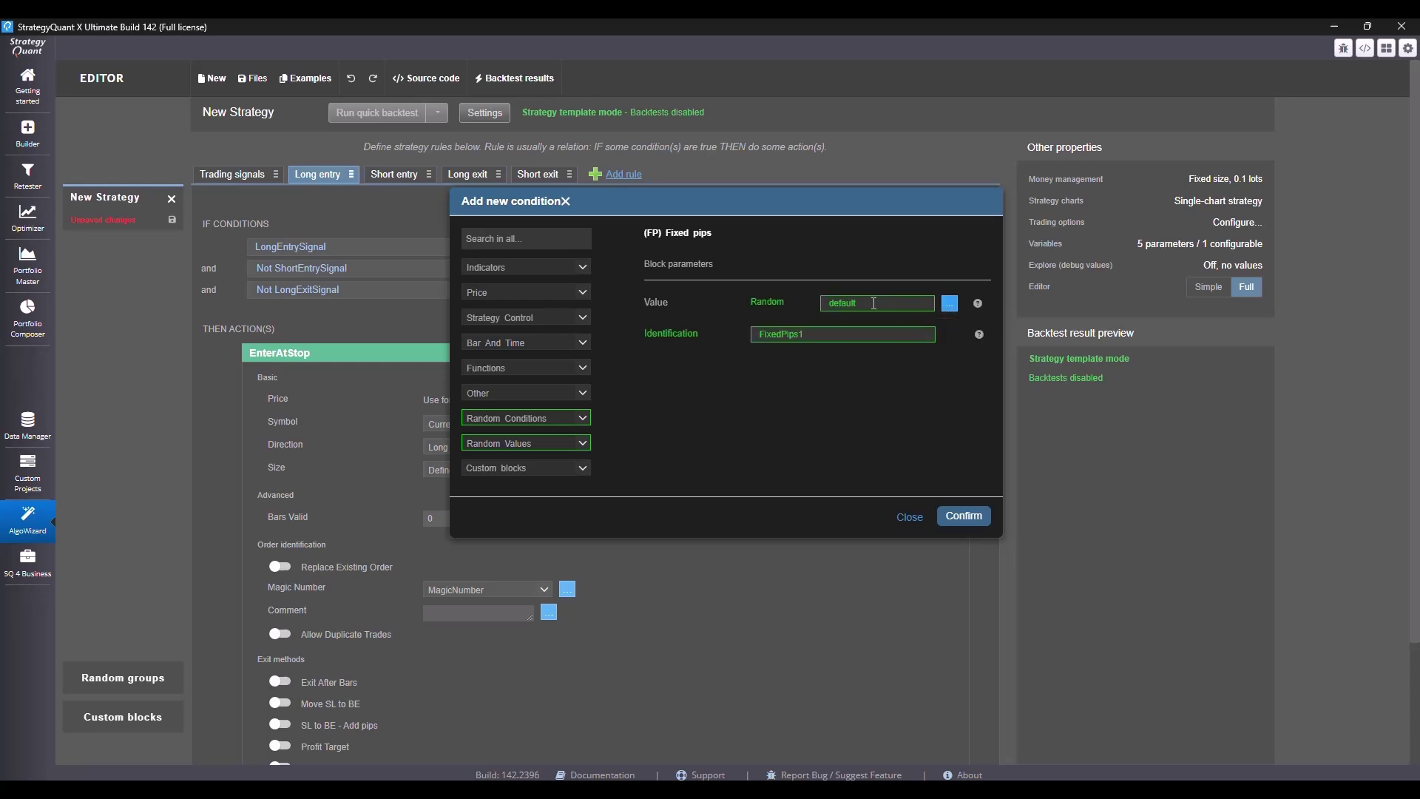
double_click(873, 304)
text(1:10:1)
click(964, 516)
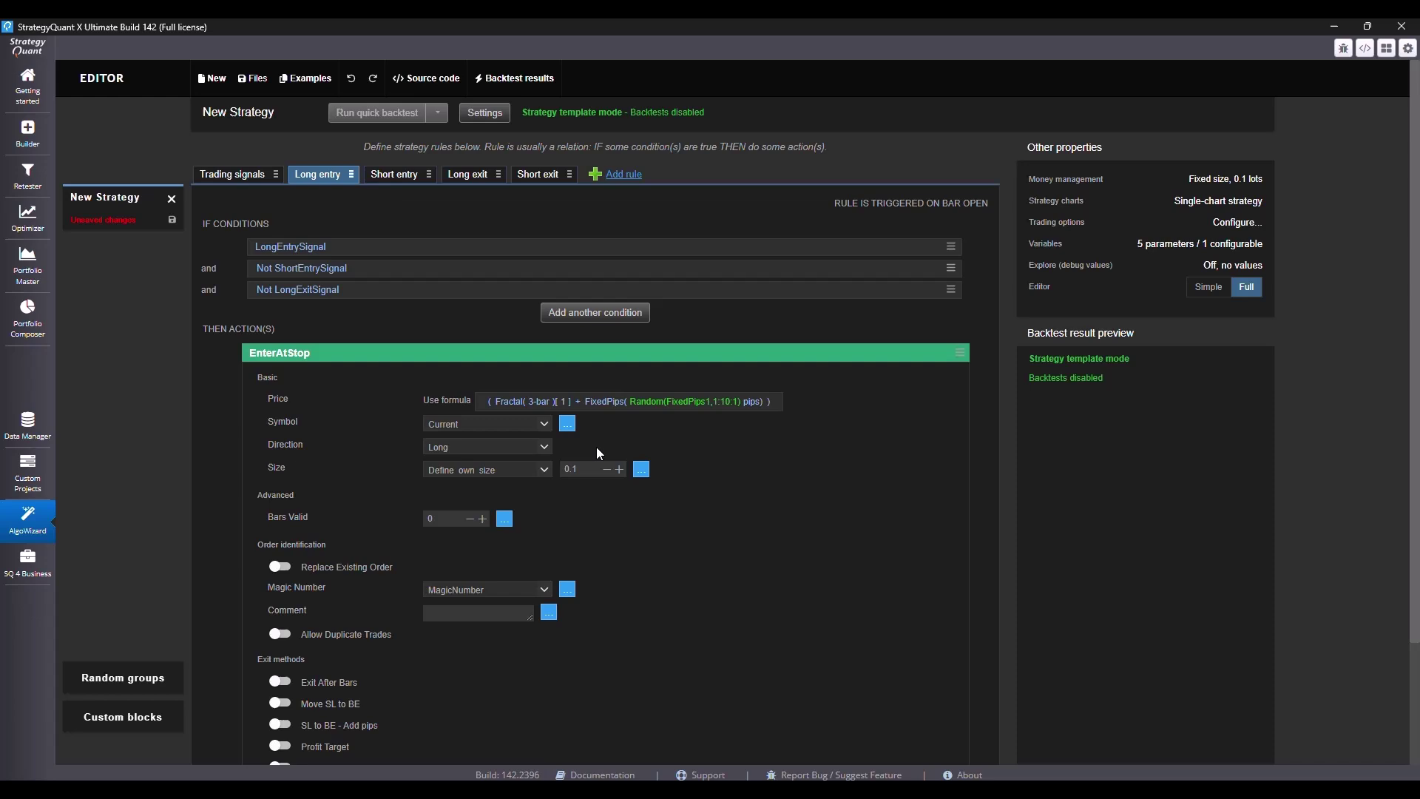
Enable Move SL to BE, SL to BE add pips and profit target with random values.
scroll(599, 452, down, 3)
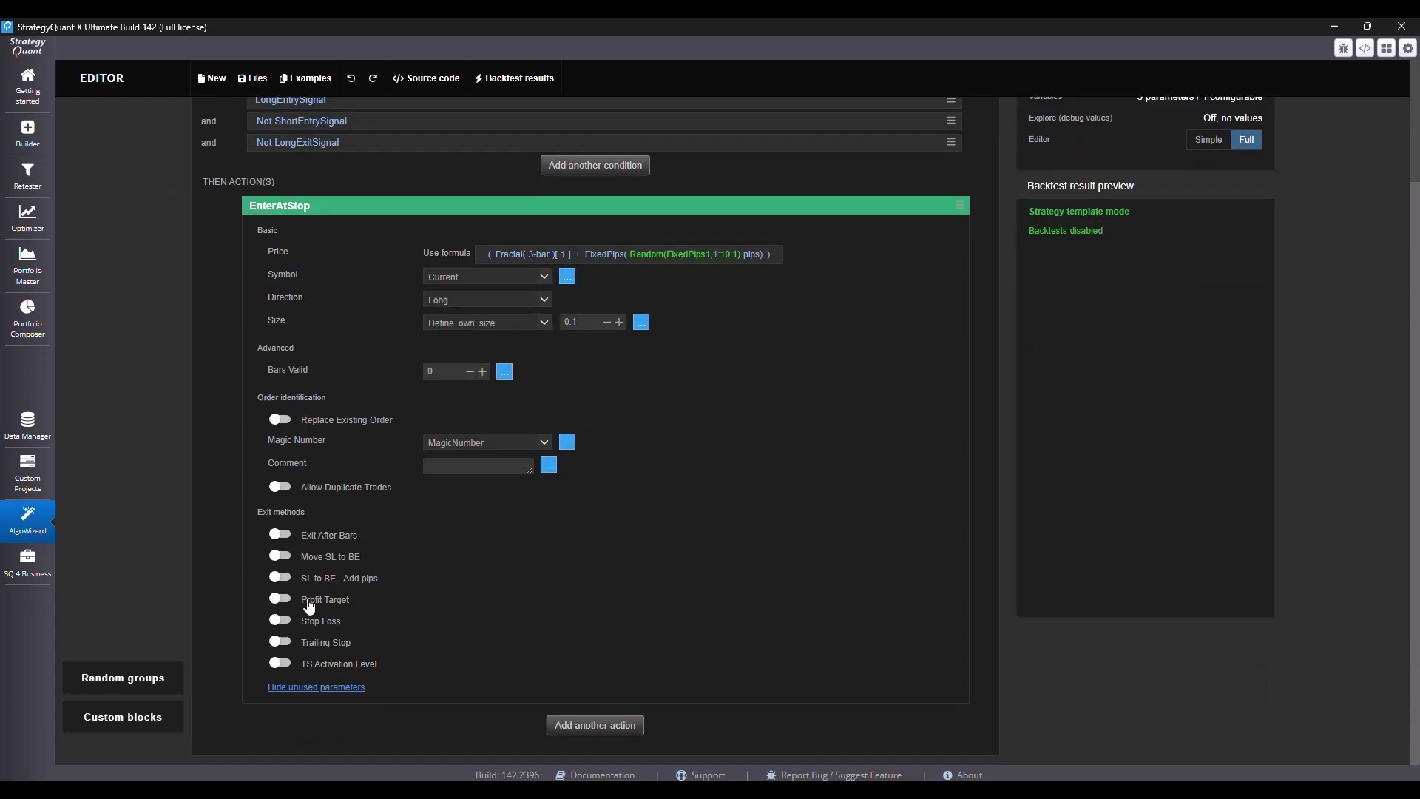
click(280, 538)
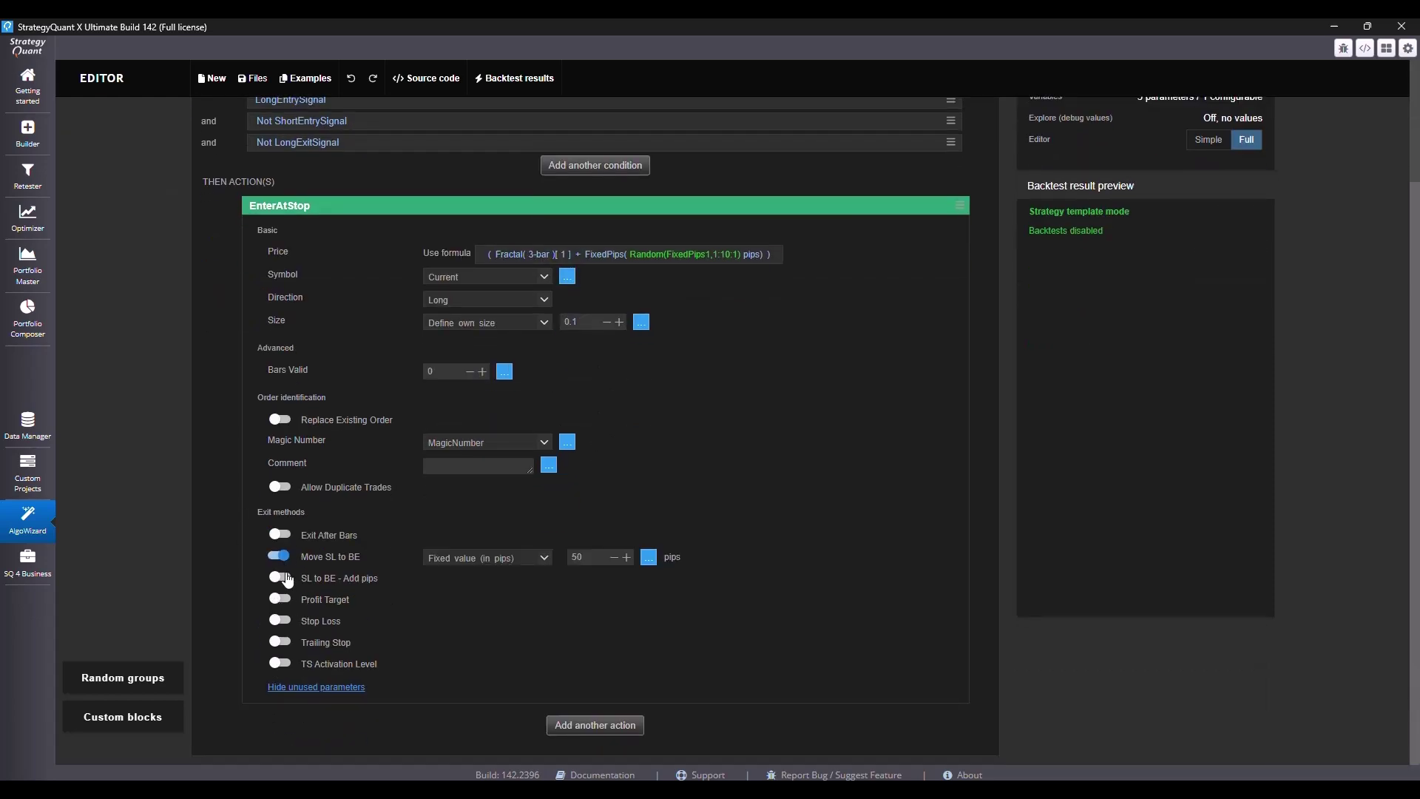
click(281, 577)
click(649, 556)
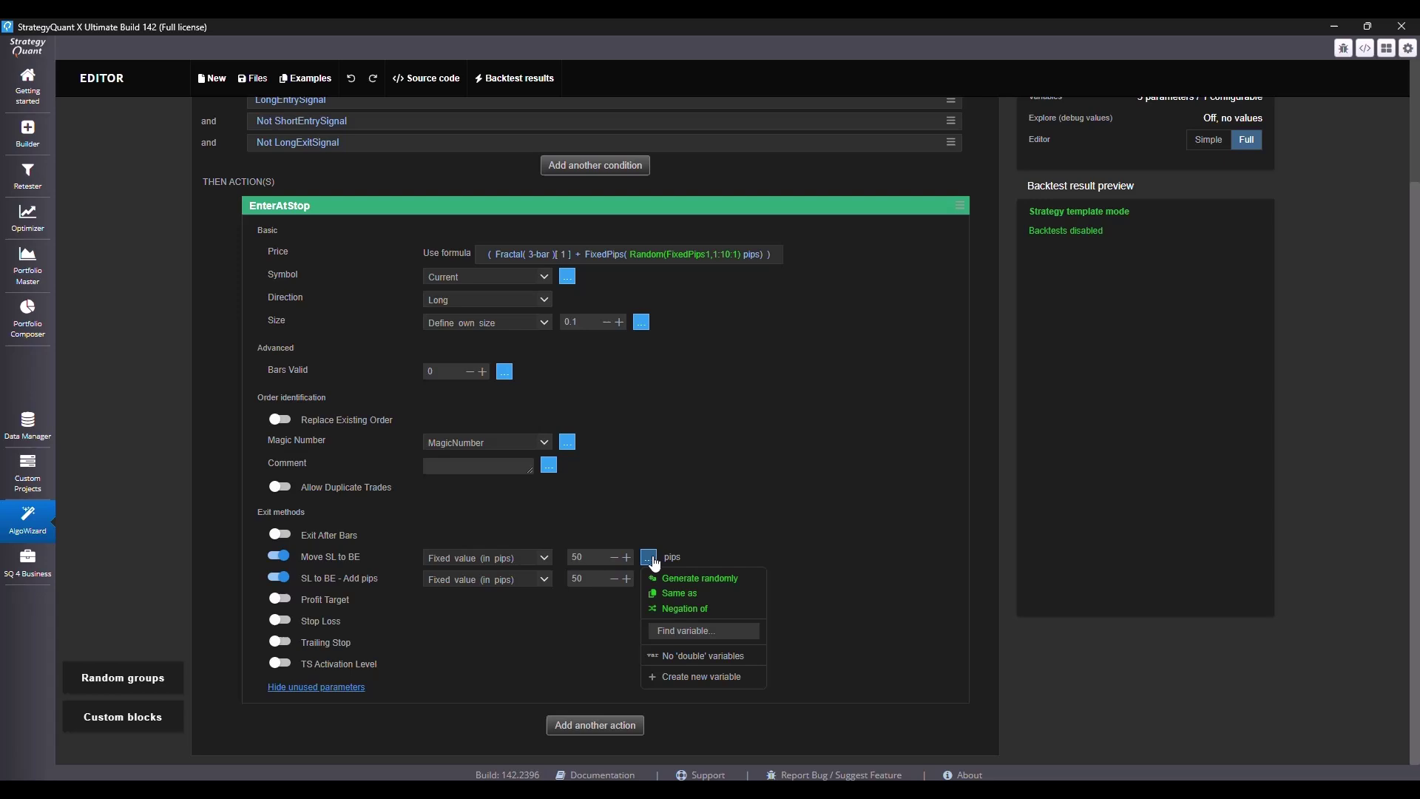
click(685, 575)
click(648, 603)
click(659, 623)
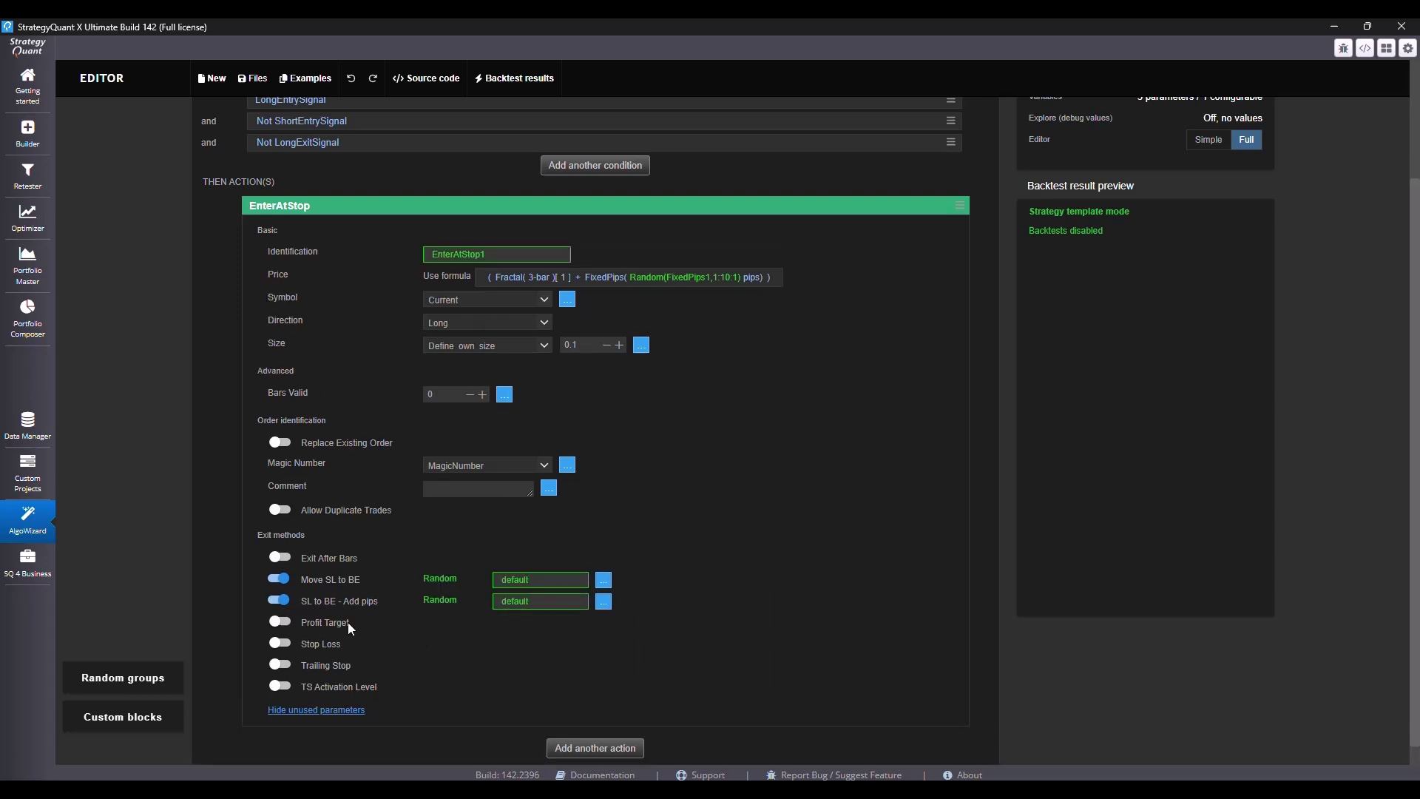
click(280, 622)
click(649, 625)
click(655, 650)
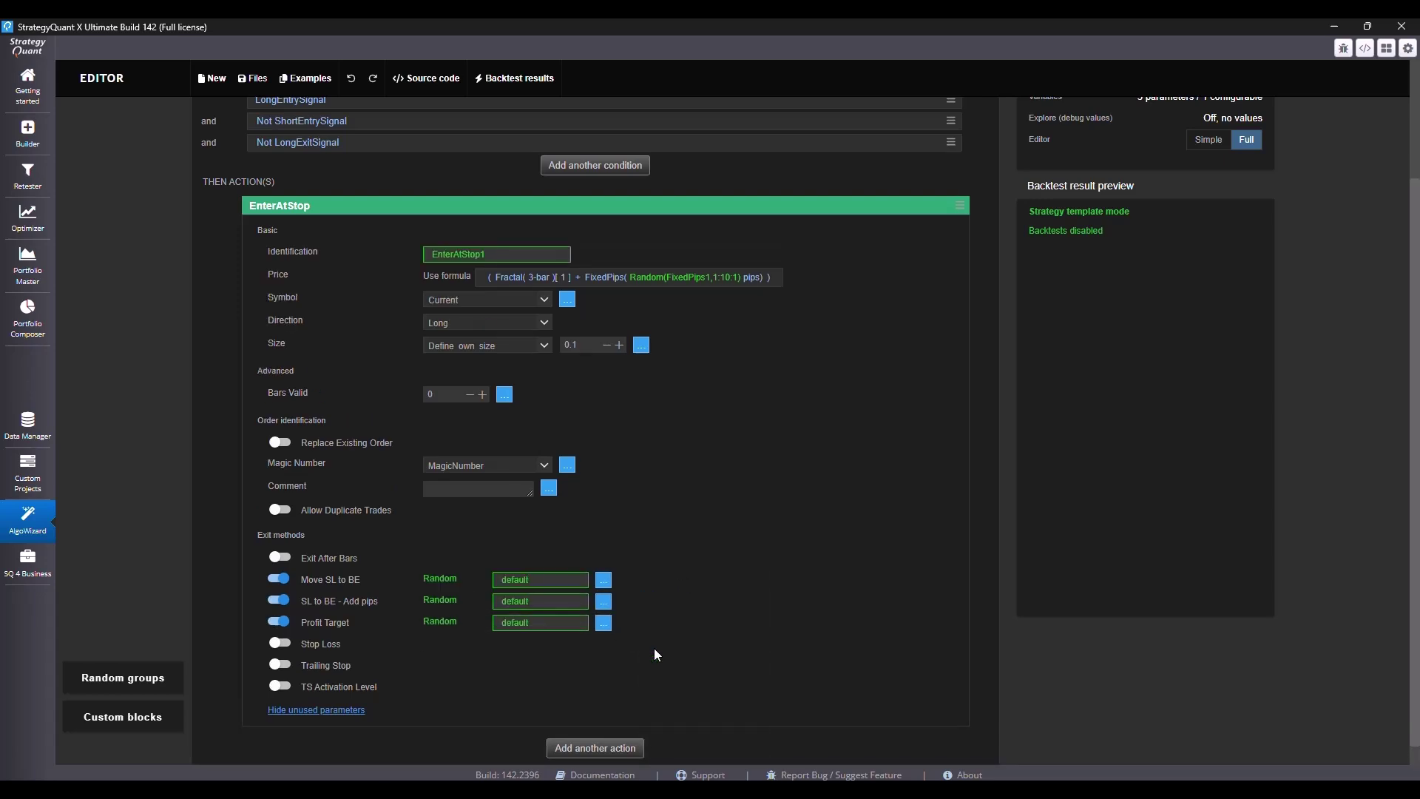
Enable stop loss, trailing stop and TS Activation Level with random values.
click(279, 642)
click(648, 645)
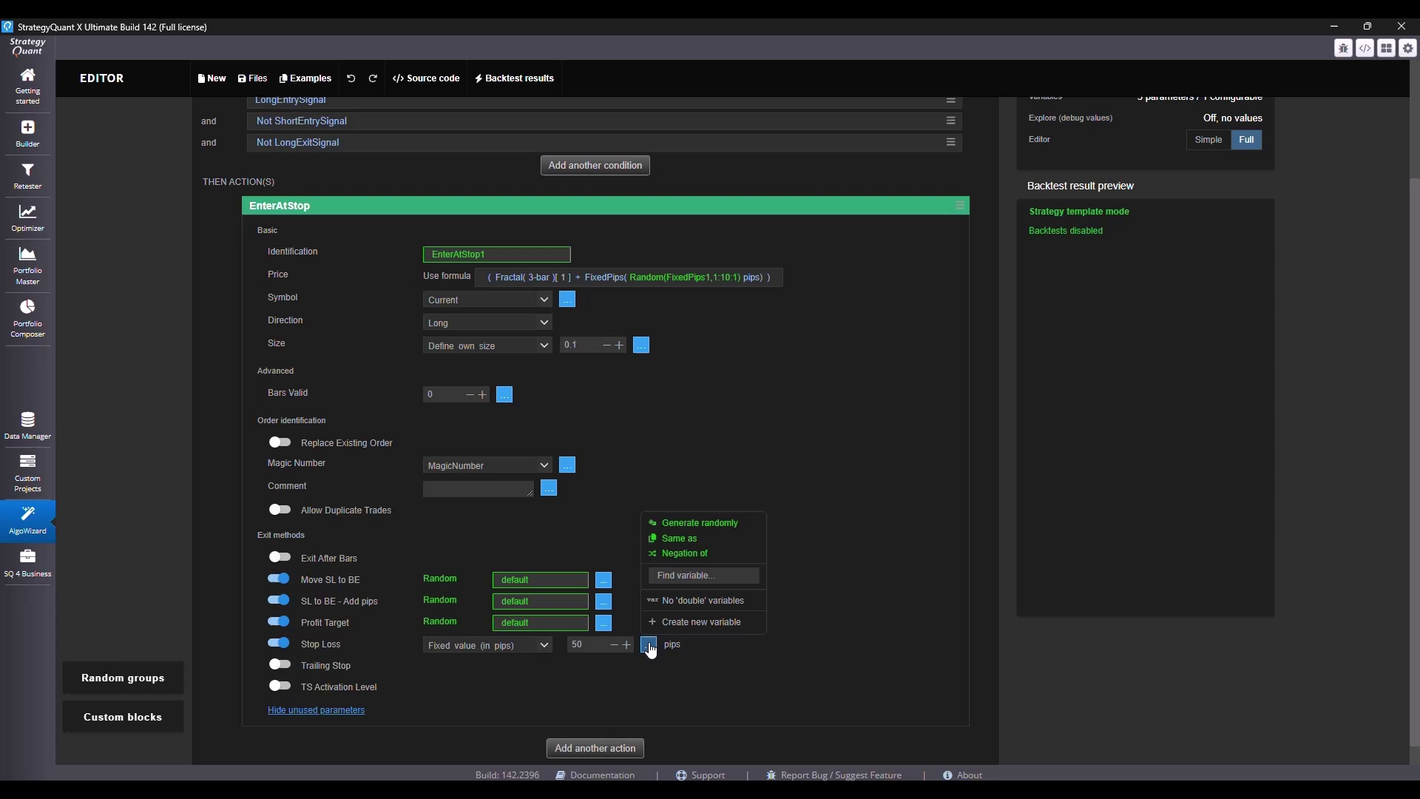
click(716, 517)
click(648, 645)
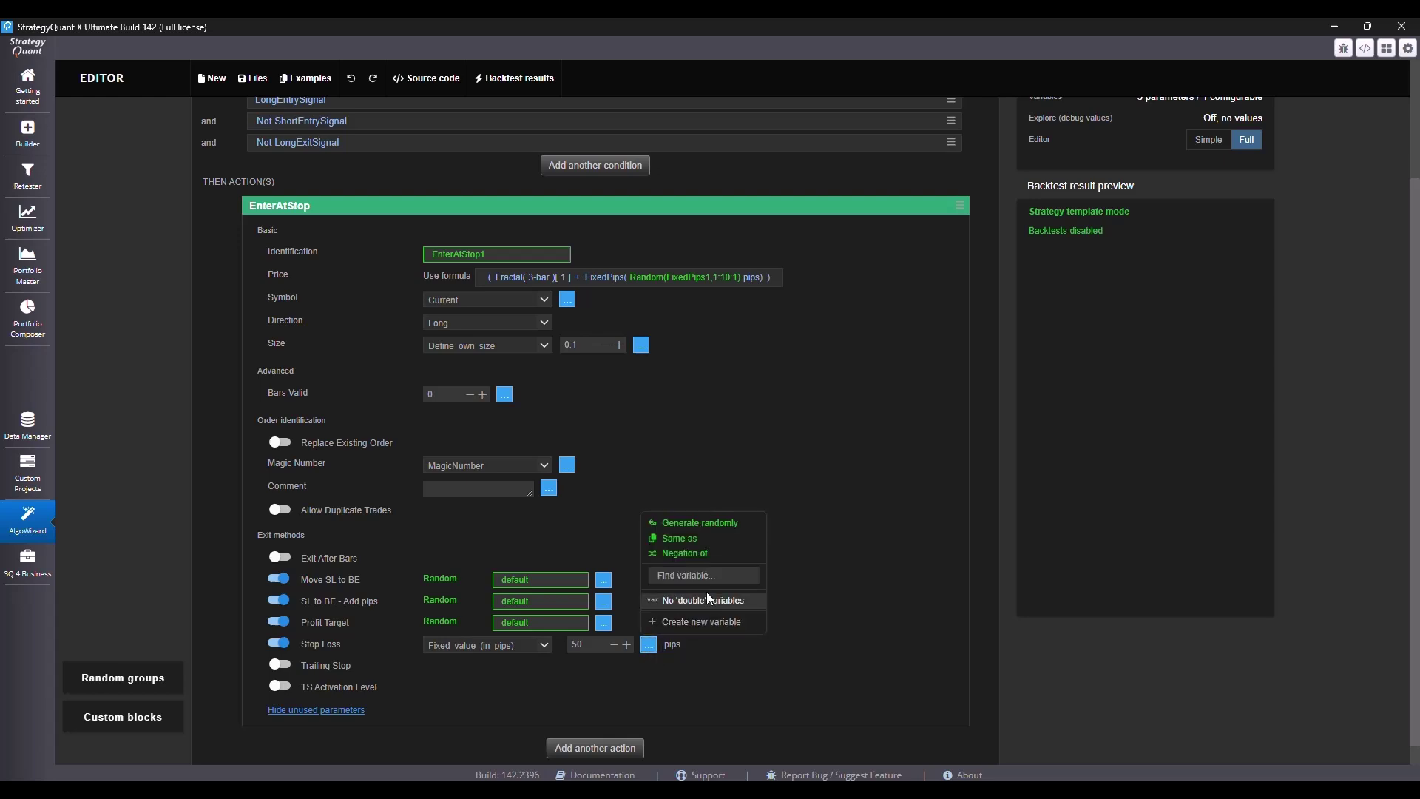
click(703, 527)
click(342, 666)
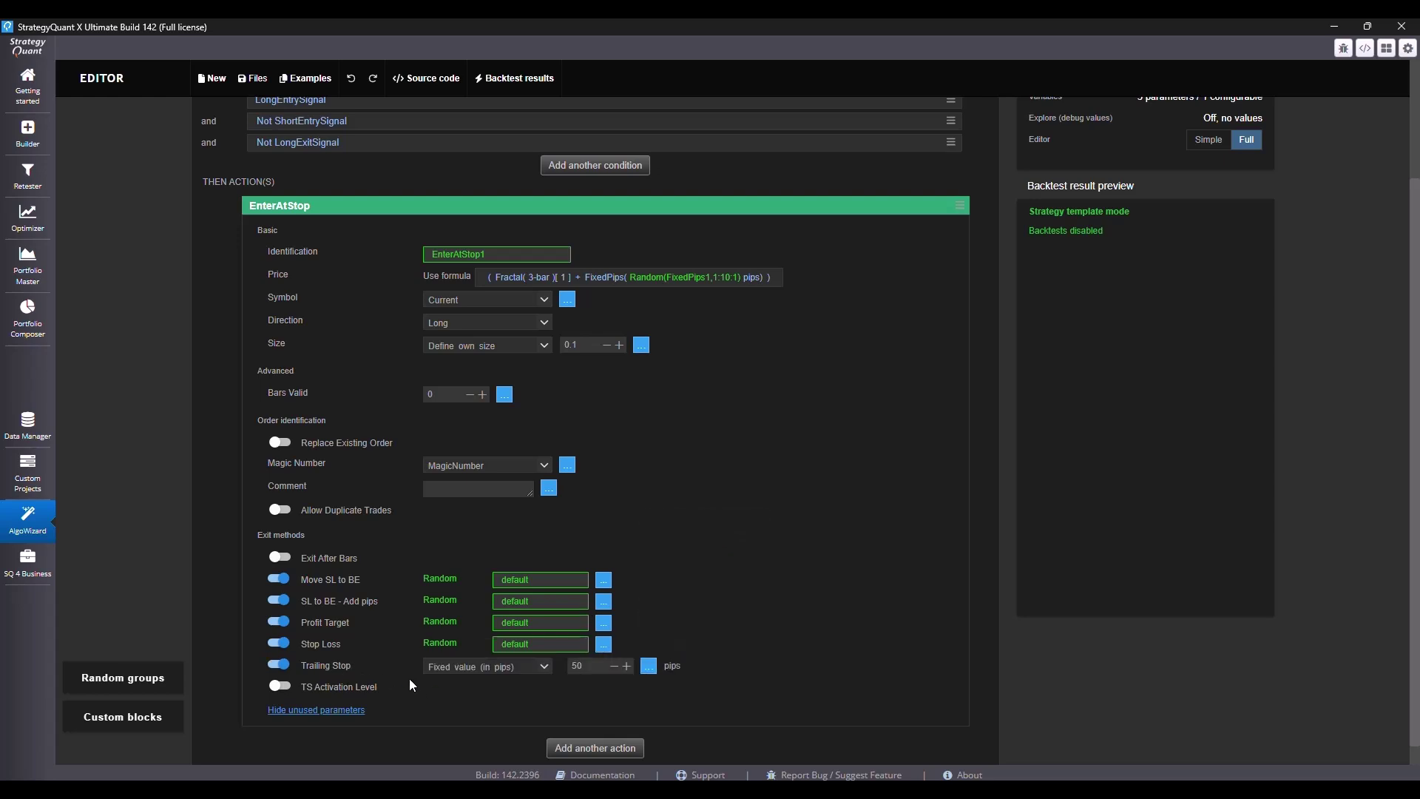
click(649, 666)
click(707, 545)
click(338, 688)
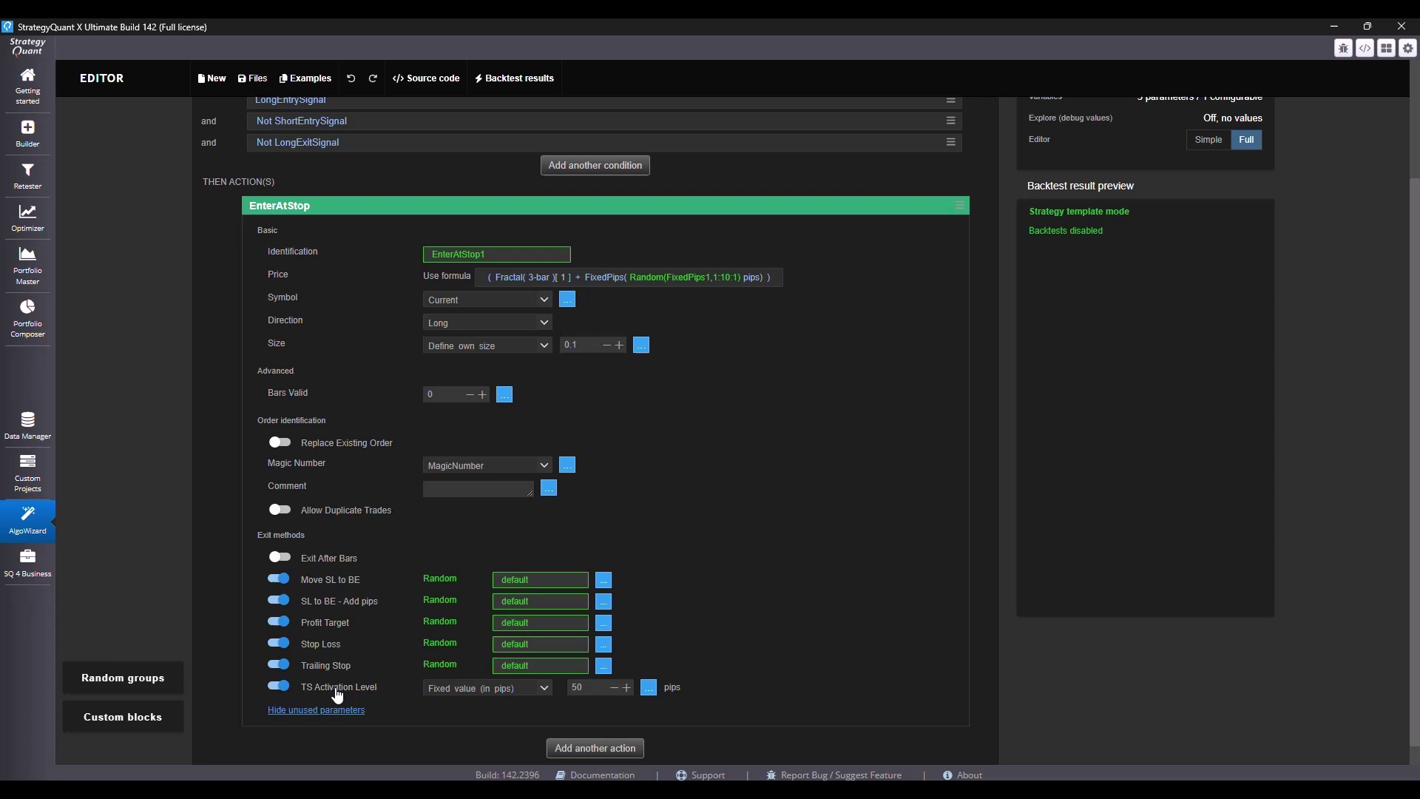
click(648, 687)
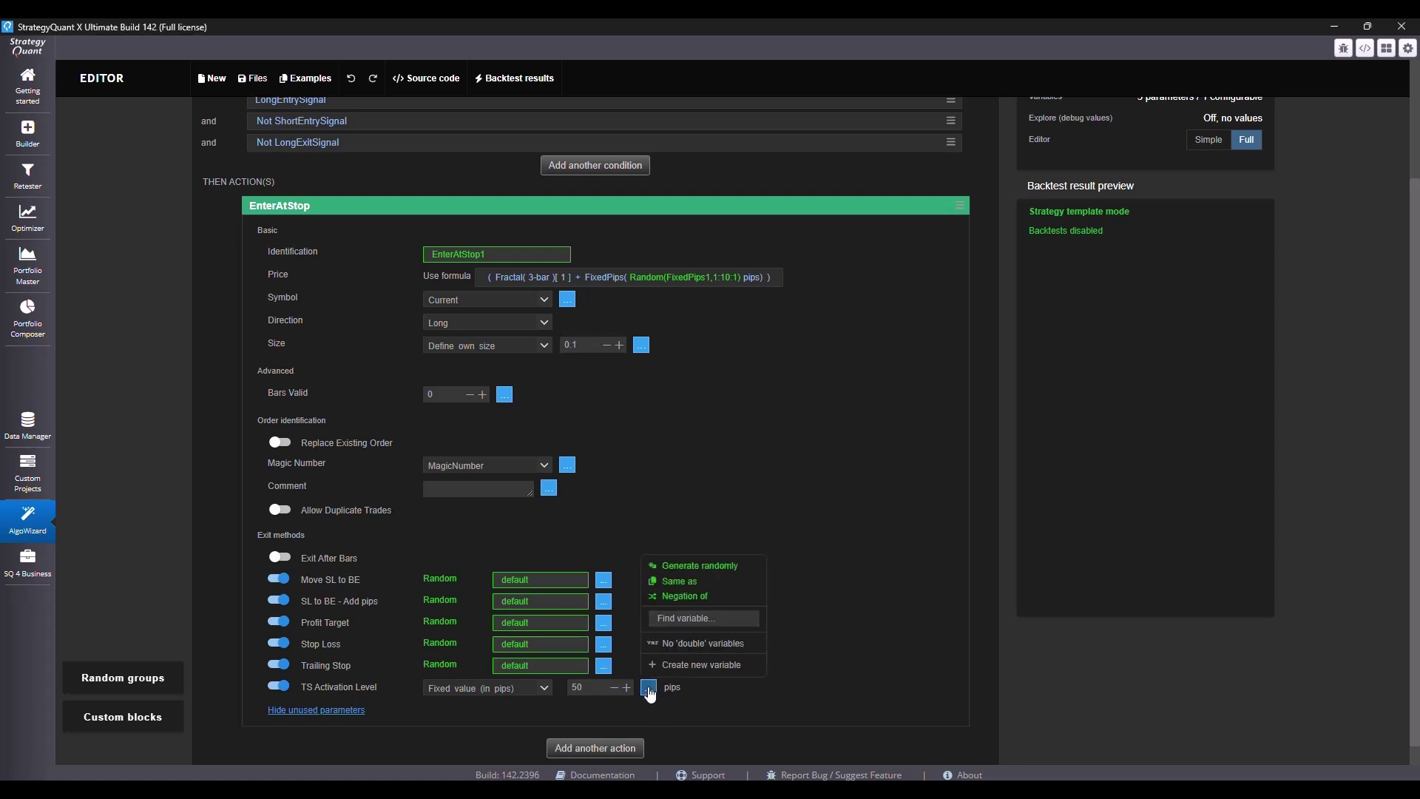
click(693, 570)
scroll(587, 658, up, 2)
scroll(589, 663, up, 1)
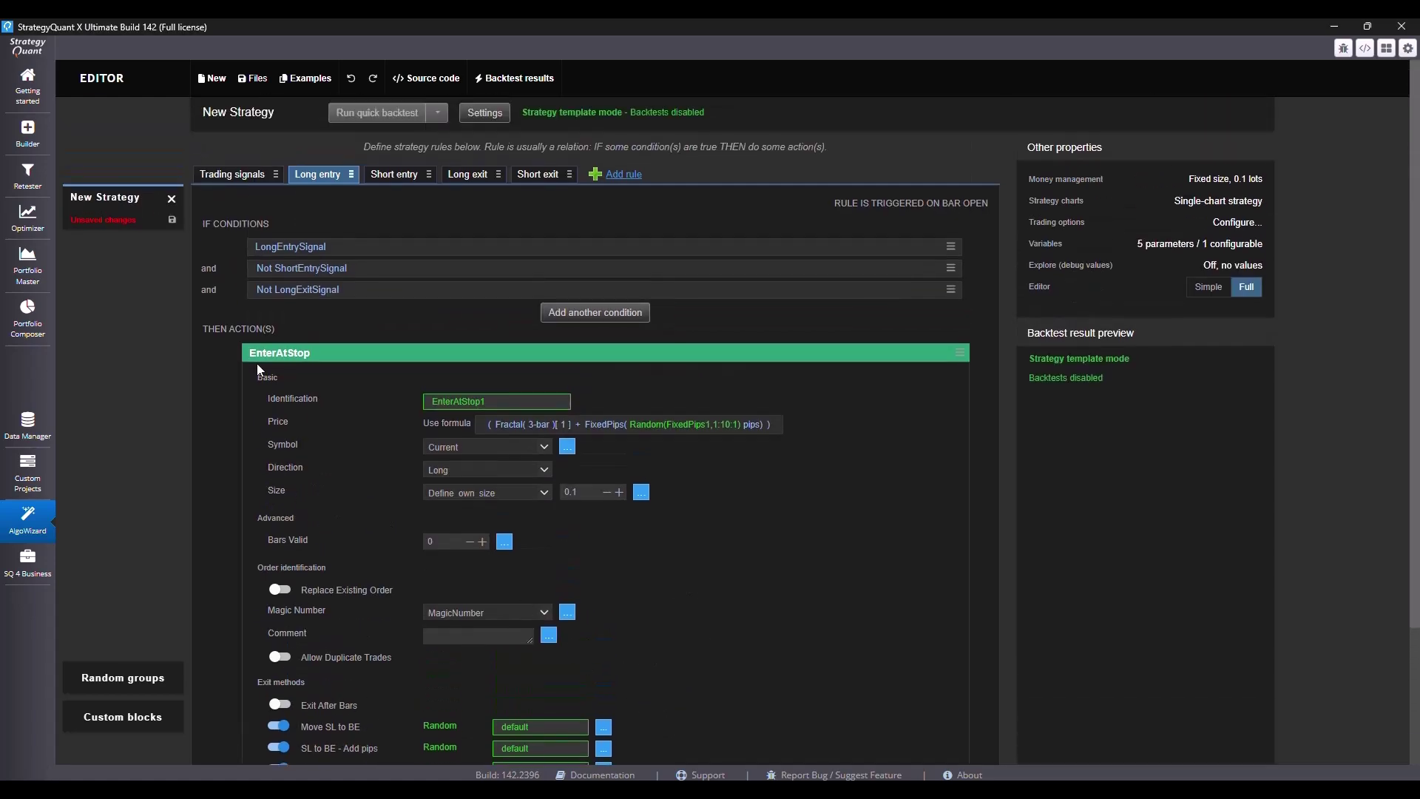
Replace the short entry's EnterAtMarket action with an EnterAtStop action.
click(394, 178)
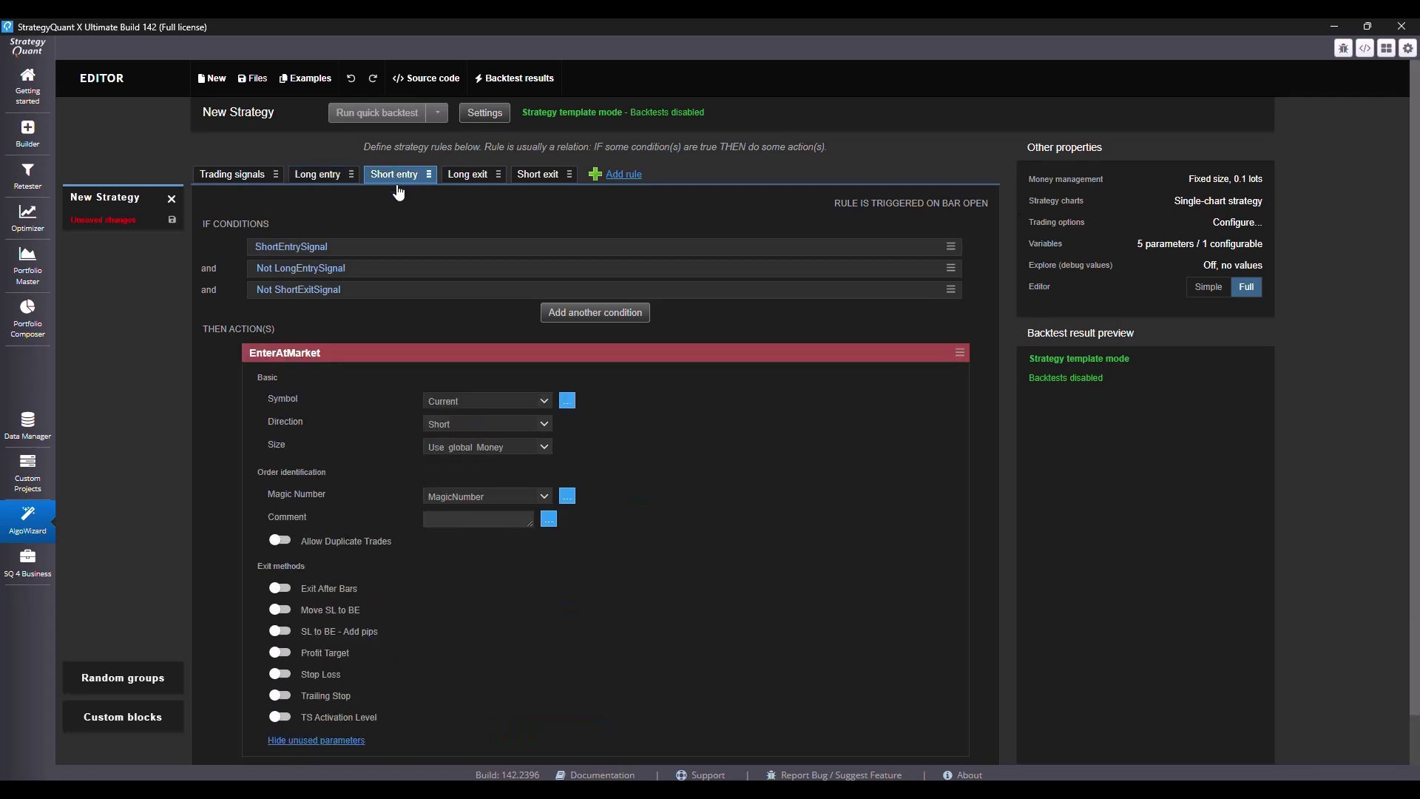
right_click(358, 348)
click(401, 399)
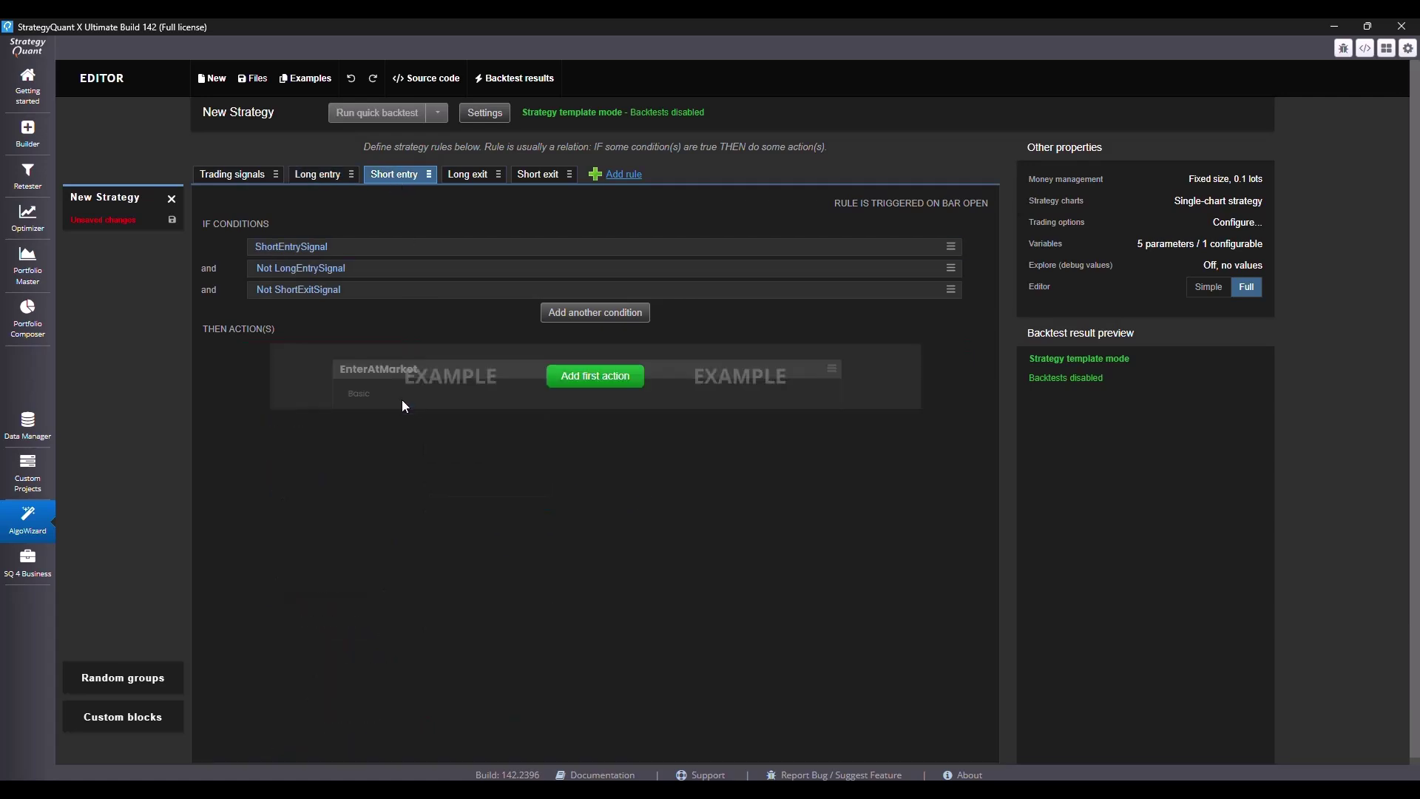
click(630, 376)
click(527, 293)
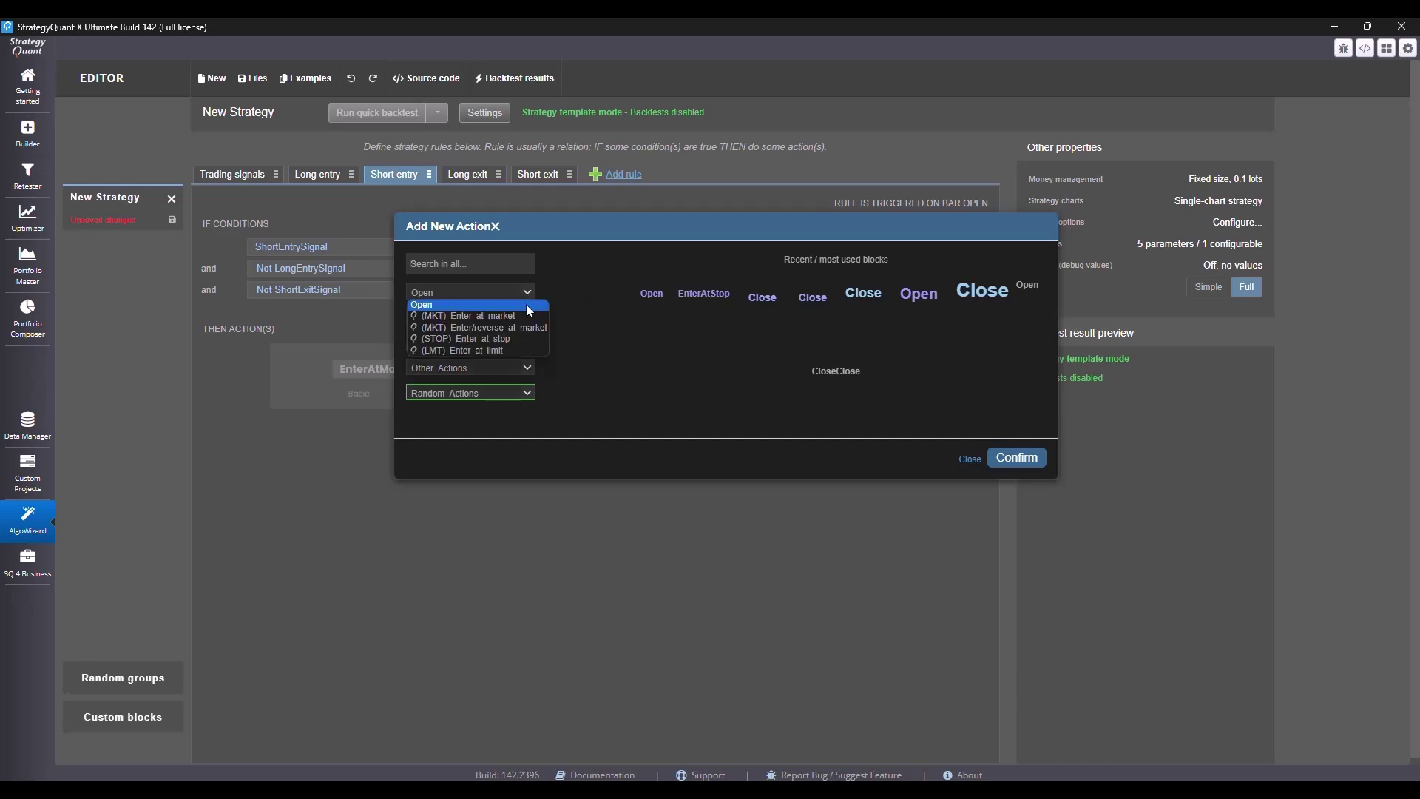
click(518, 339)
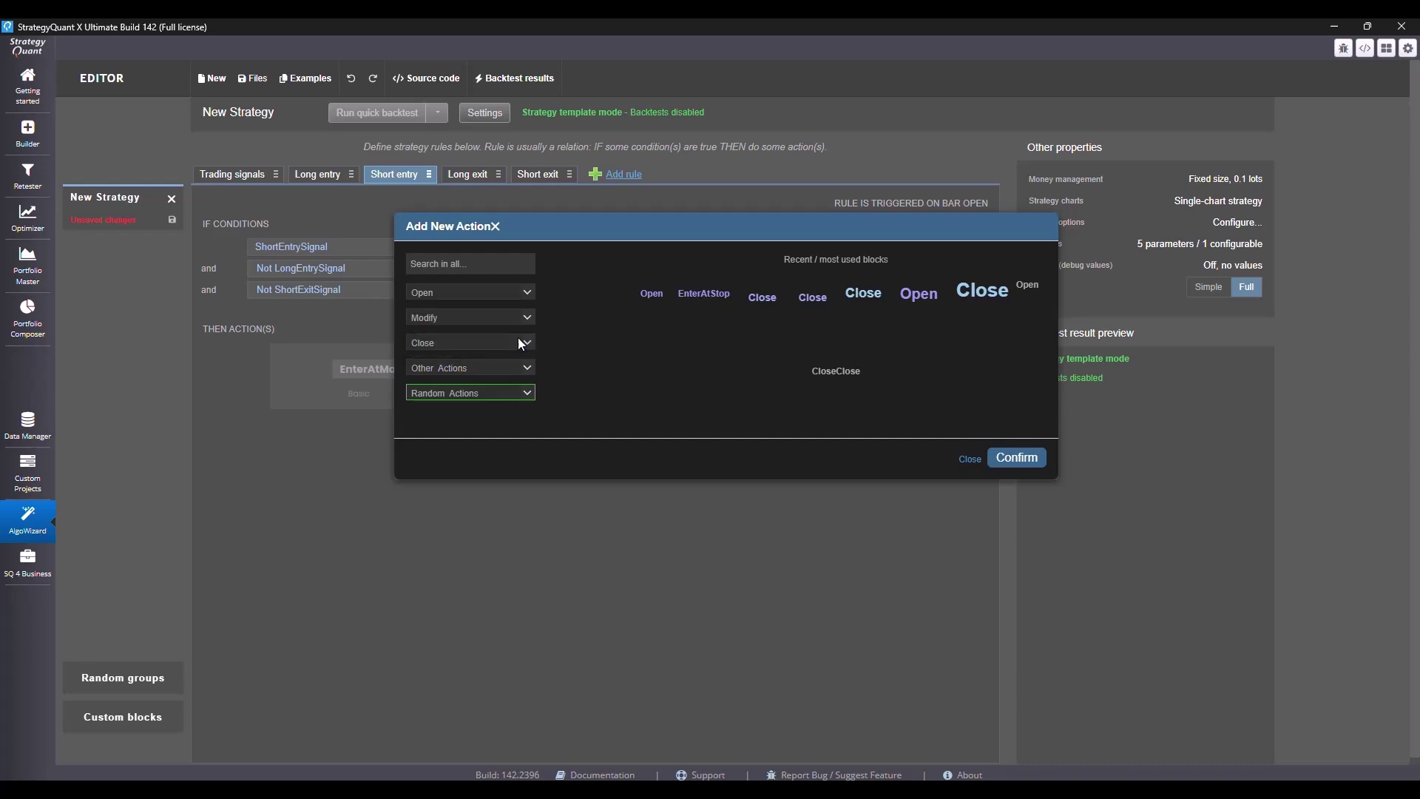
click(1028, 446)
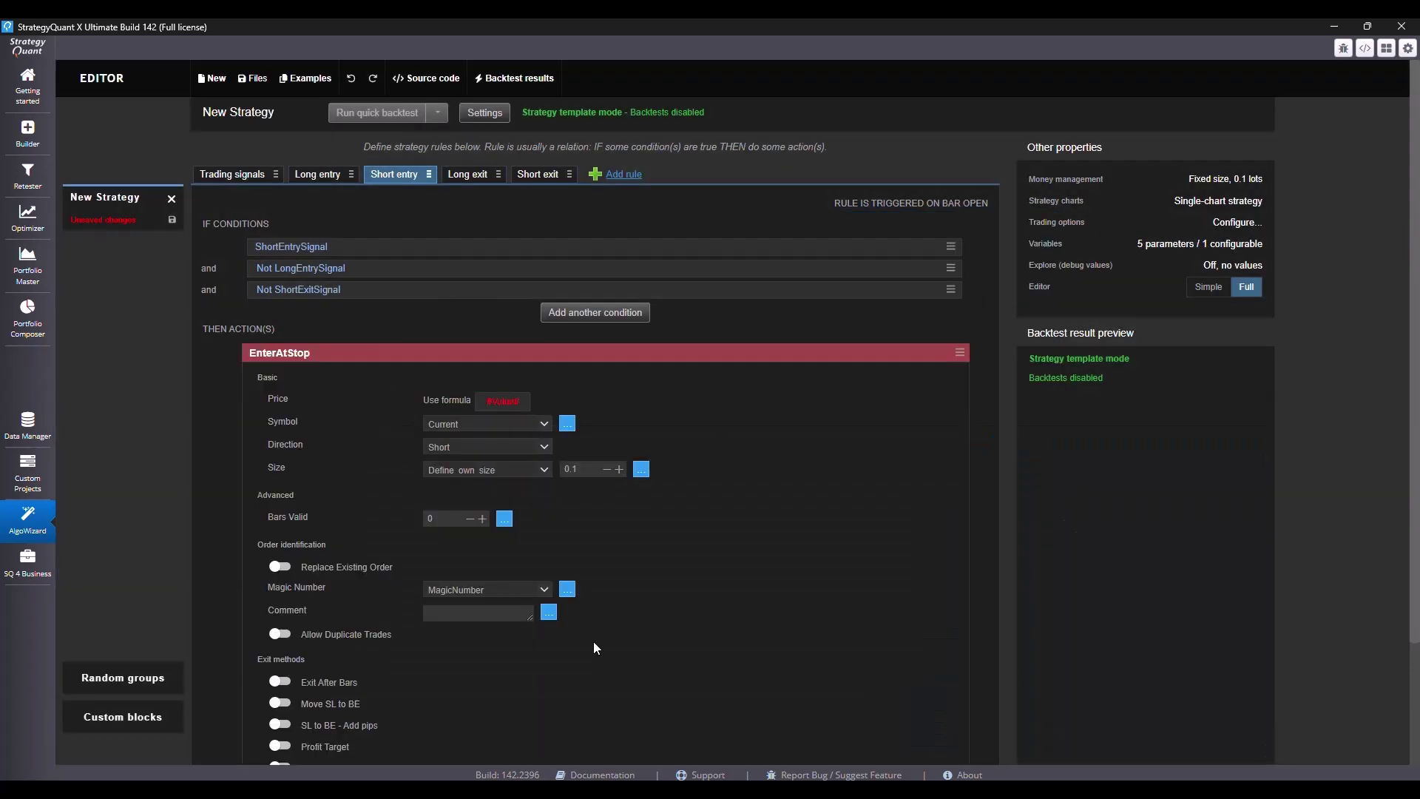
Set the short stop price to a subtraction starting from Fractal with the Down line.
click(505, 407)
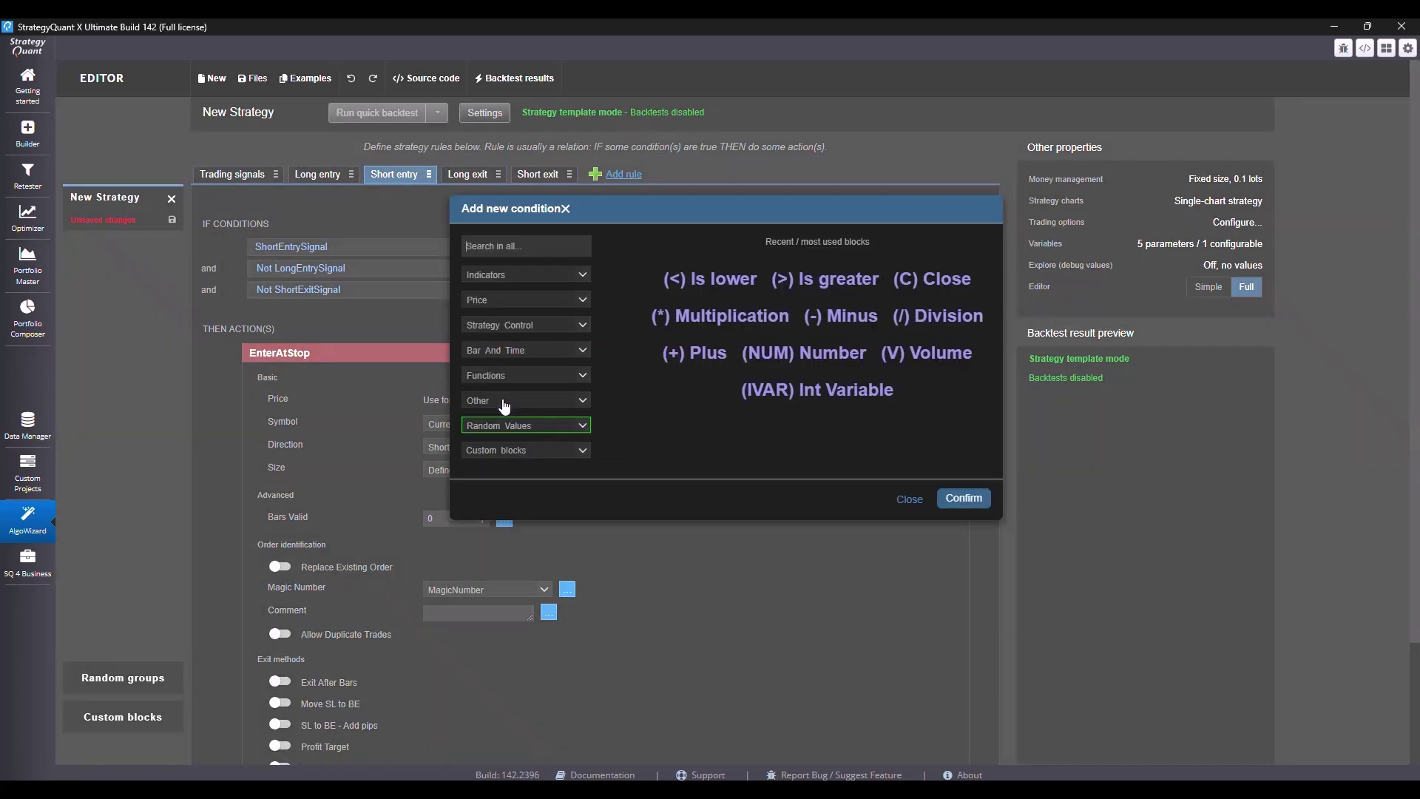
click(580, 388)
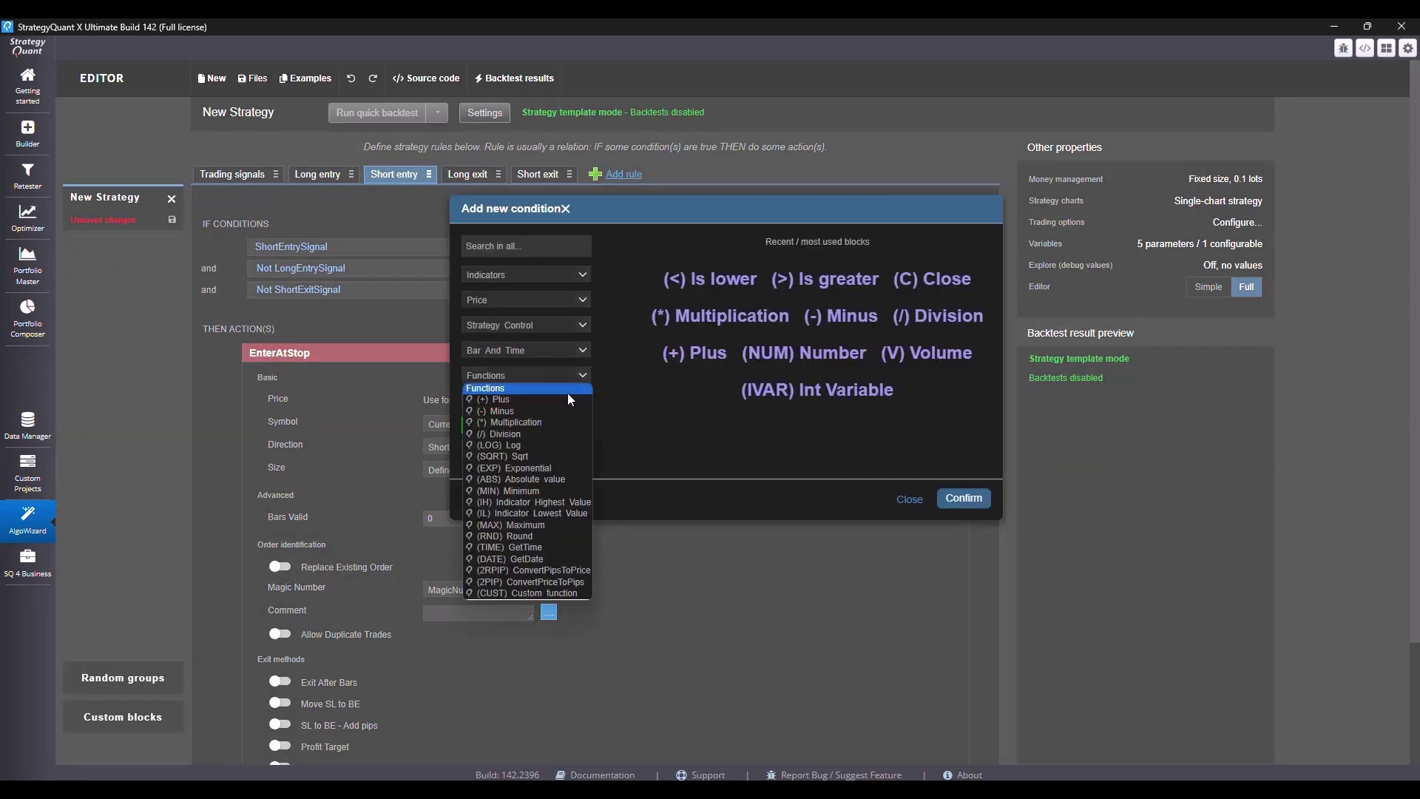
click(560, 416)
click(964, 498)
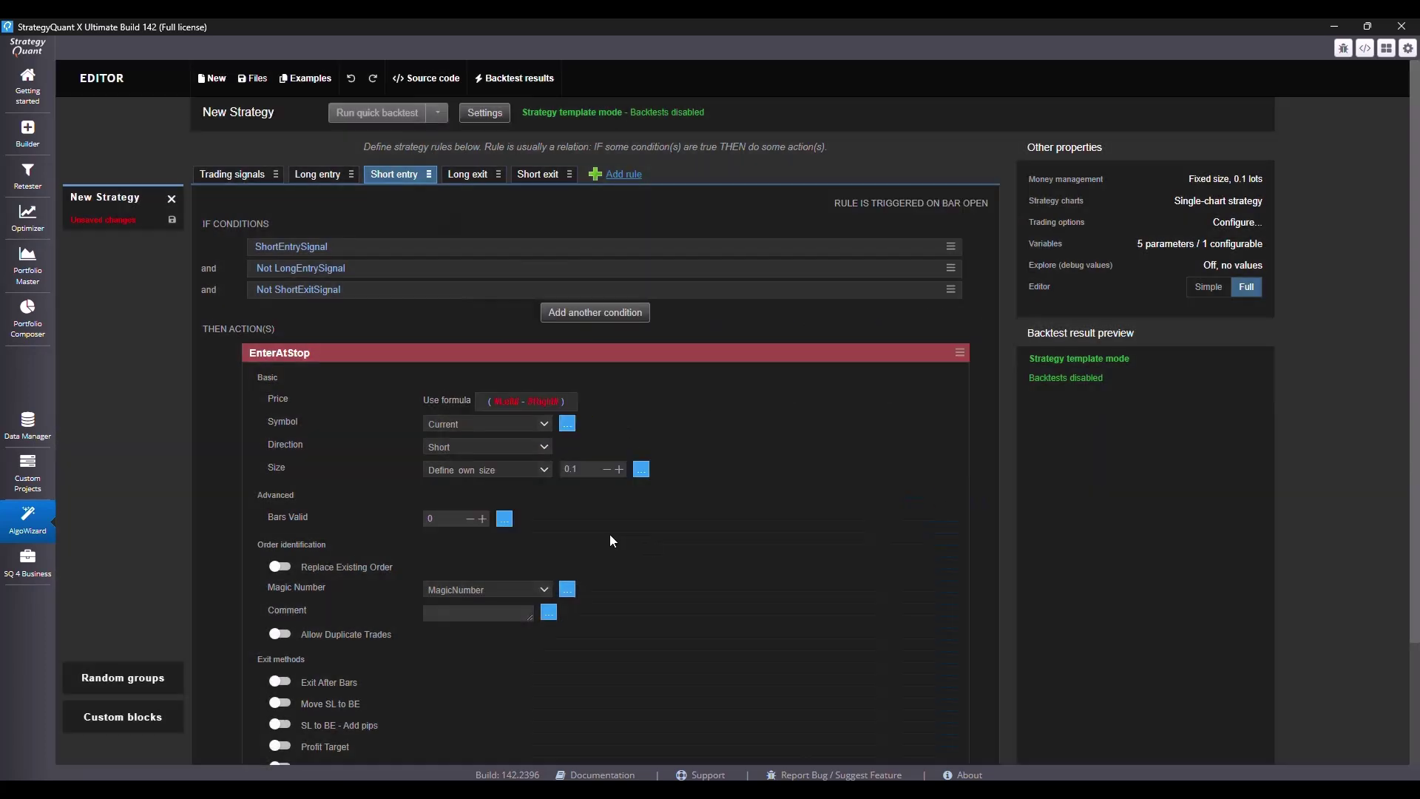
click(508, 403)
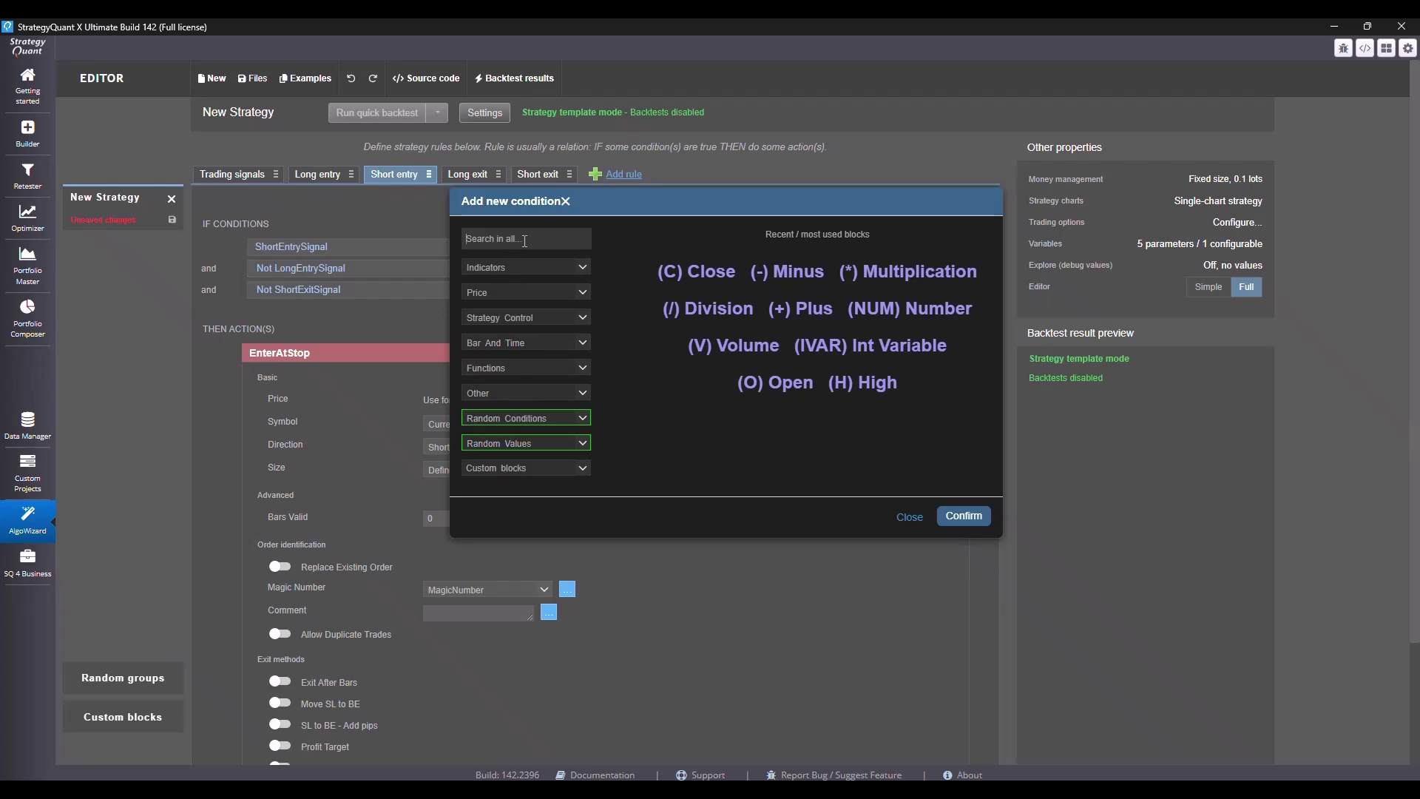
text(fractal)
click(523, 289)
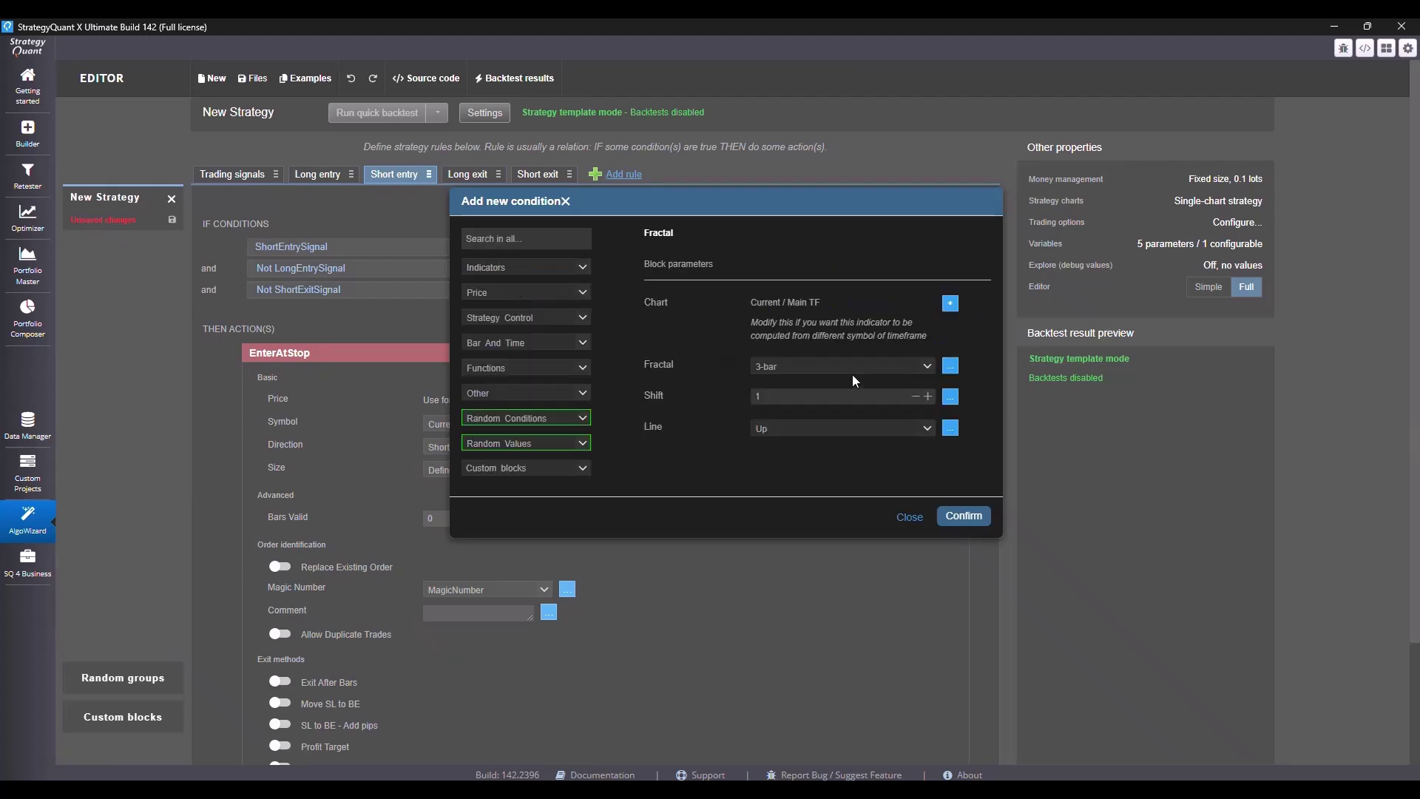
click(790, 427)
click(791, 450)
click(962, 516)
Subtract Fixed pips, set the same as FixedPips1, in the short stop price.
click(611, 400)
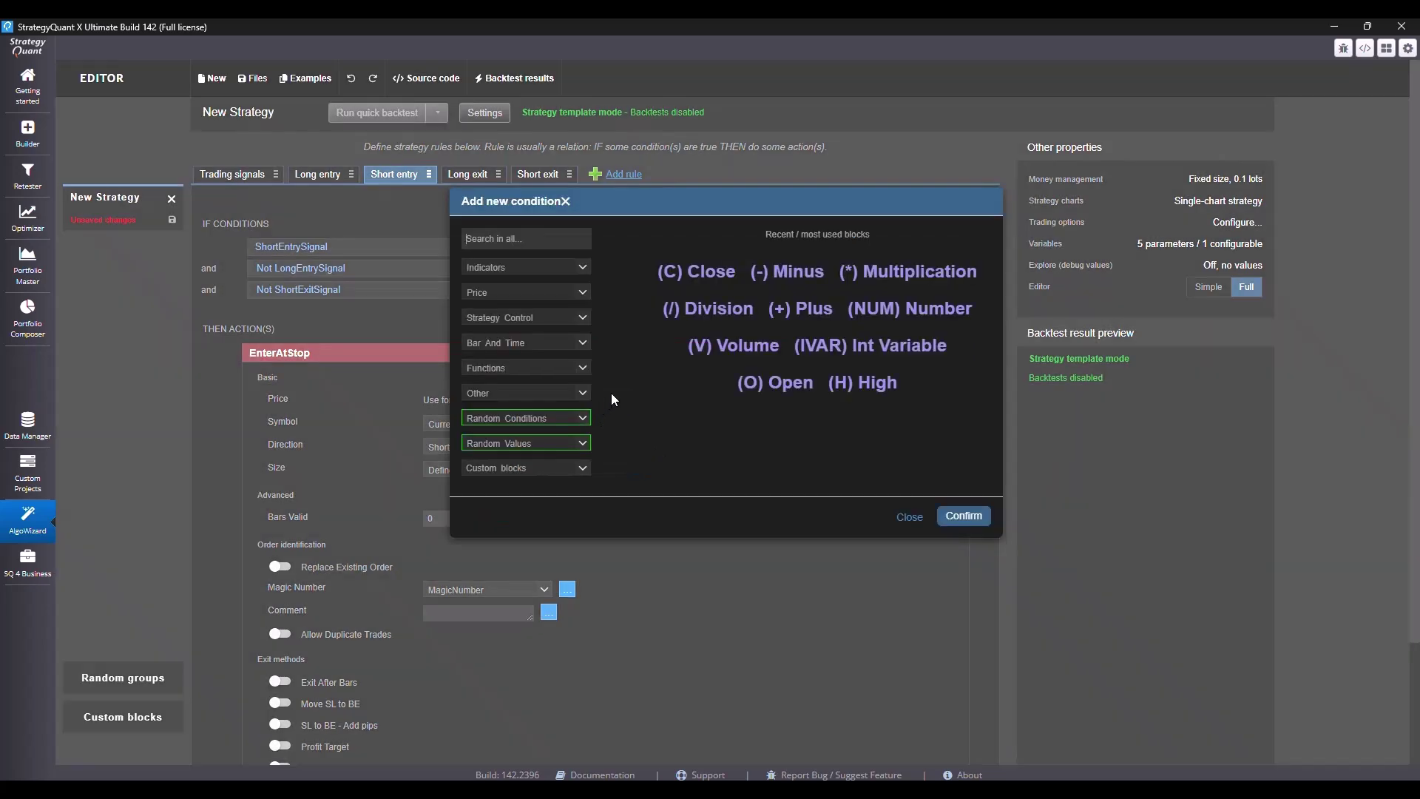
text(fix)
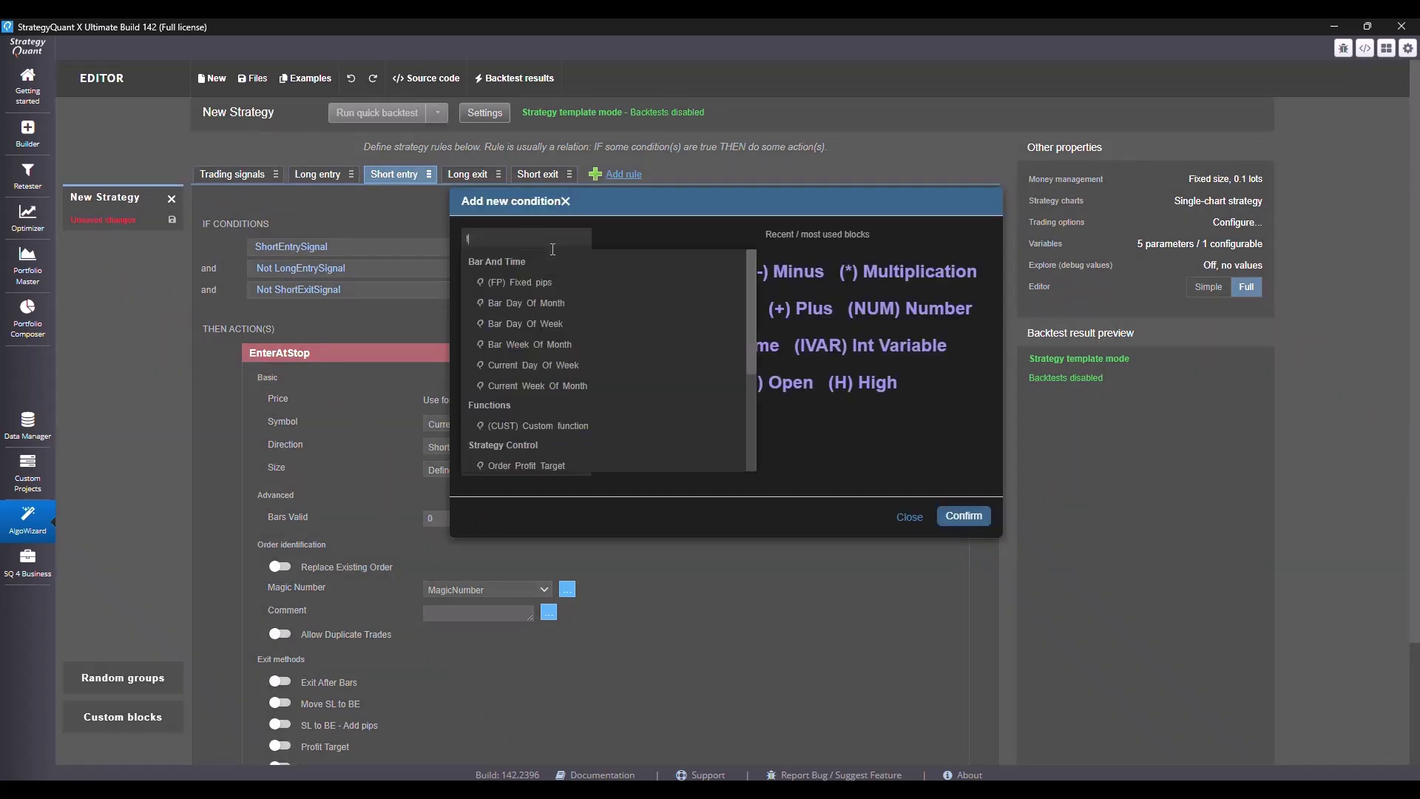
click(517, 282)
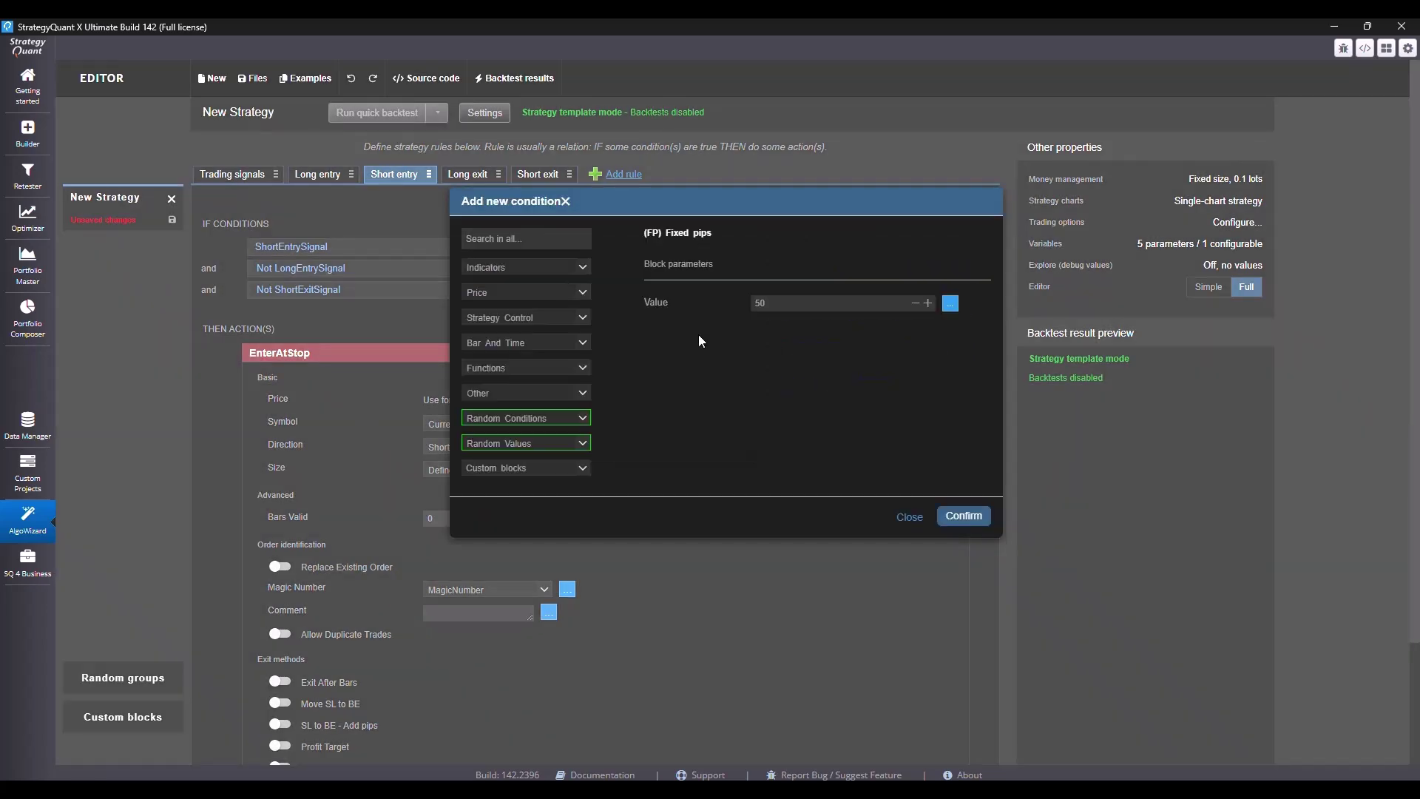
click(950, 303)
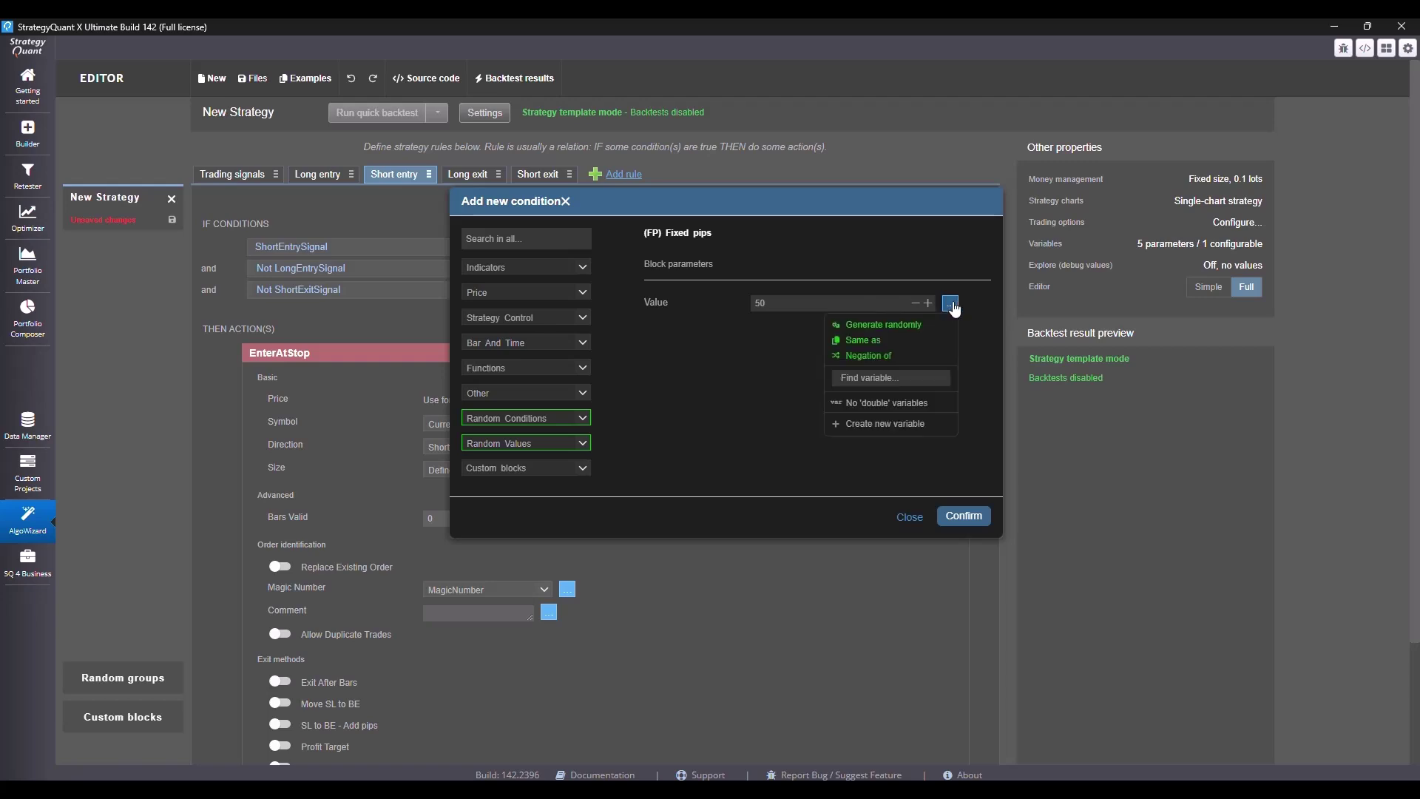
click(895, 340)
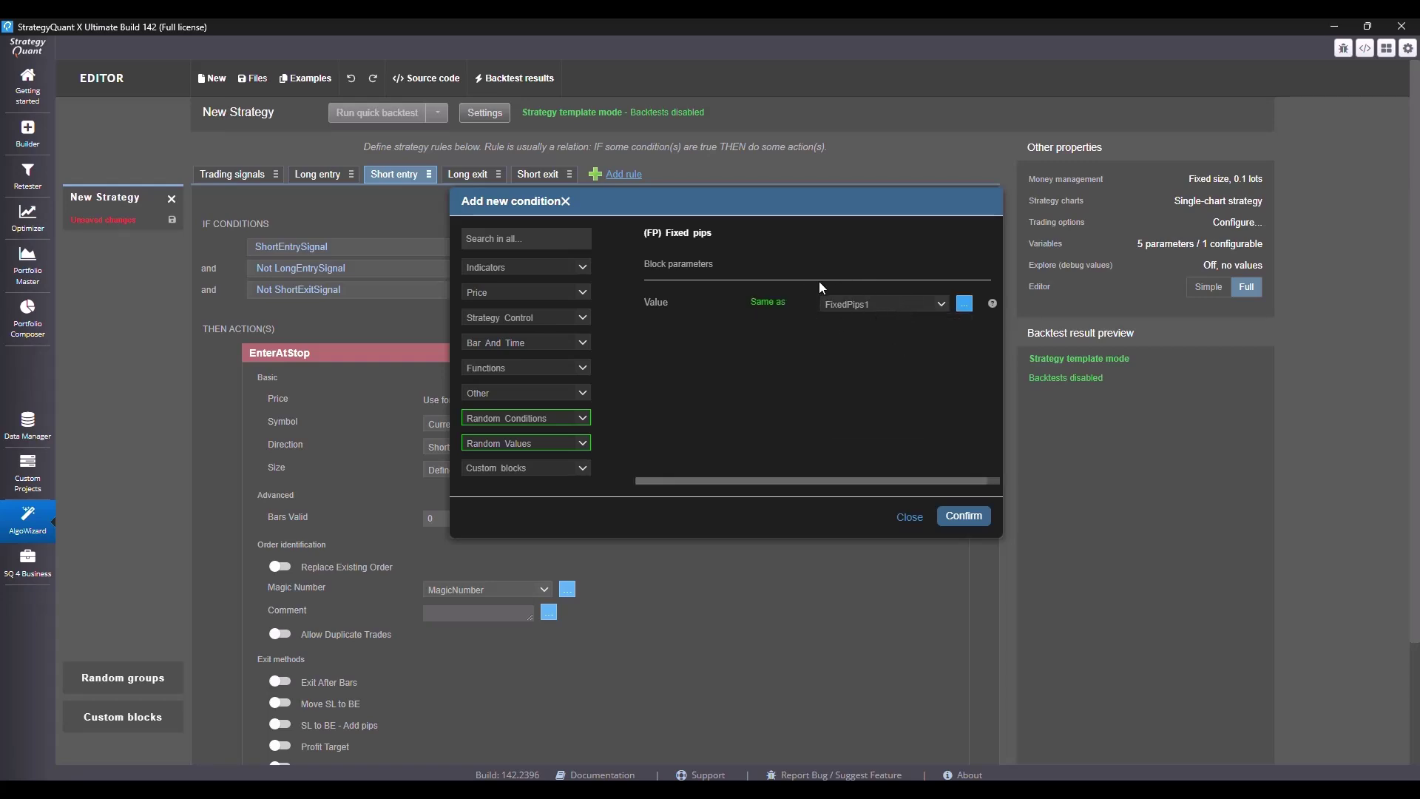
click(972, 519)
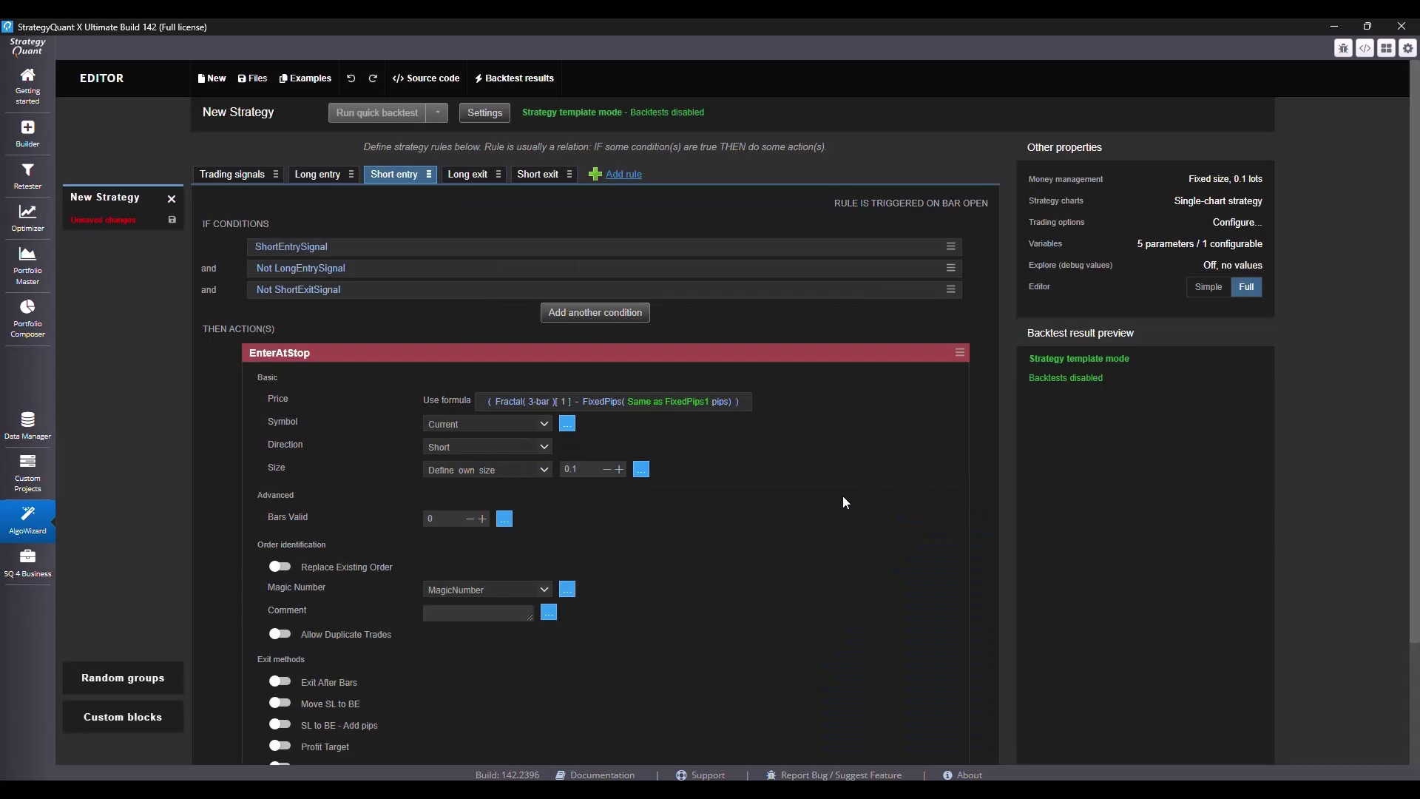
Switch on Move SL to BE, SL to BE - Add pips and Profit Target with random values.
scroll(845, 502, down, 3)
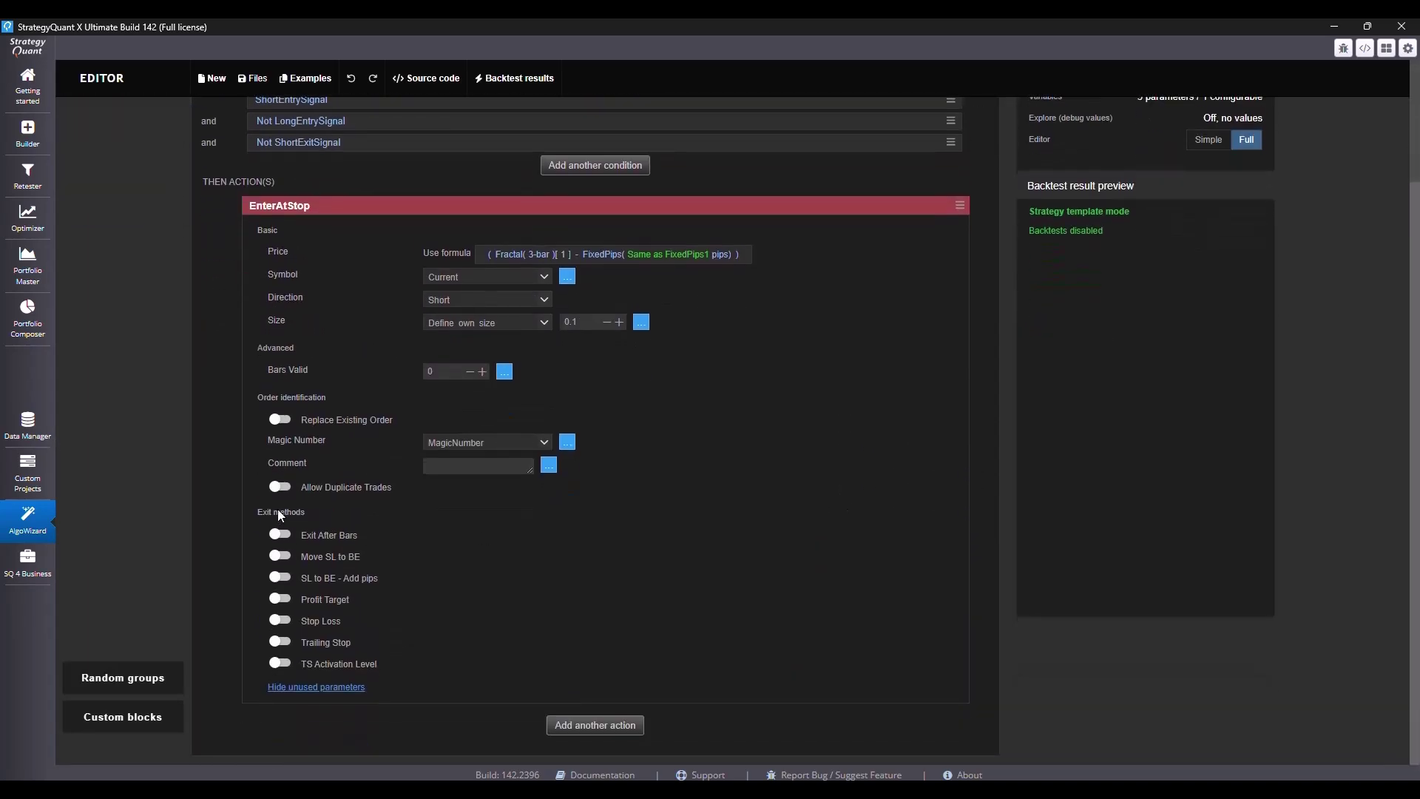
click(286, 560)
click(649, 557)
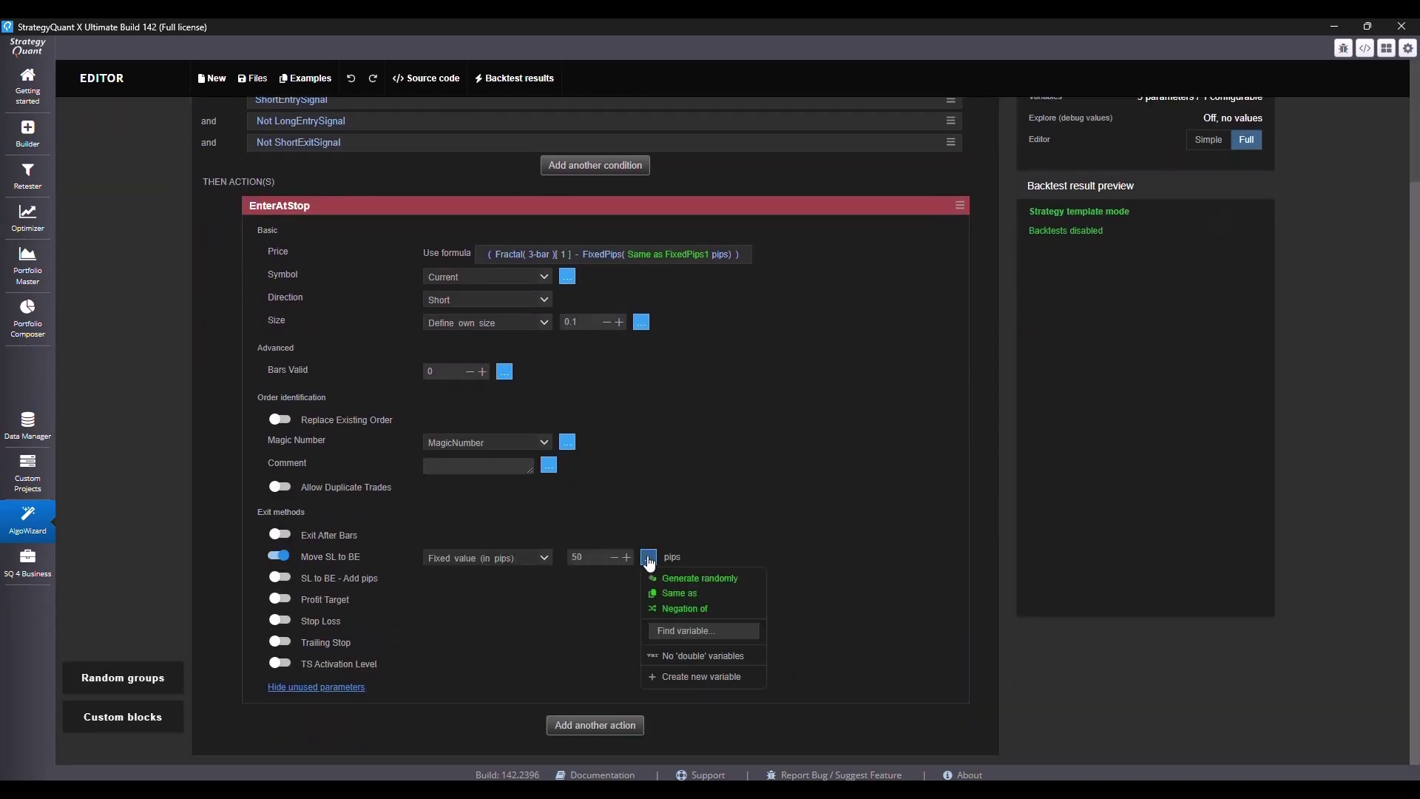
click(701, 579)
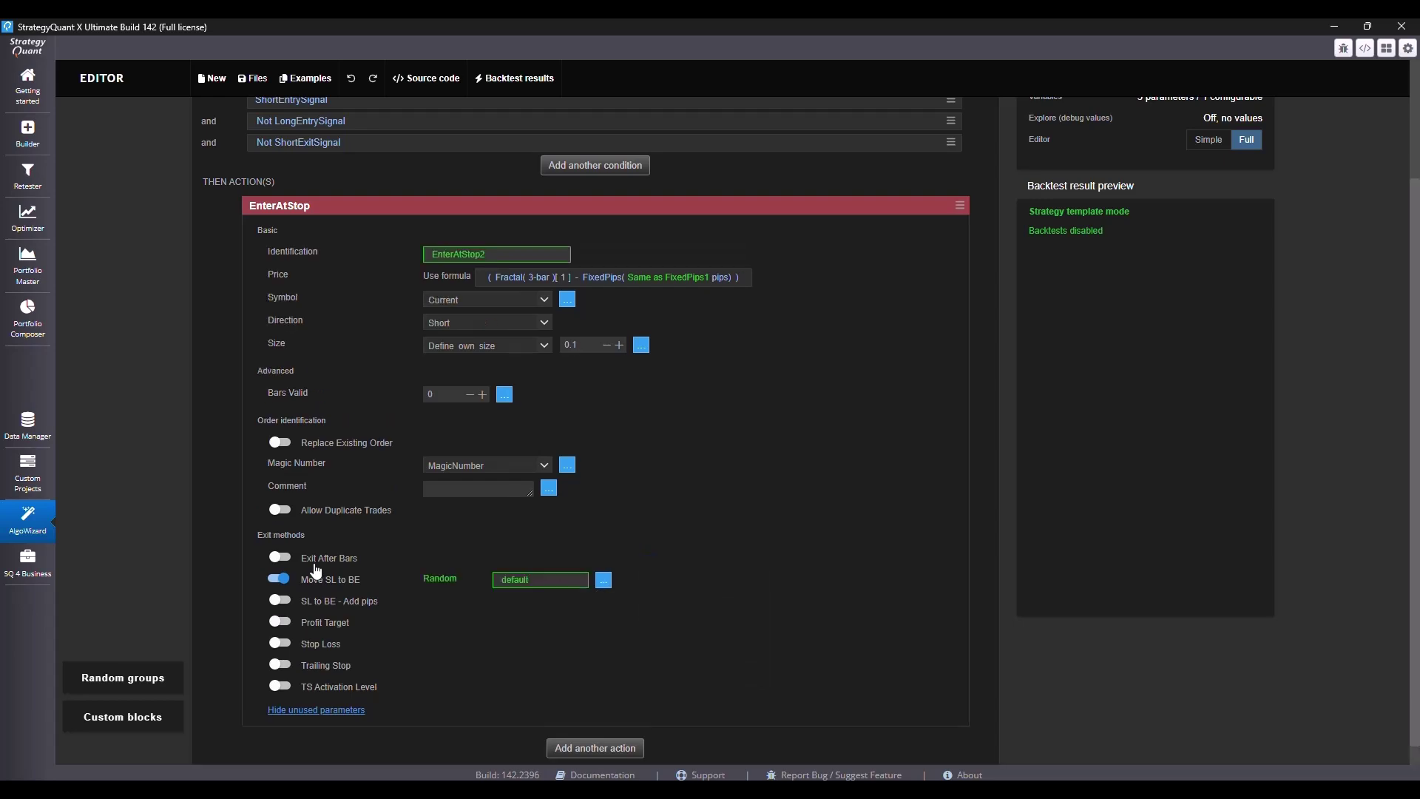
click(340, 609)
click(649, 601)
click(701, 623)
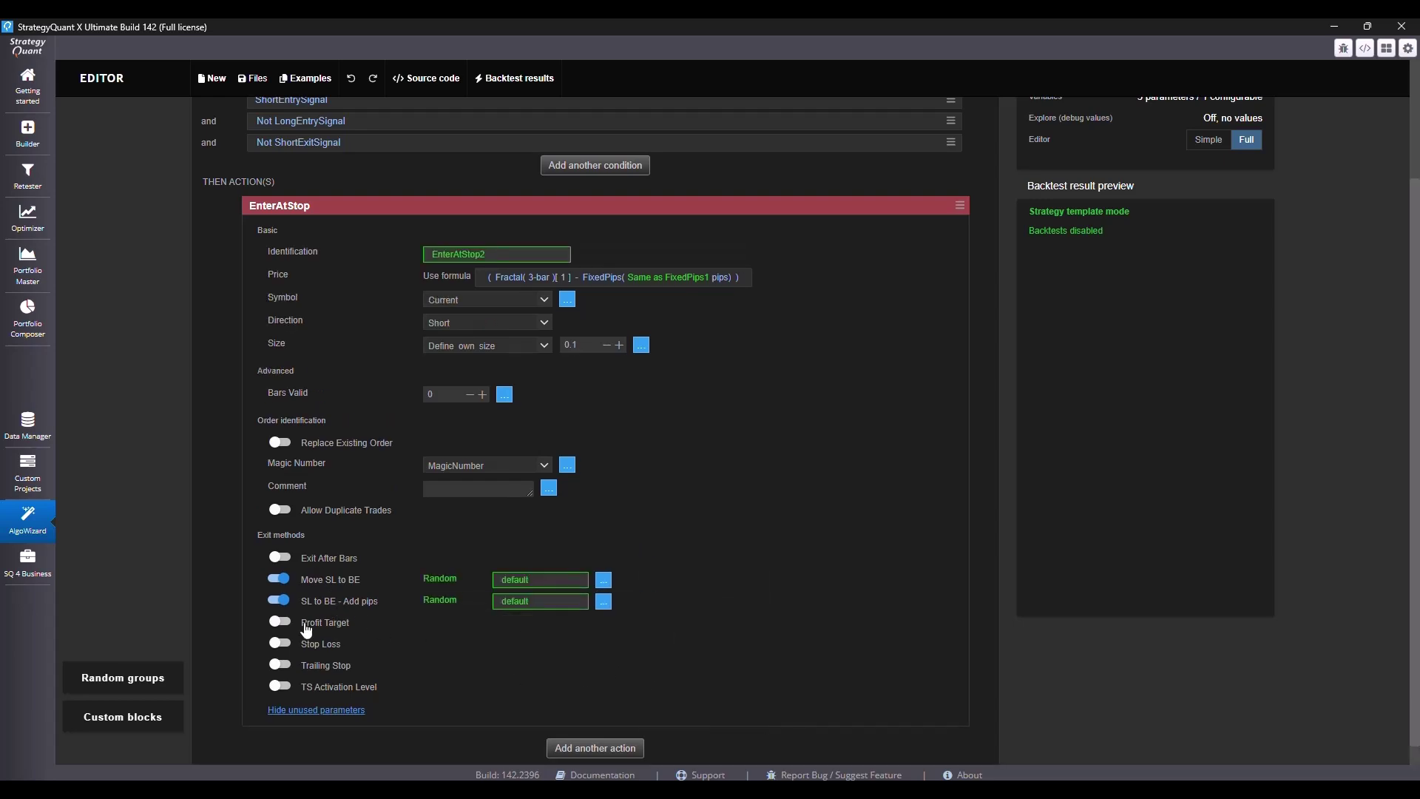
click(304, 623)
click(648, 624)
click(701, 645)
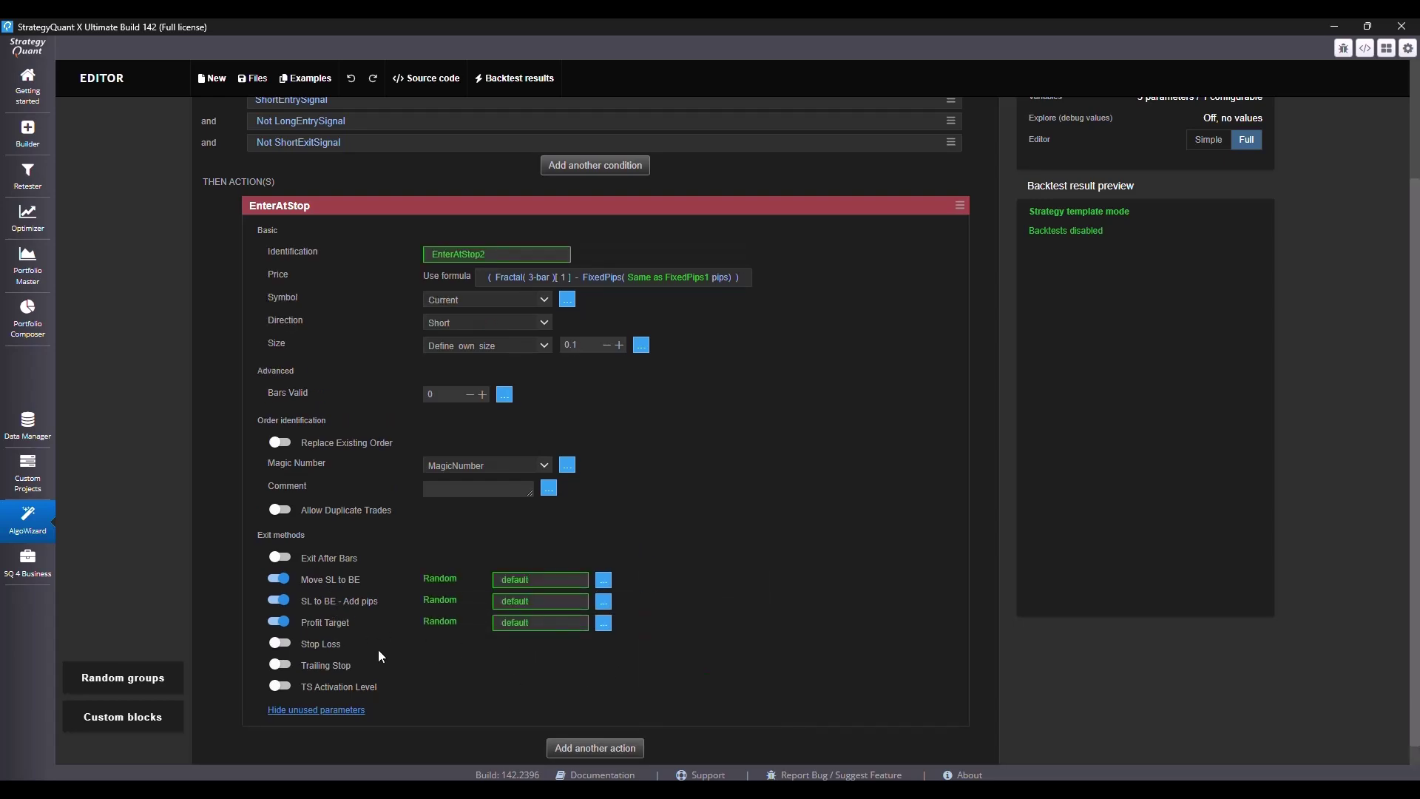
Switch on Stop Loss, Trailing Stop and TS Activation Level with random values.
click(323, 648)
click(649, 645)
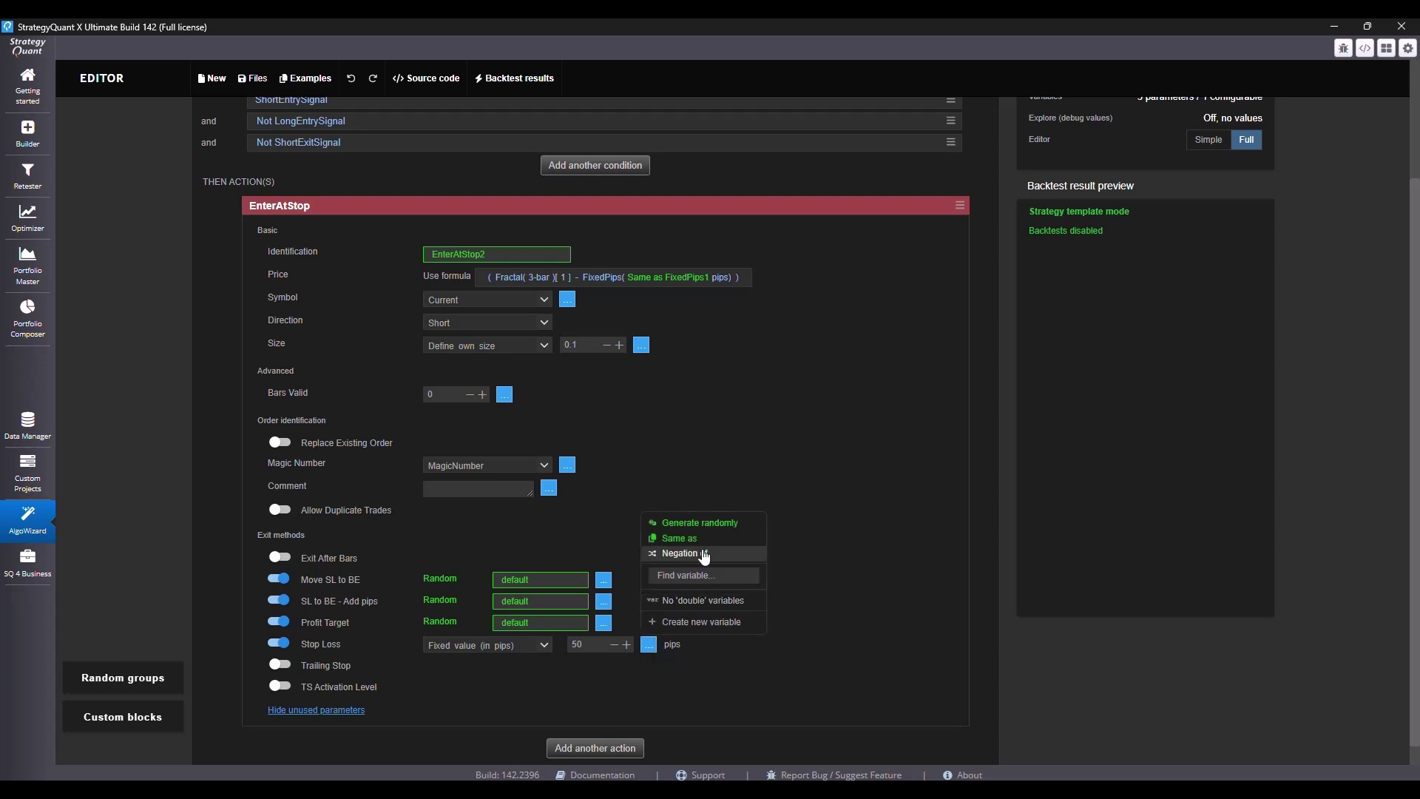
click(702, 525)
click(326, 667)
click(649, 666)
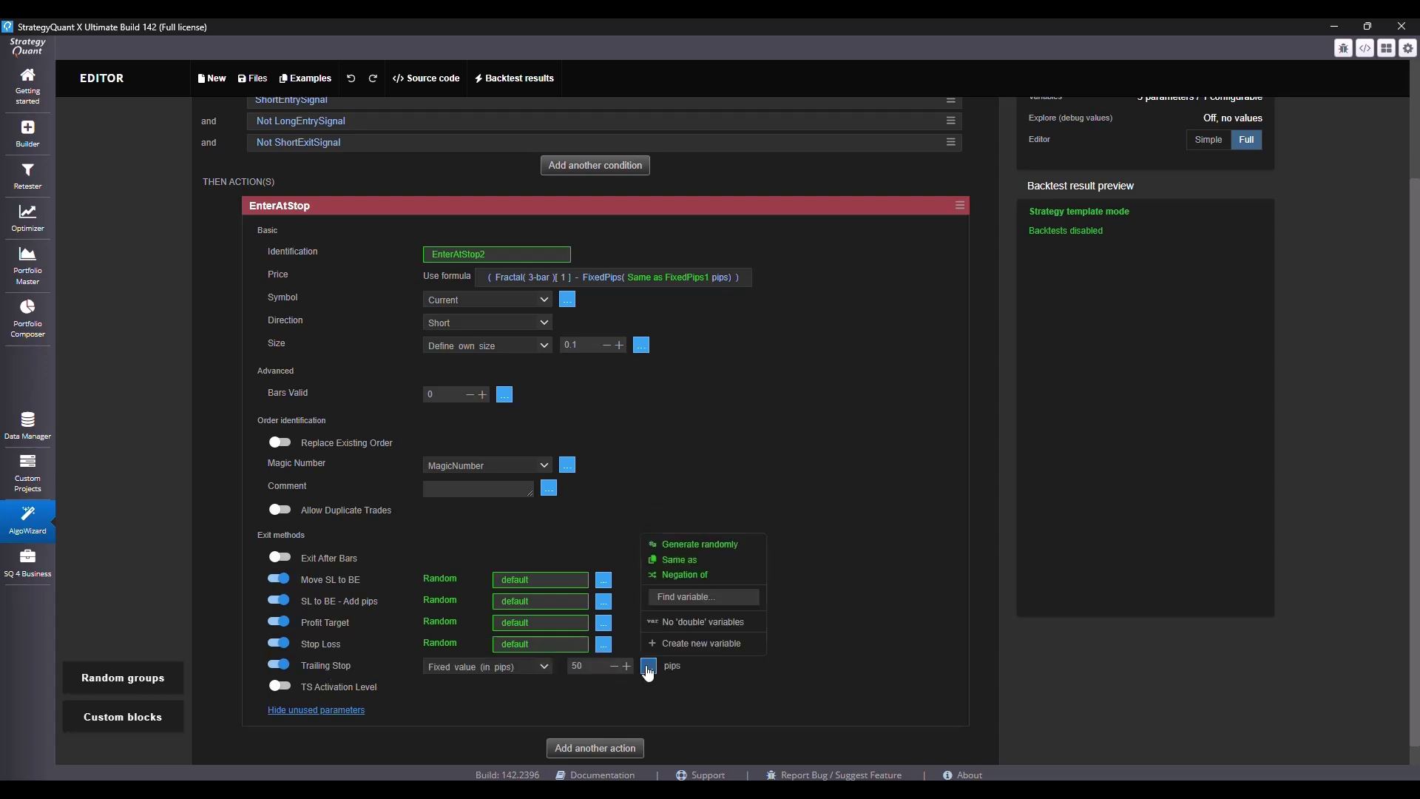
click(702, 545)
click(346, 685)
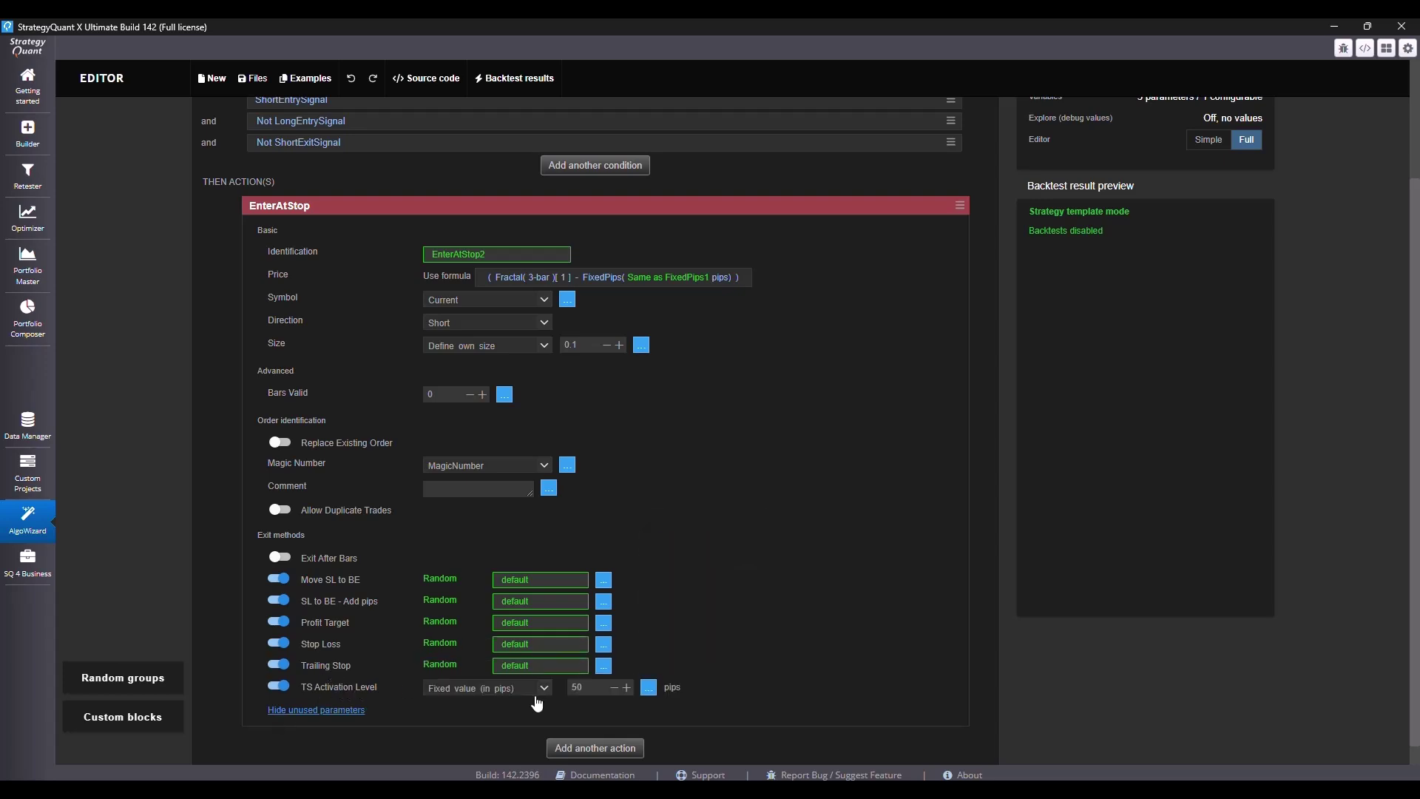
click(651, 688)
click(691, 562)
scroll(681, 580, up, 3)
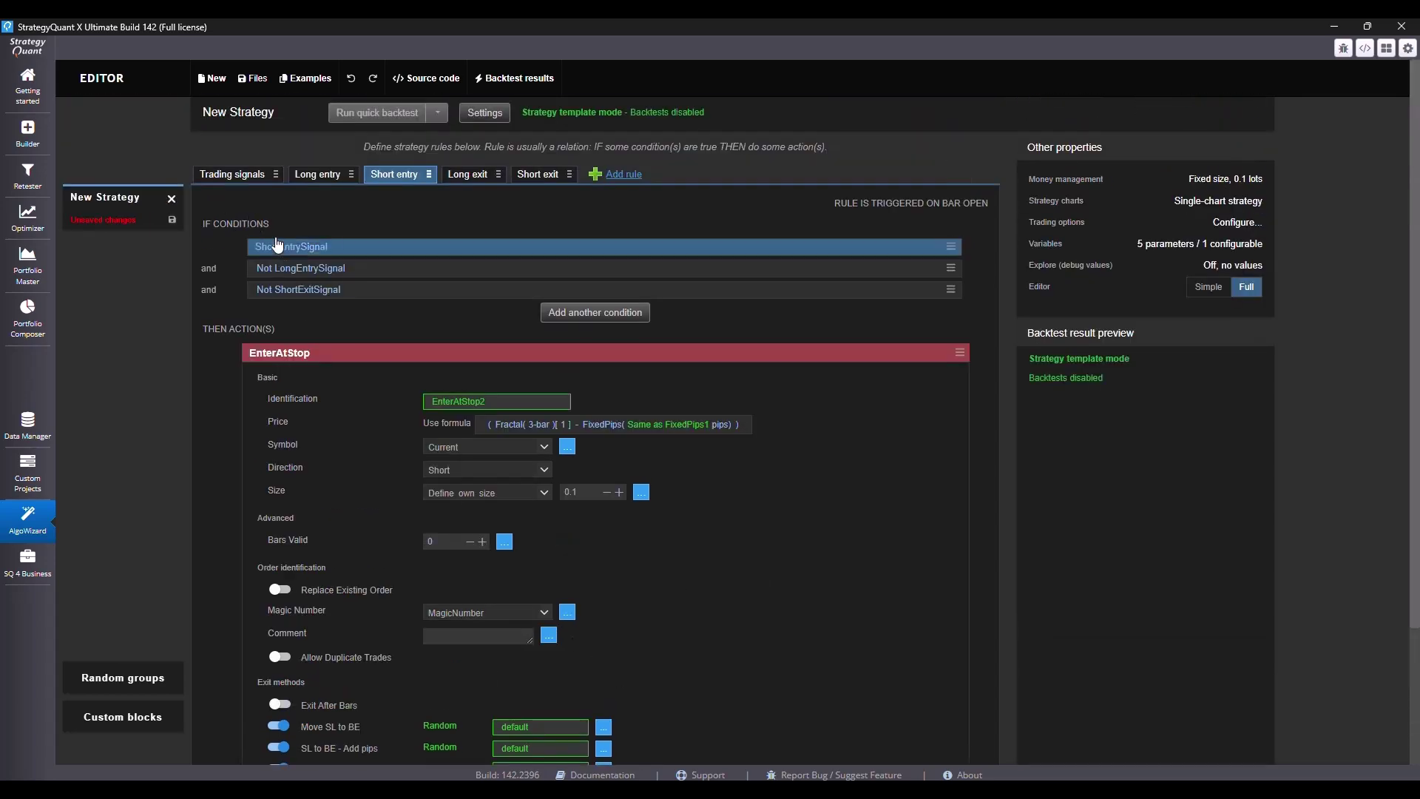
click(235, 177)
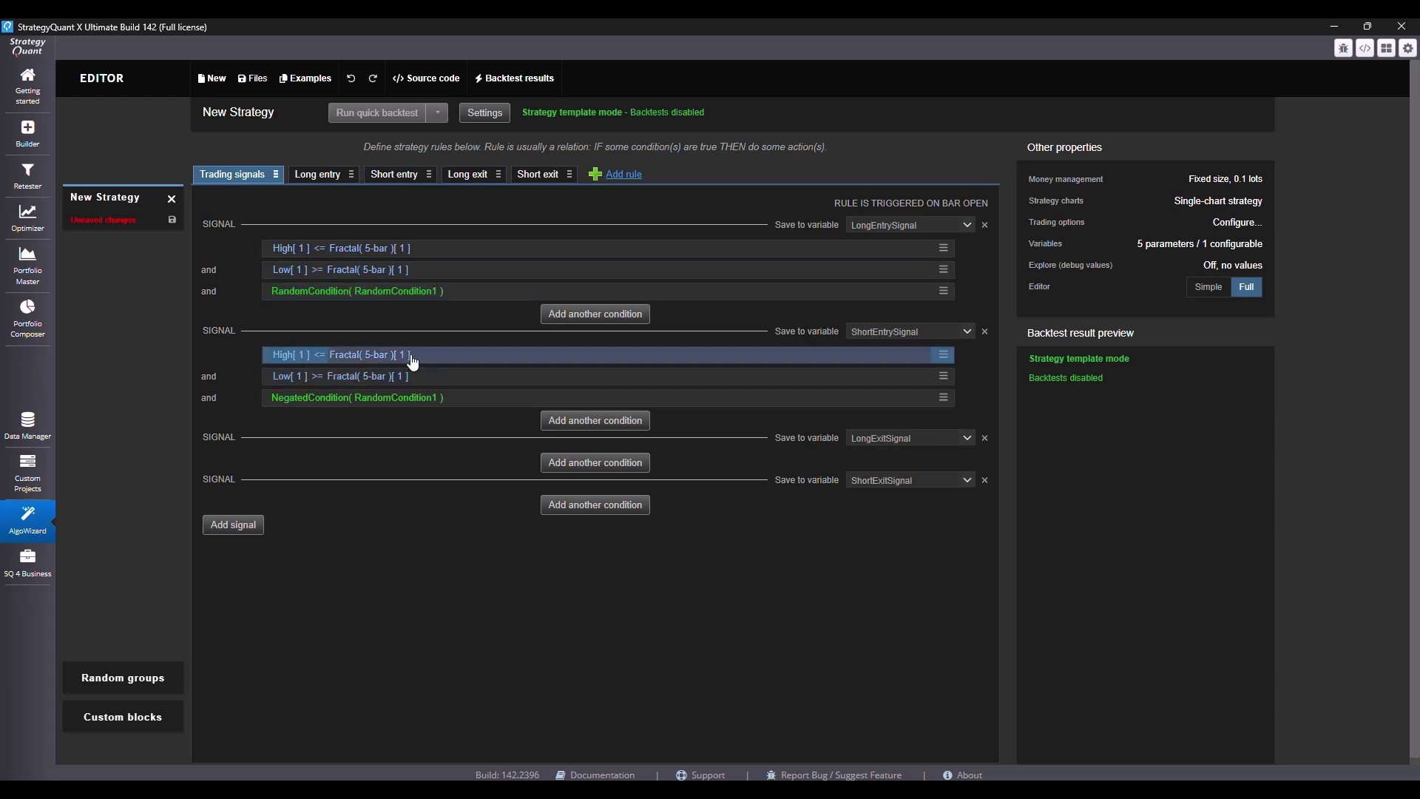
click(305, 177)
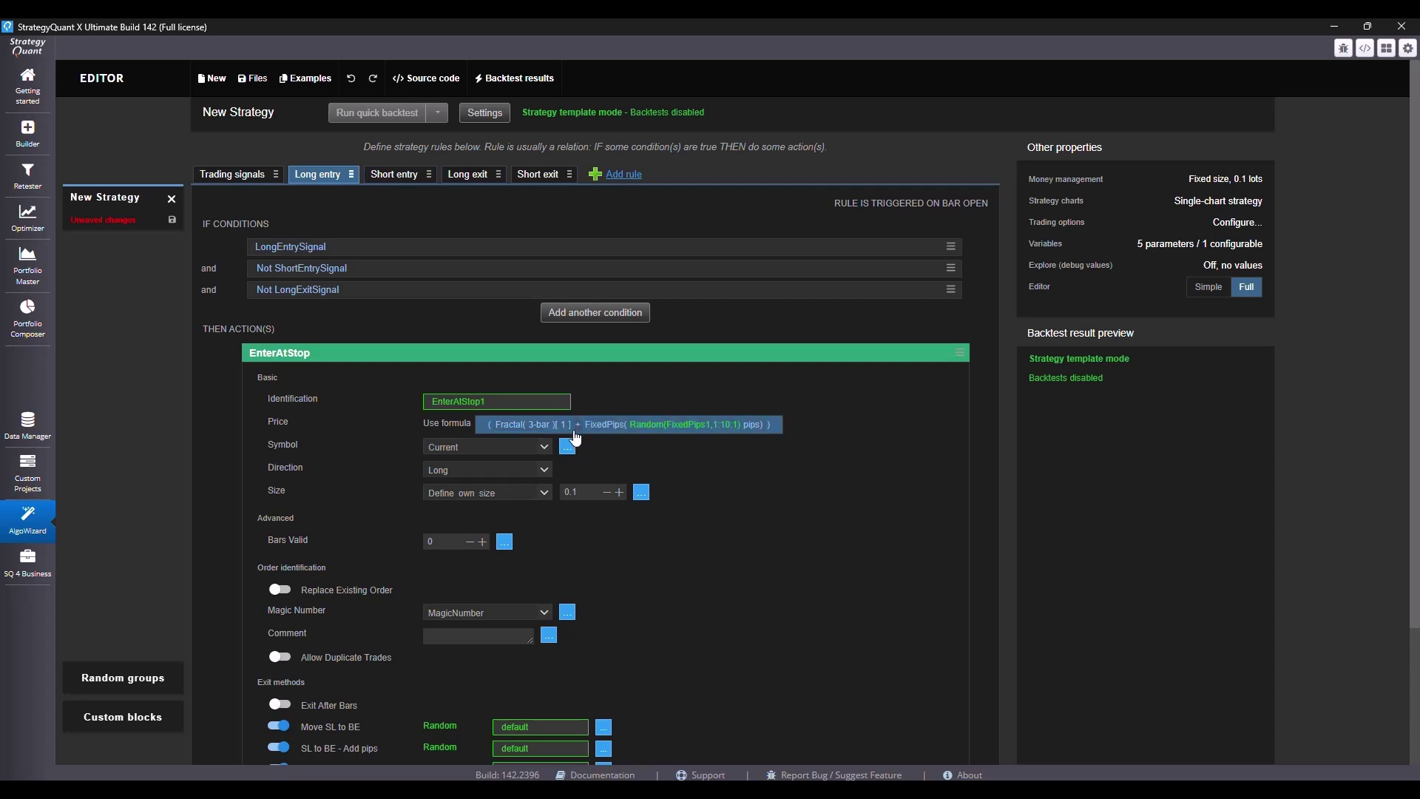
scroll(657, 478, down, 3)
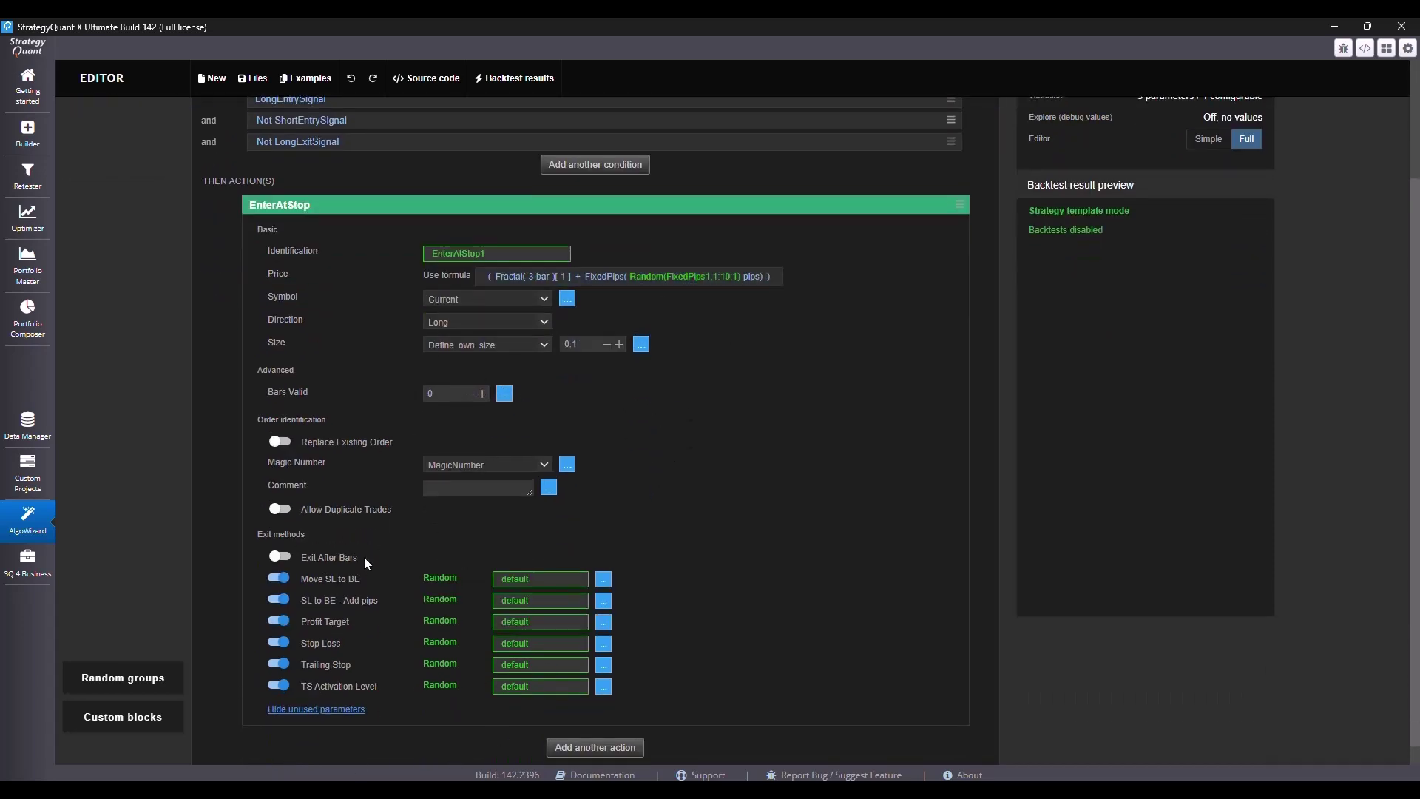
scroll(392, 584, up, 3)
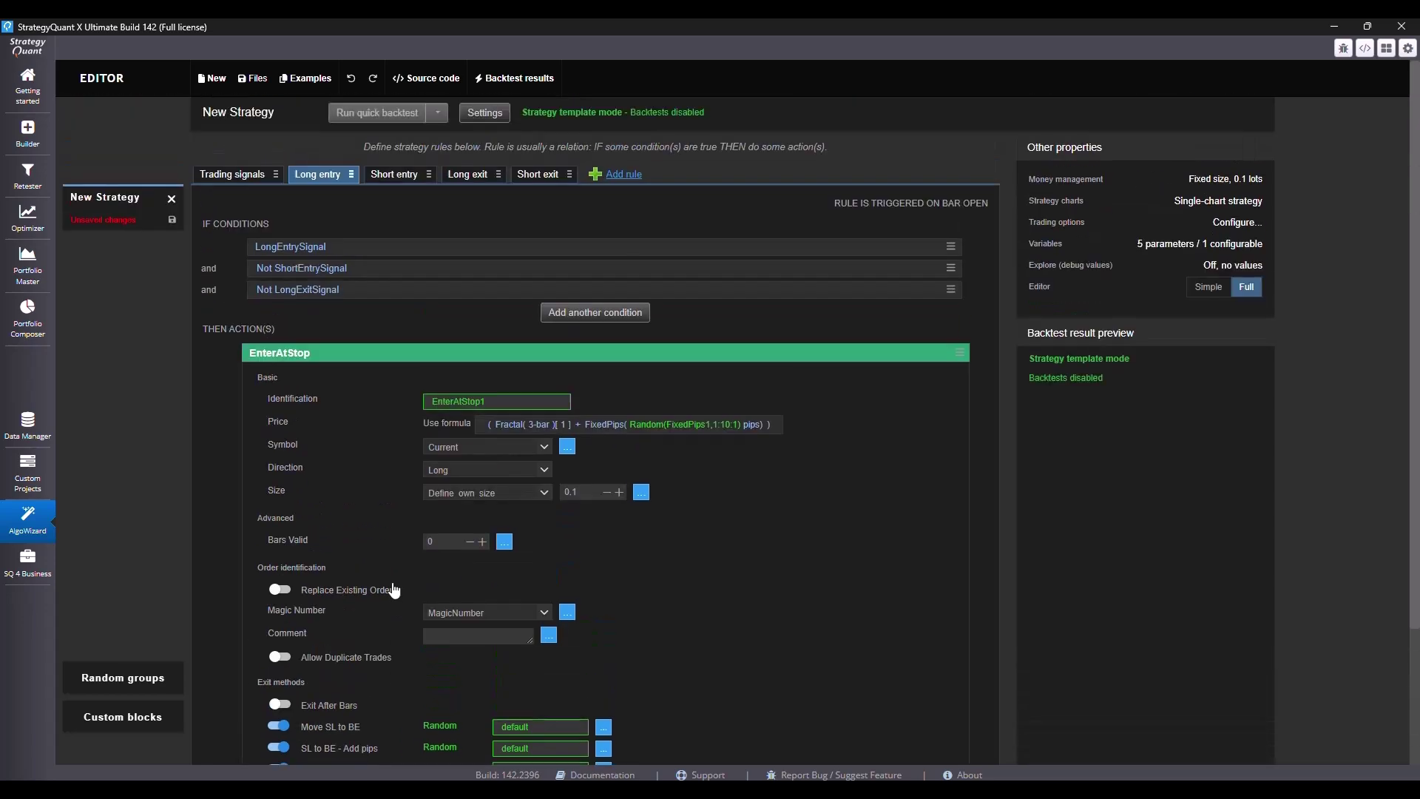
click(394, 175)
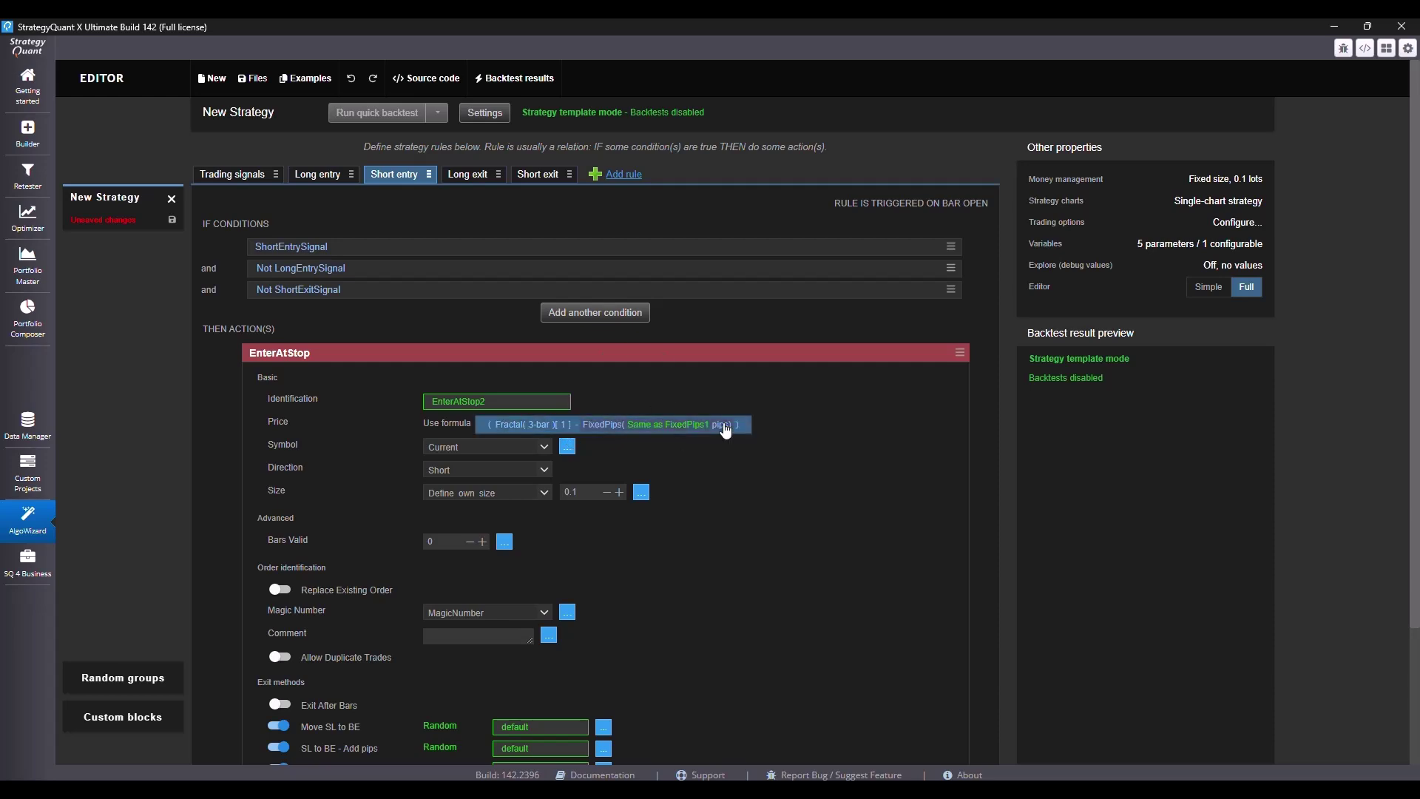
Save the strategy as Swing123.sqx, then go to the Builder.
click(252, 79)
click(275, 133)
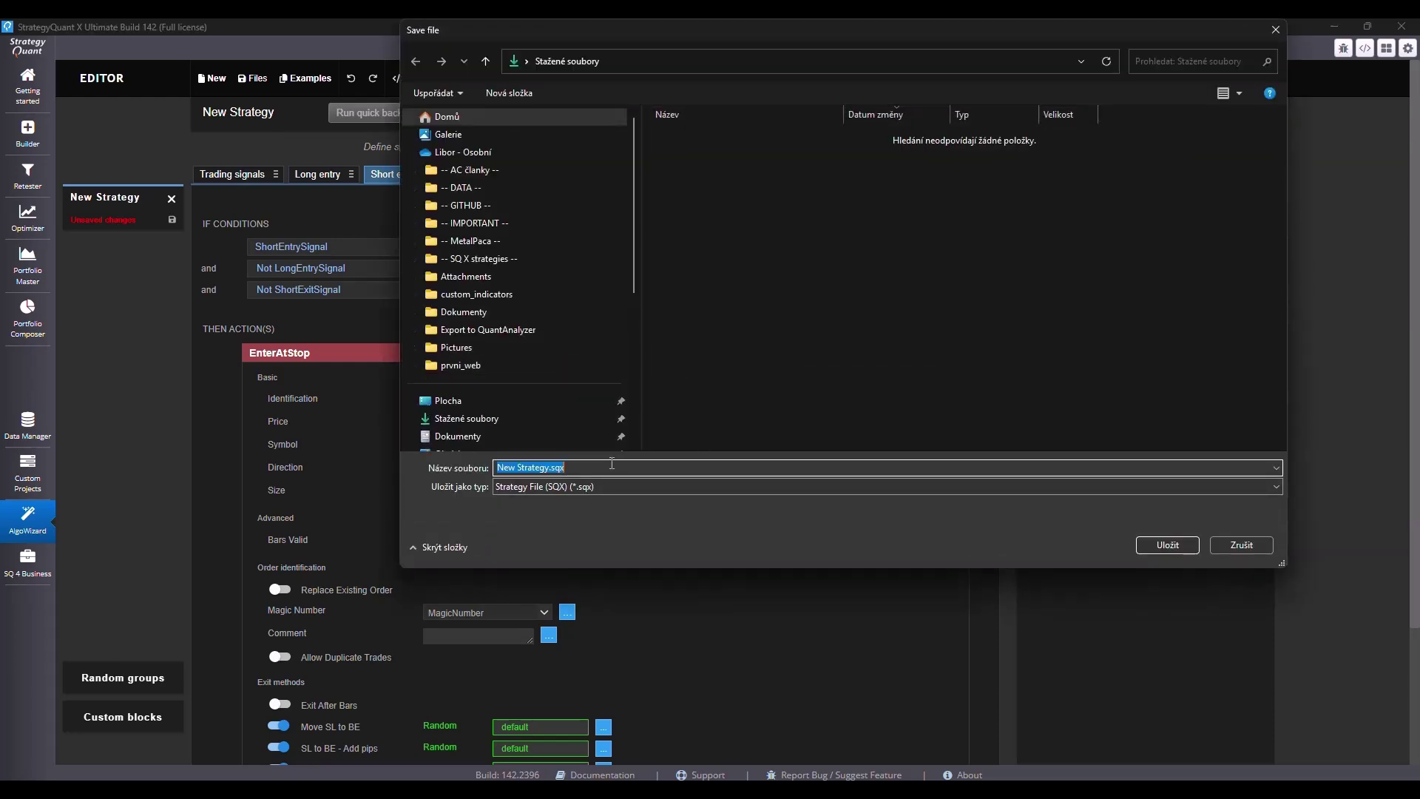
drag(612, 464, 494, 467)
text(Swing123)
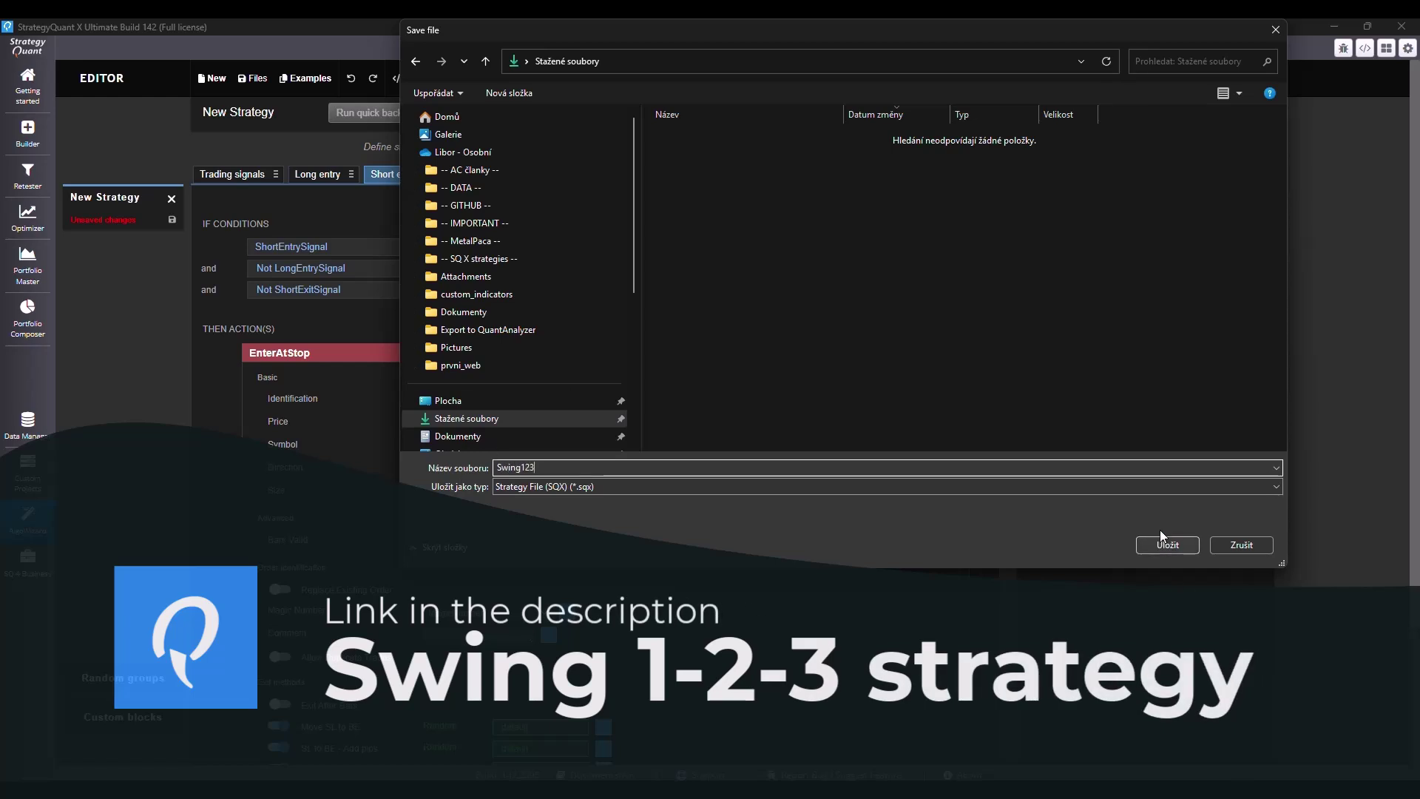
click(1168, 544)
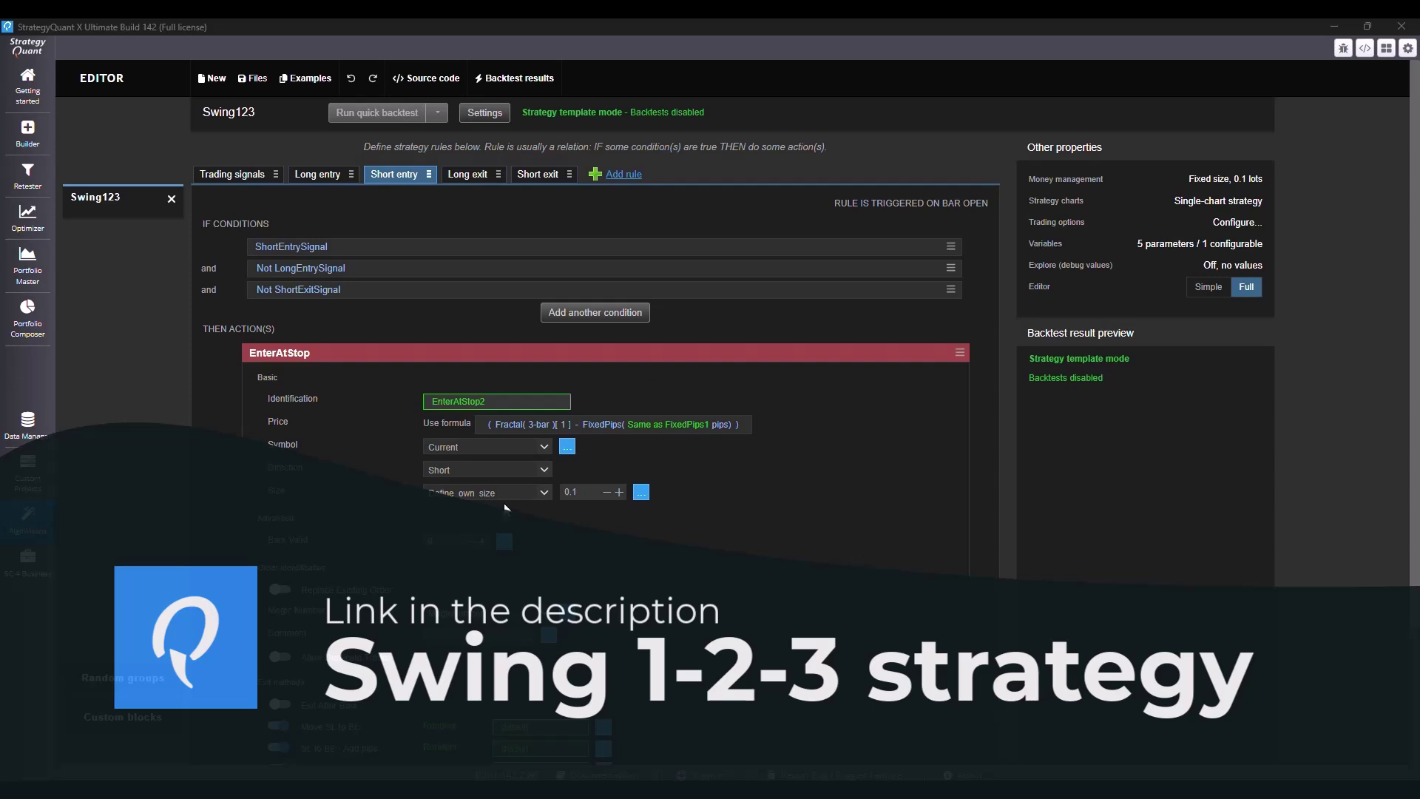
click(29, 134)
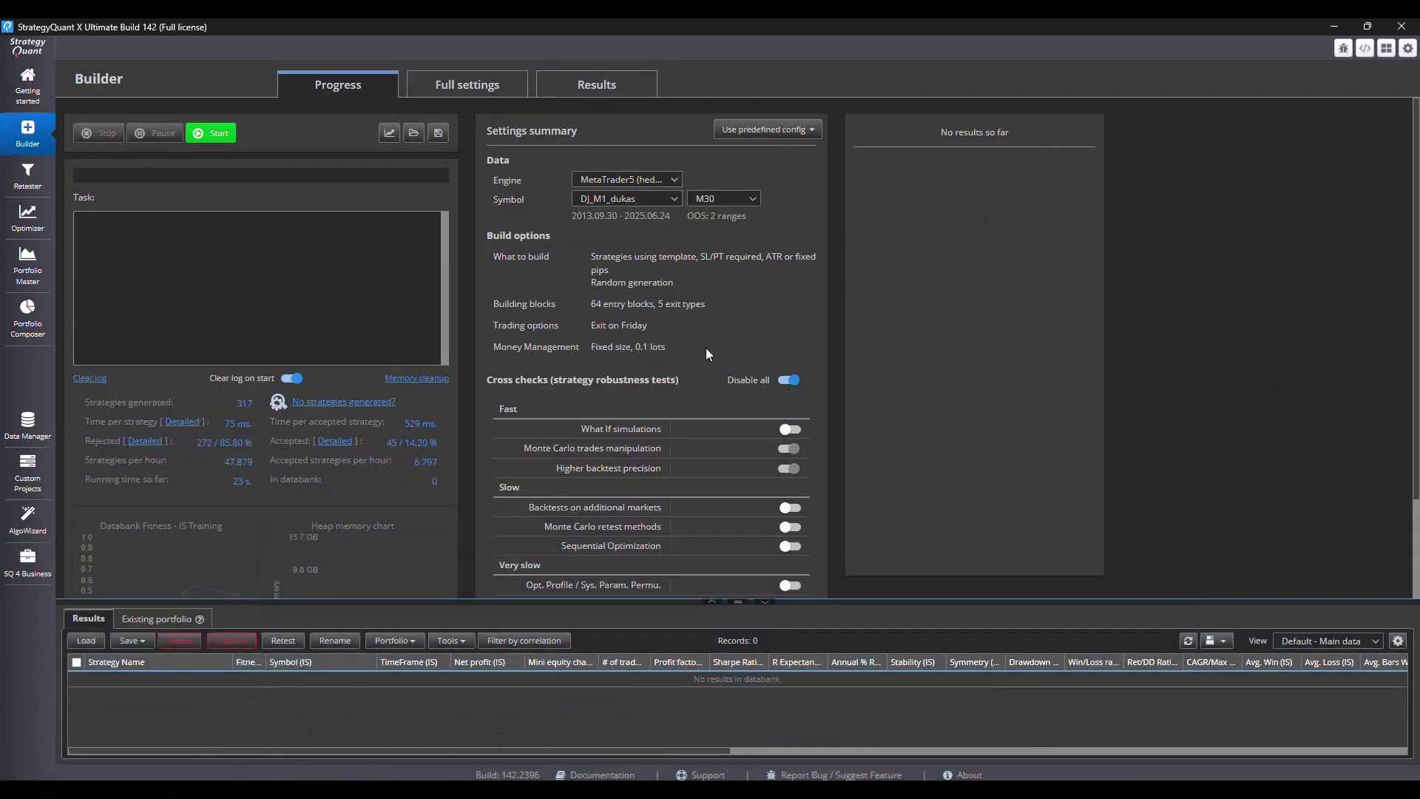
In the Builder's full settings, load Swing123.sqx as the strategy template.
click(474, 91)
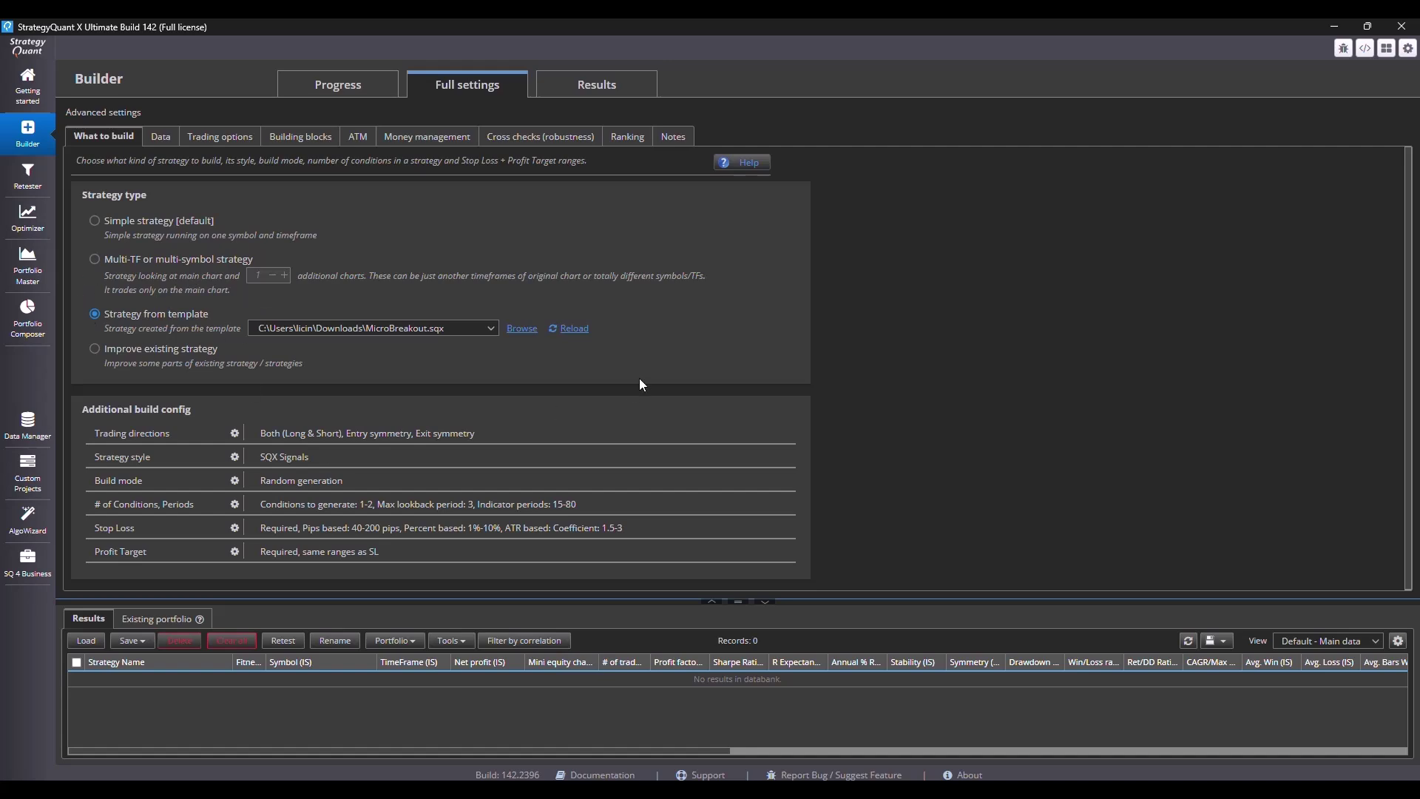
click(521, 328)
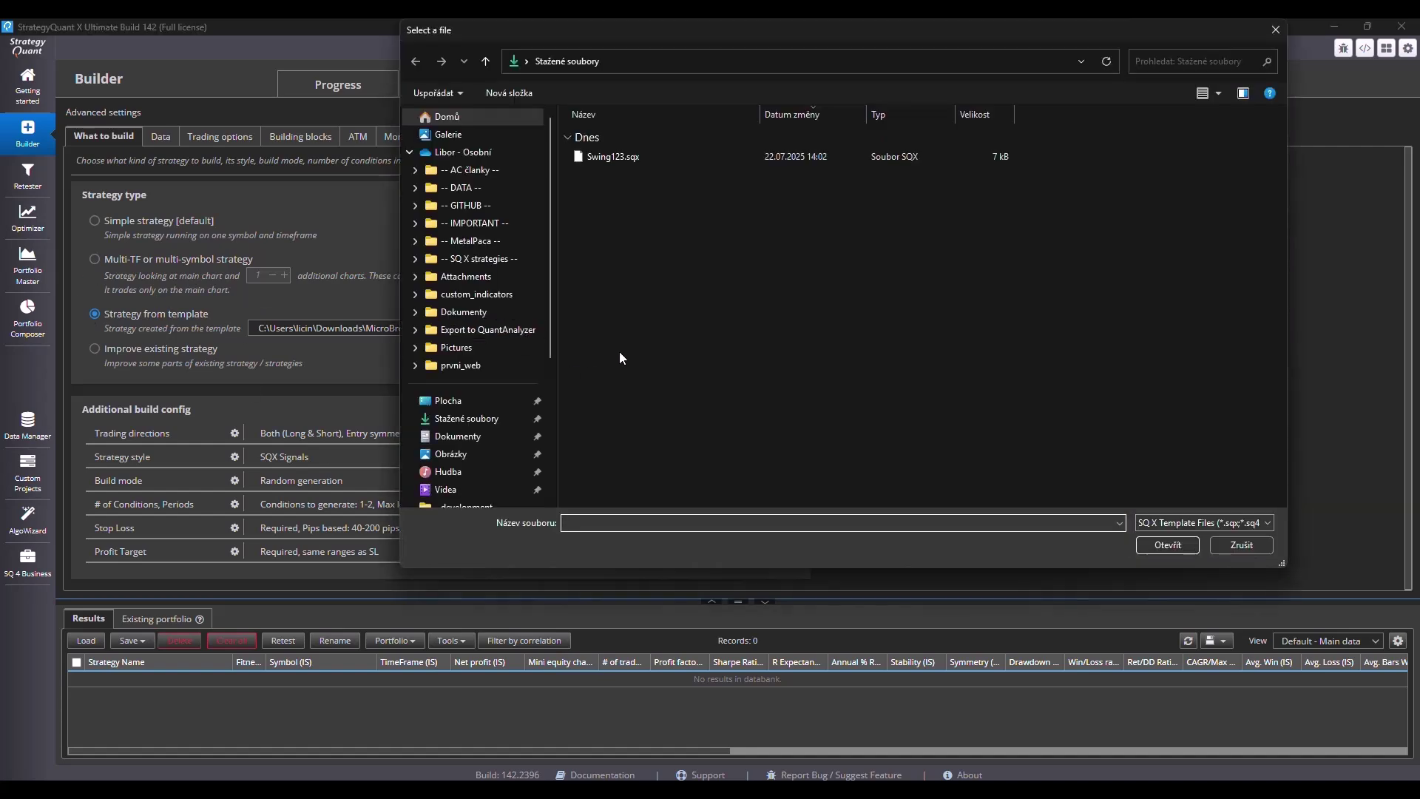
click(610, 157)
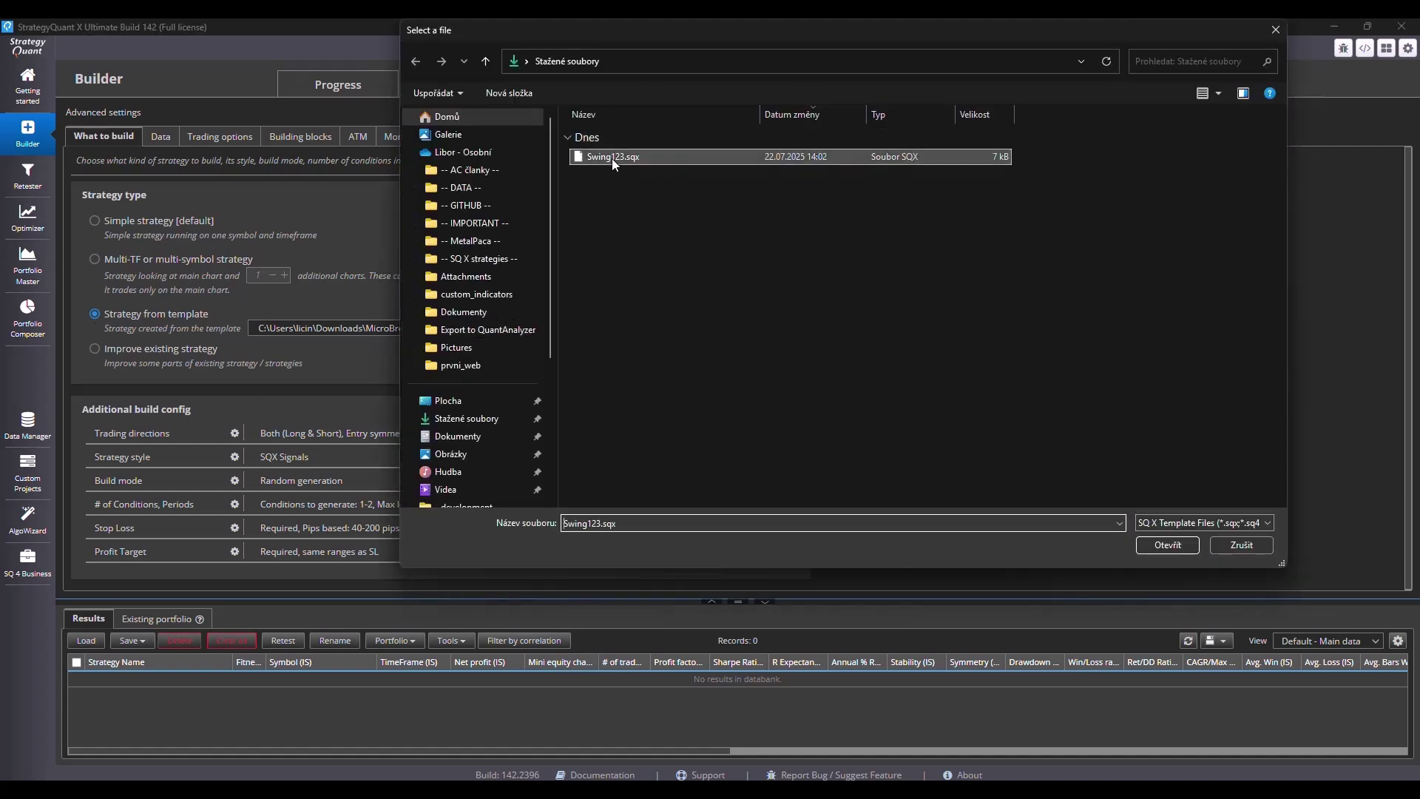
click(1171, 546)
Set the Builder data to MetaTrader5 (hedged), symbol DJ_M1_dukas, timeframe M30.
click(163, 140)
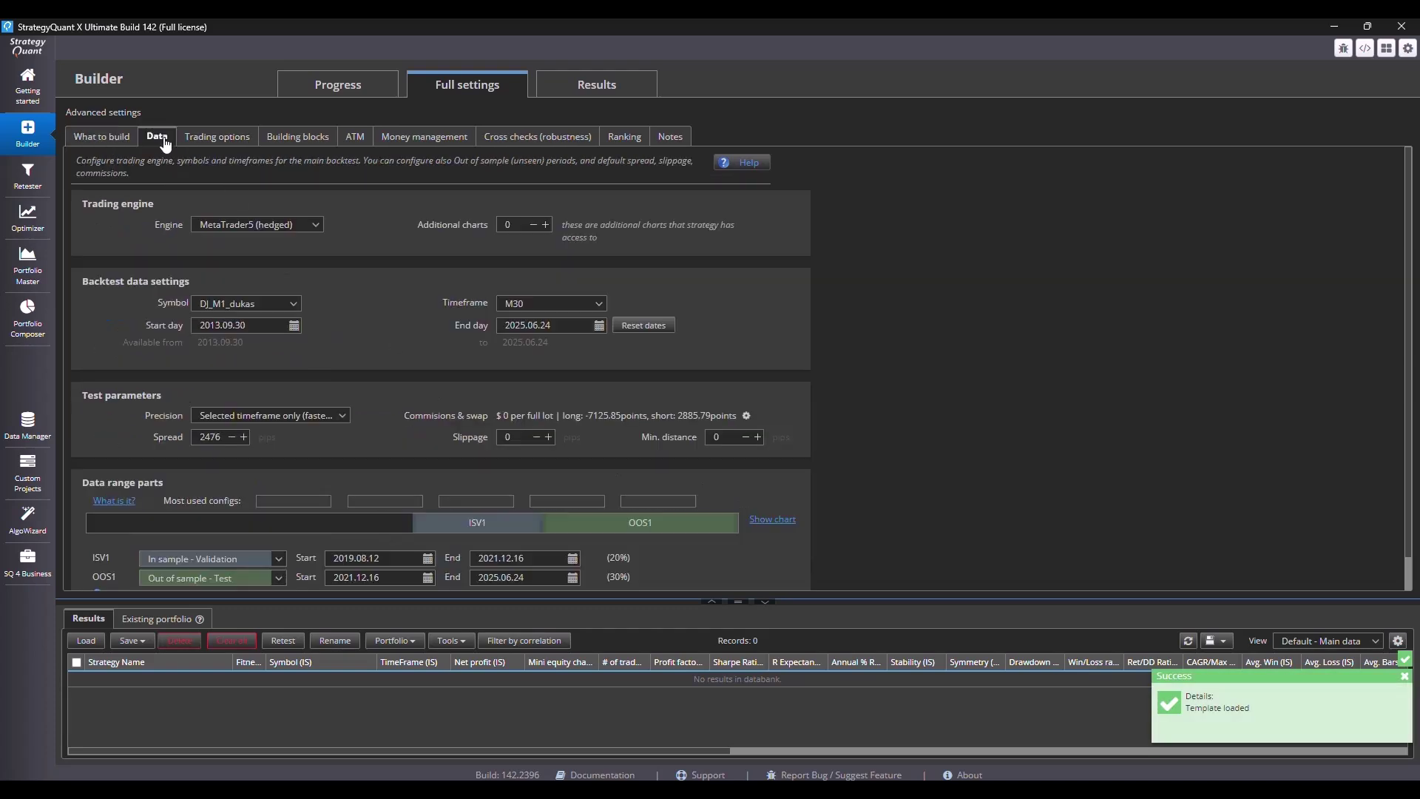
click(322, 230)
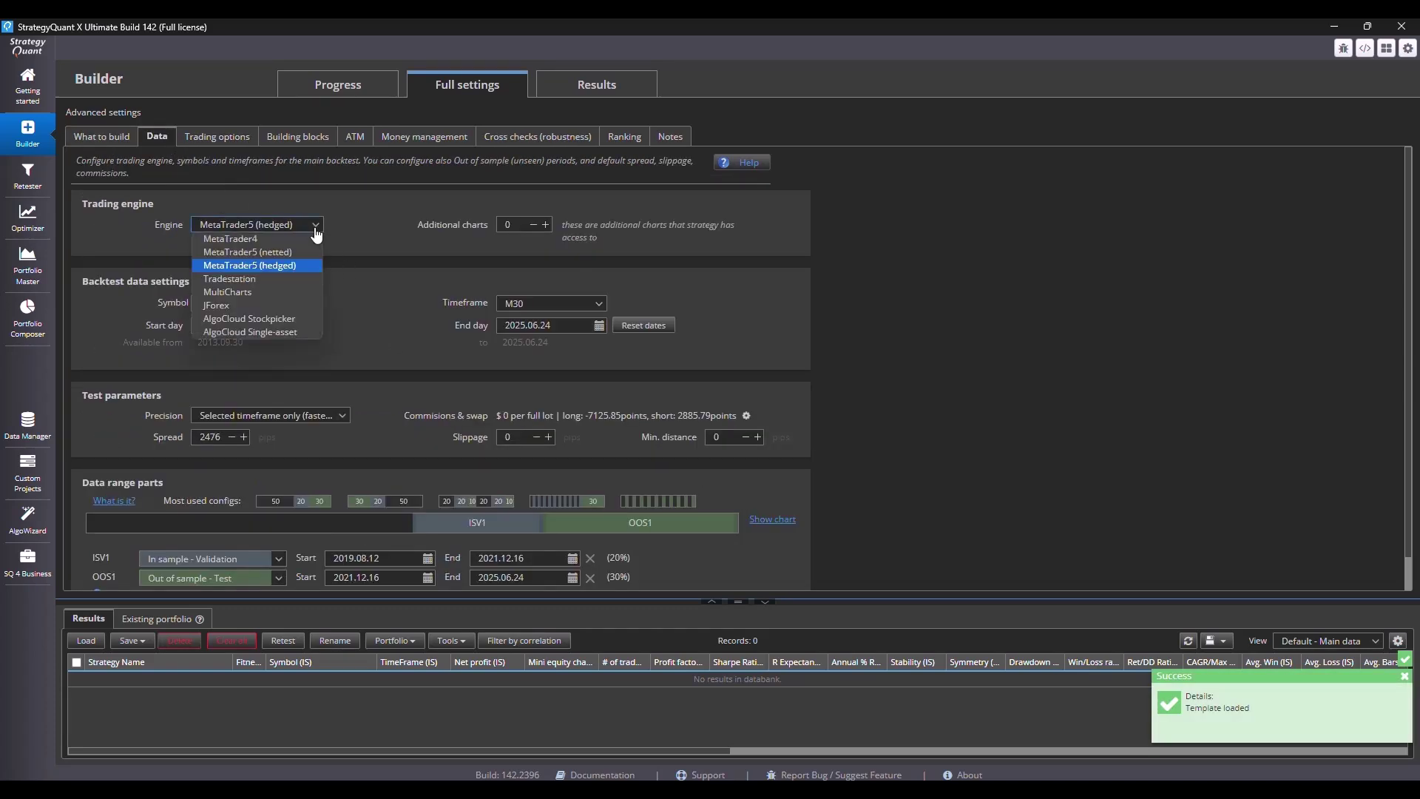
click(244, 266)
click(293, 300)
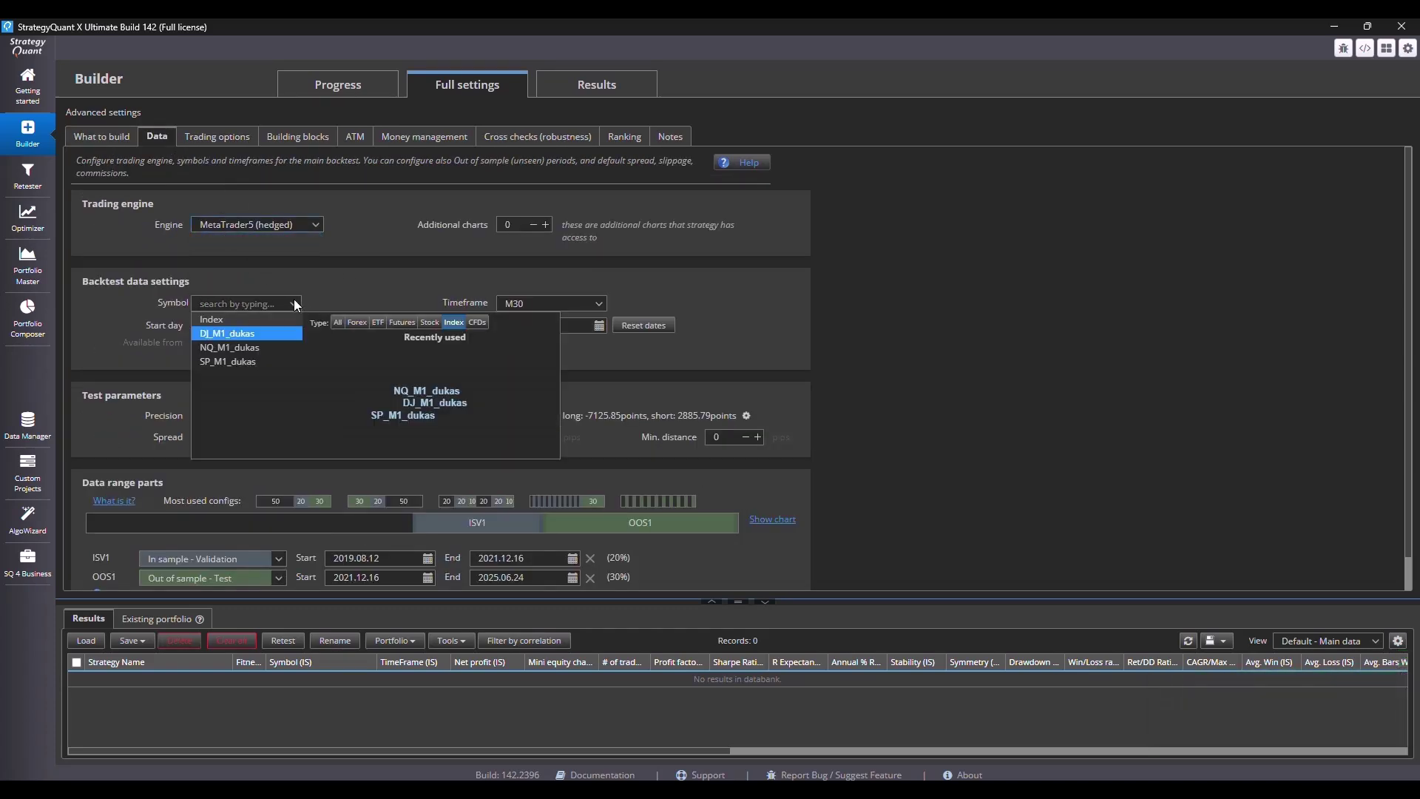
click(233, 335)
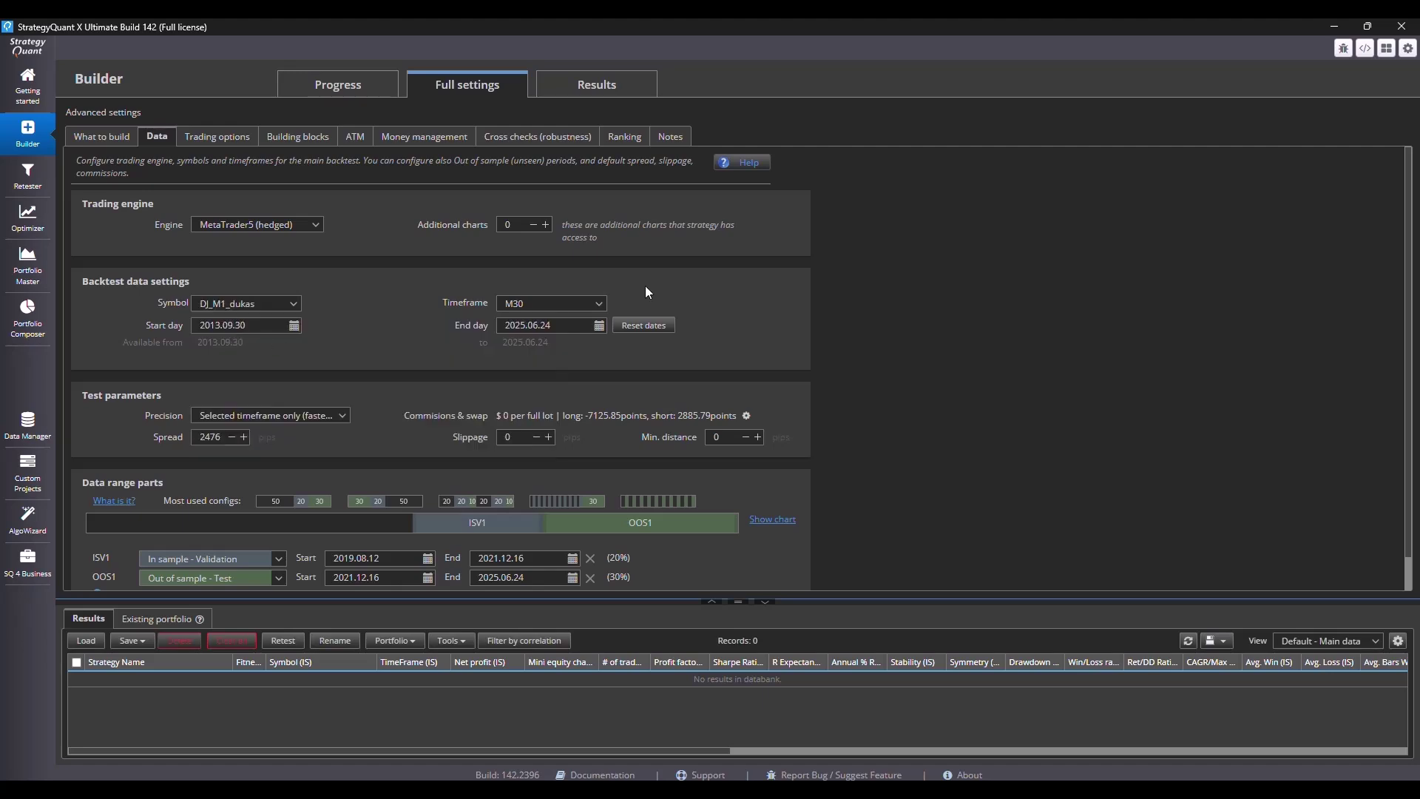
click(595, 305)
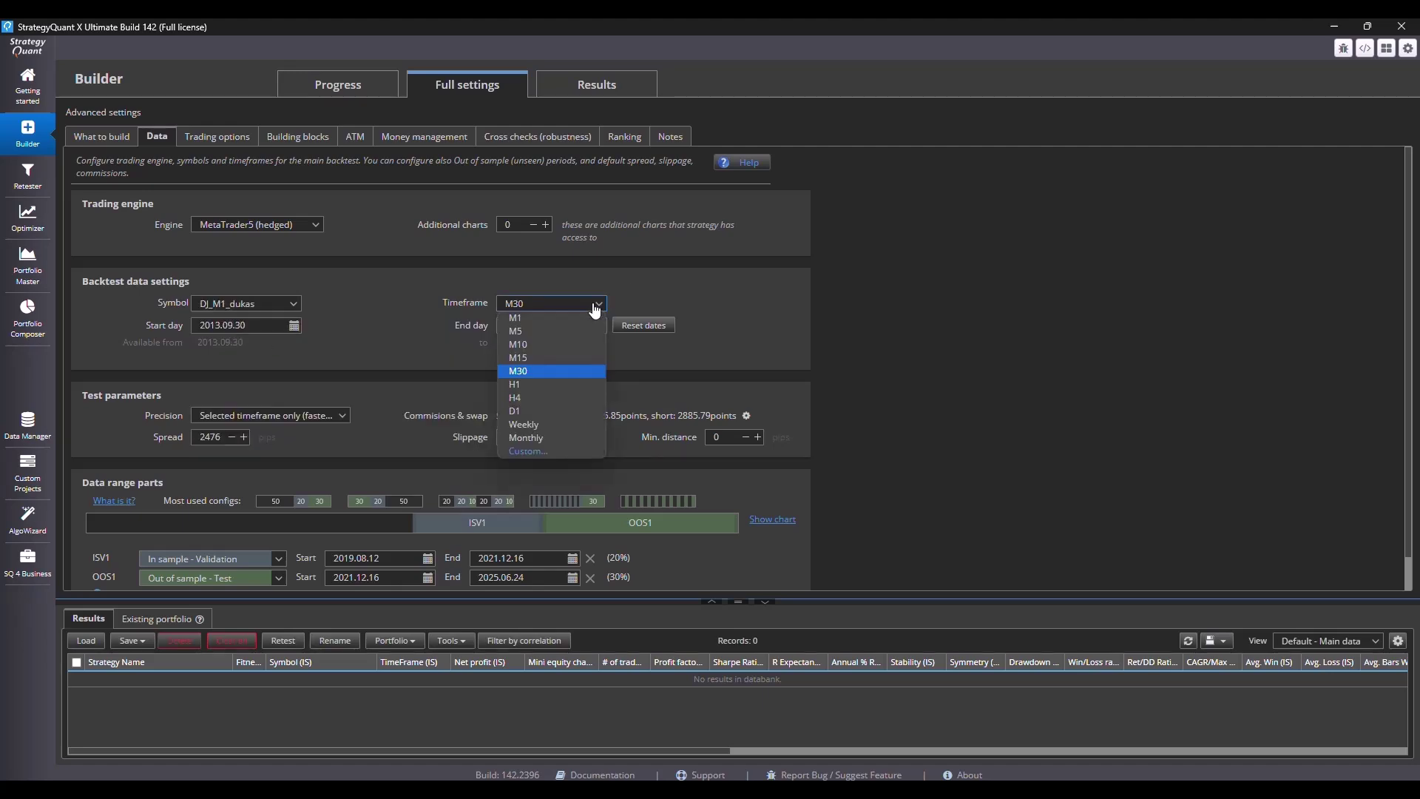
click(544, 371)
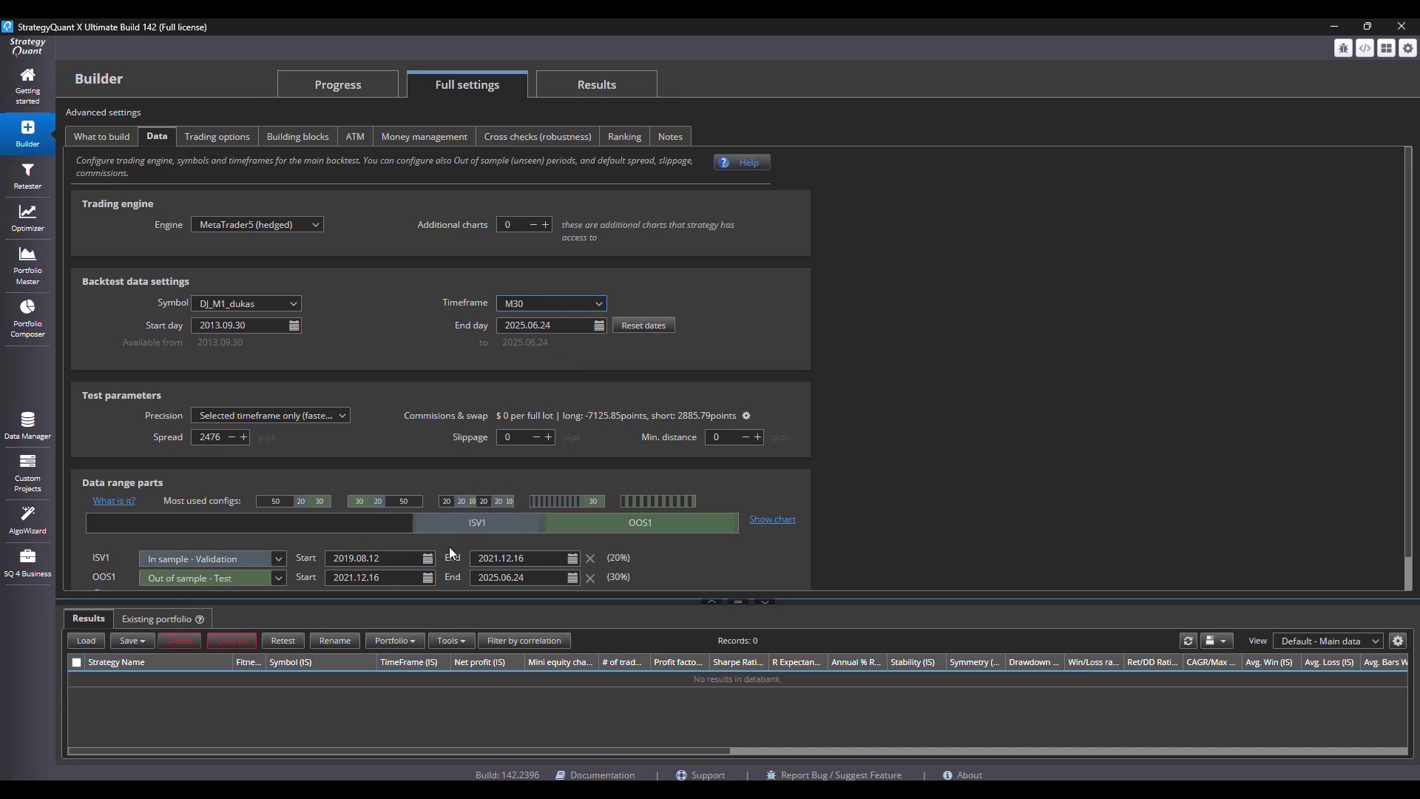
Review the building blocks and ranking filters, then return to the Progress page.
click(297, 147)
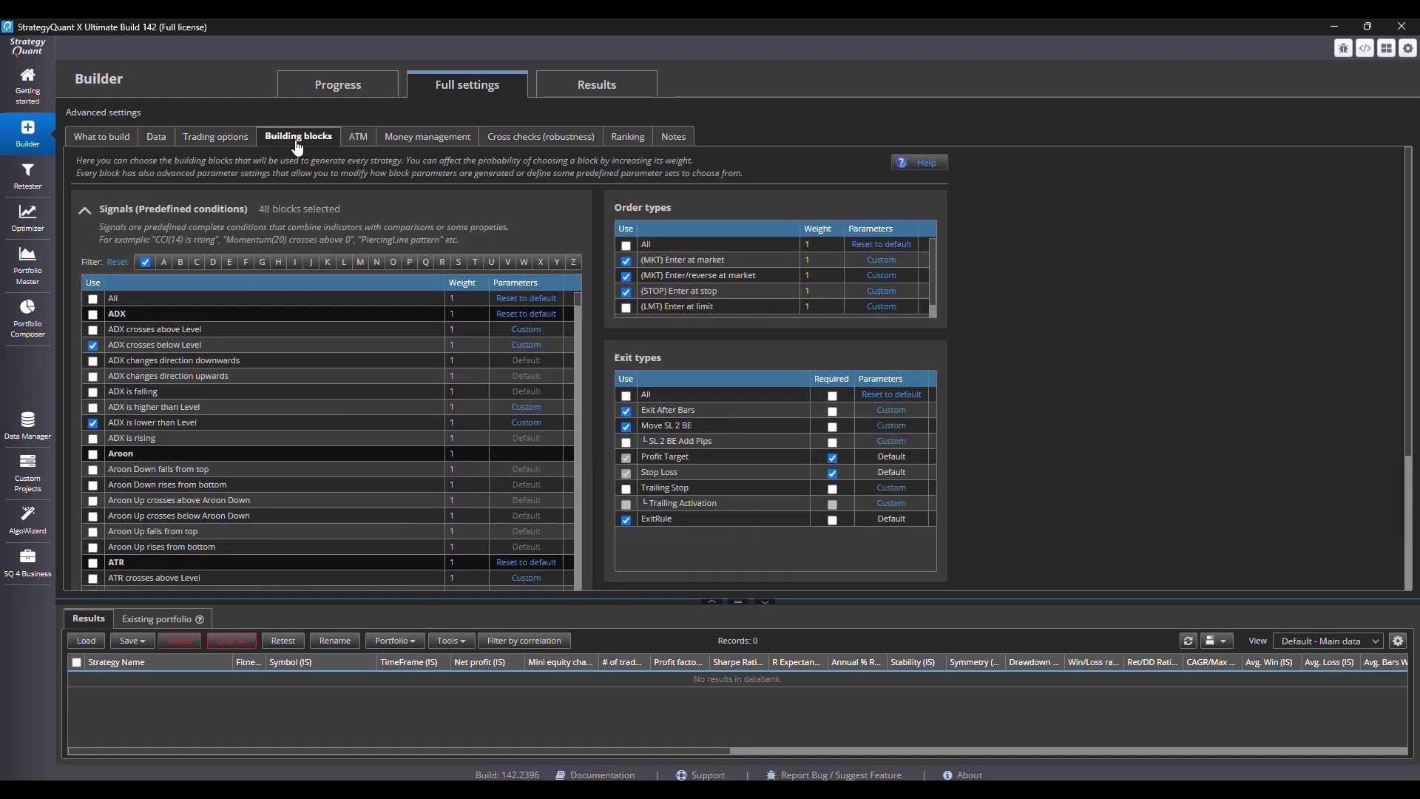
scroll(194, 410, down, 3)
scroll(195, 410, up, 2)
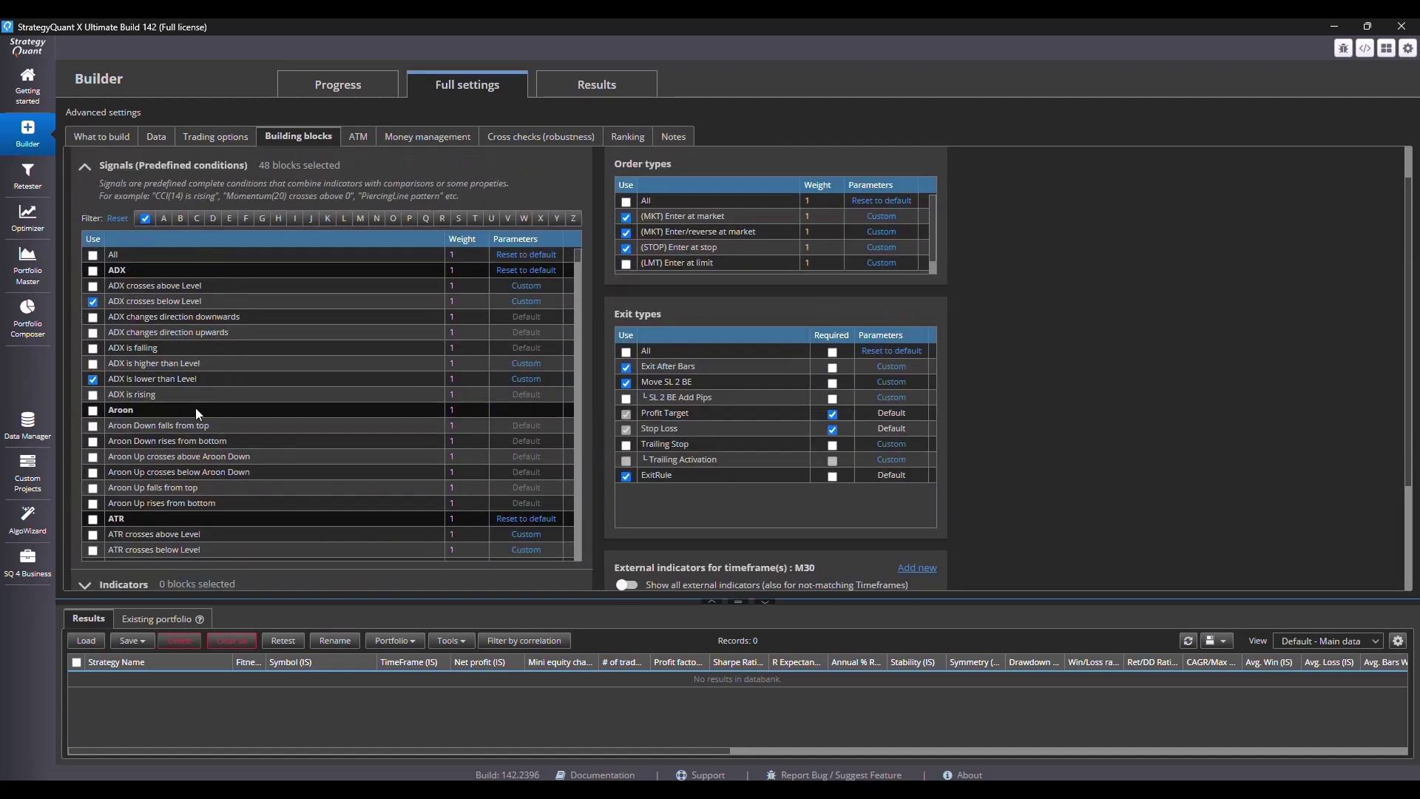
click(624, 137)
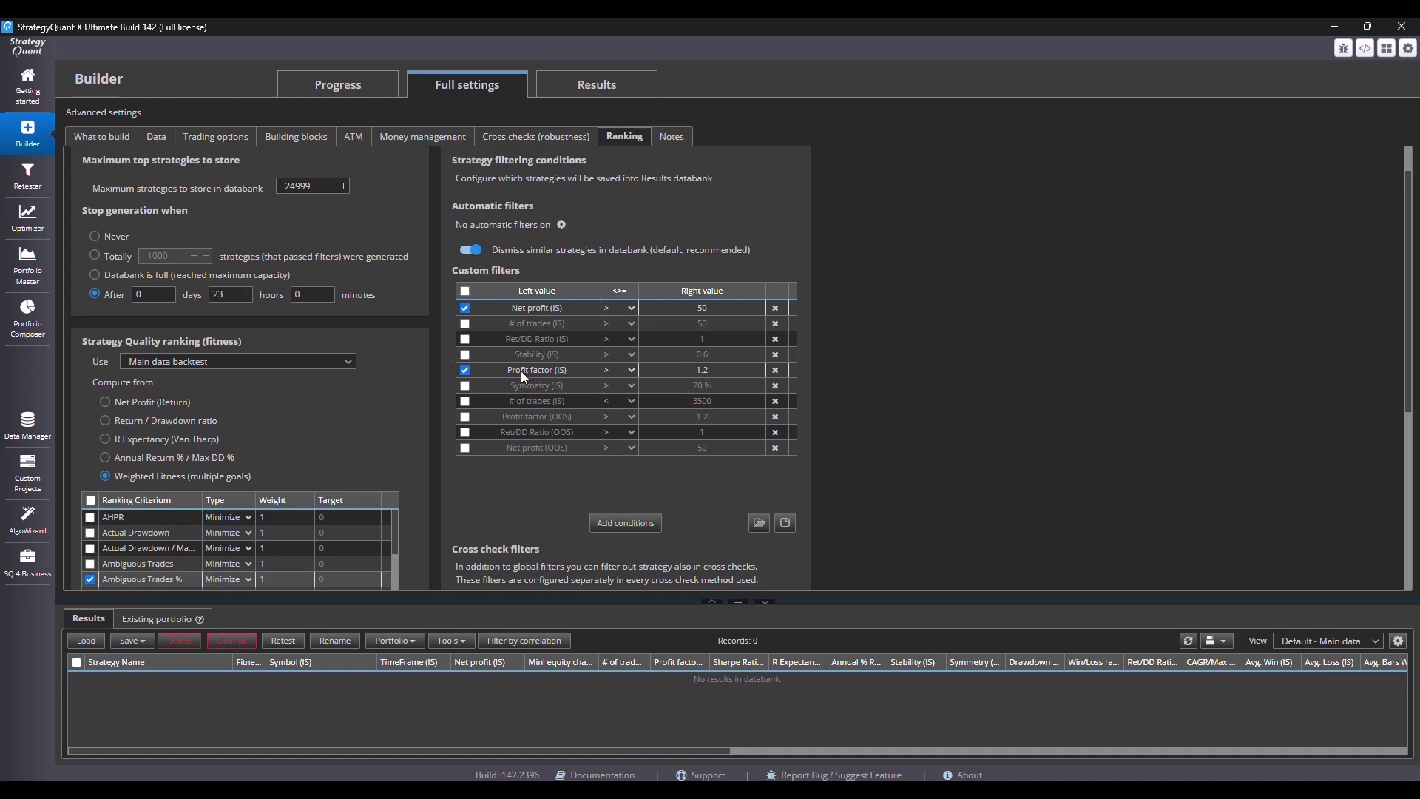
click(340, 87)
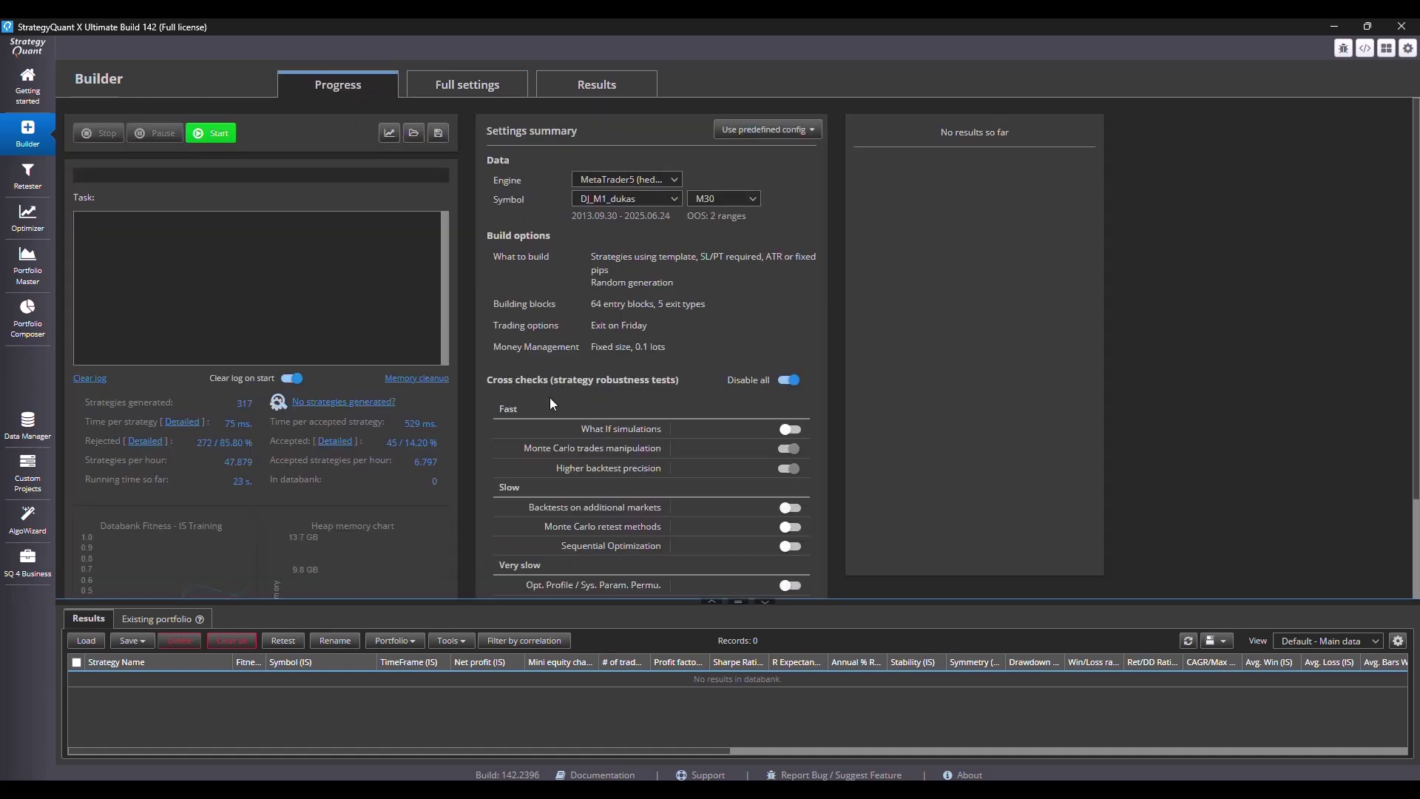